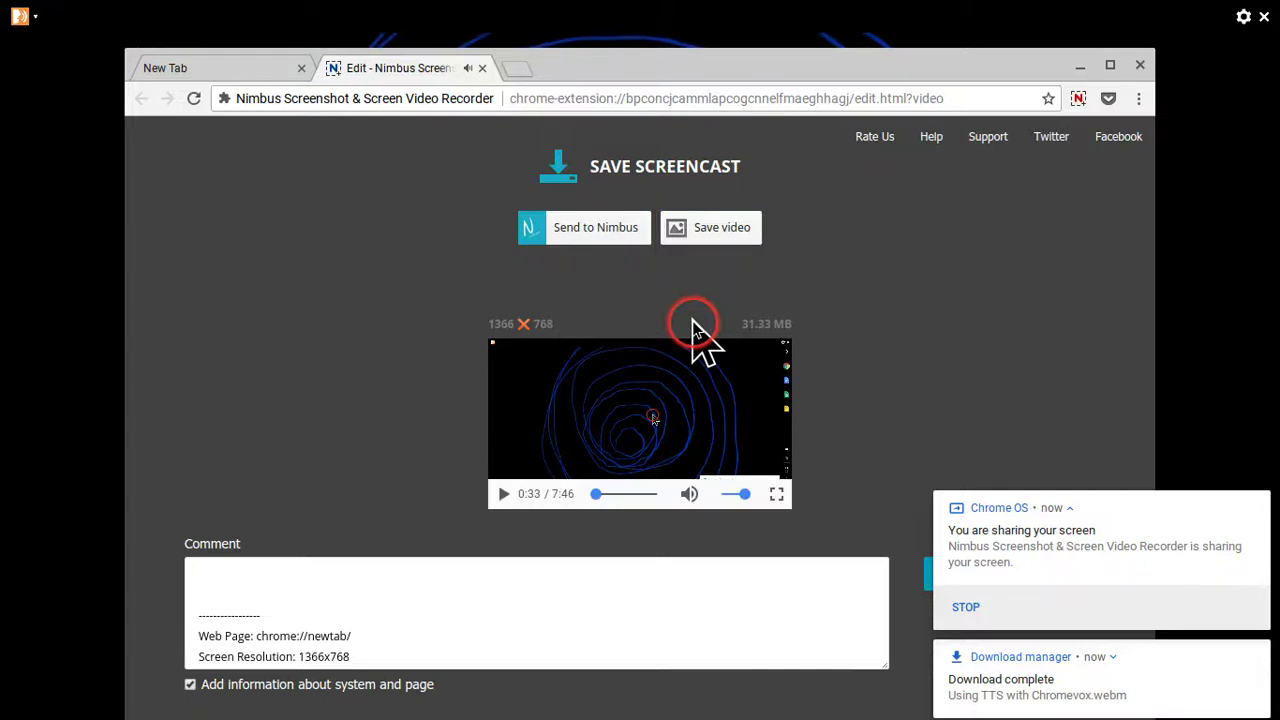
key("Tab")
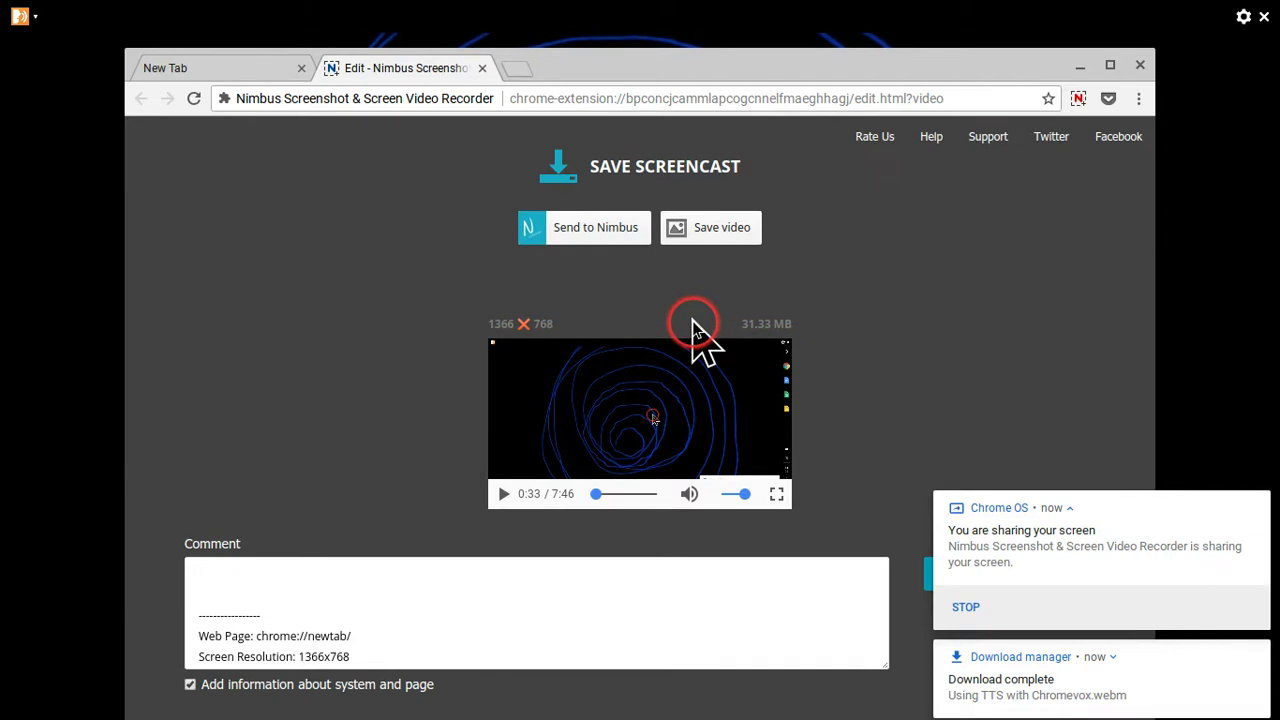
key("Return")
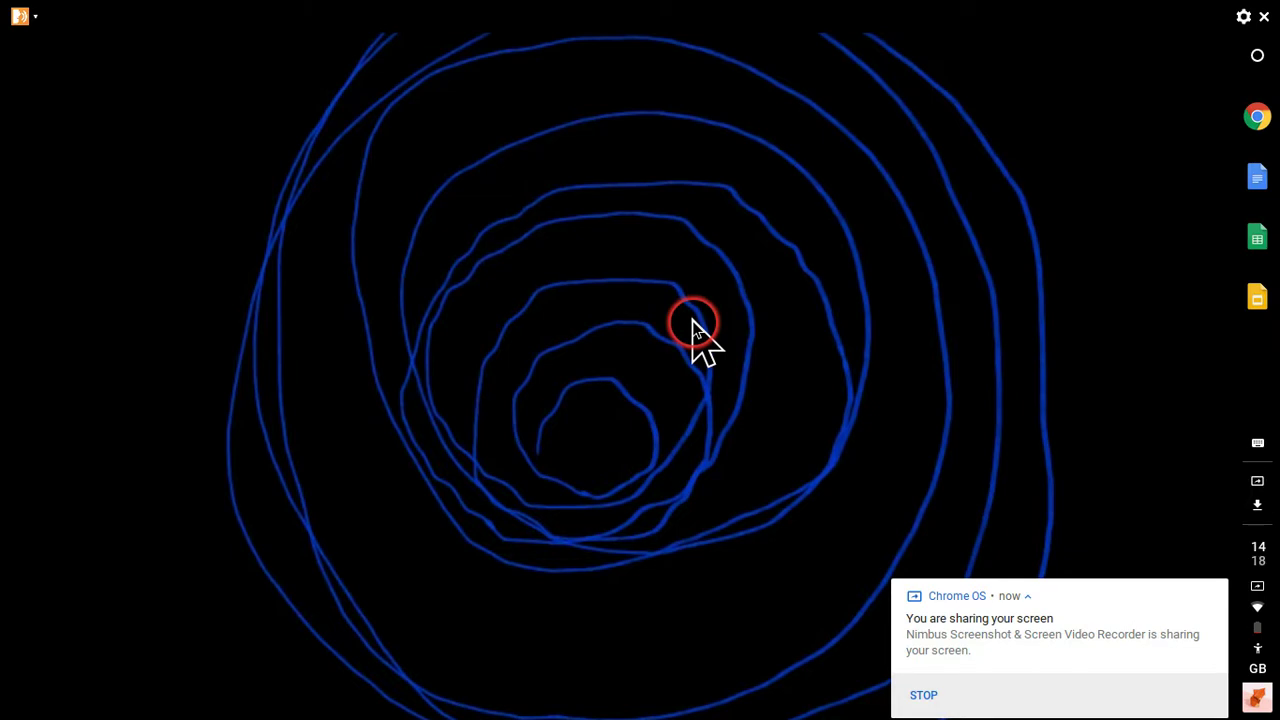
Open the Play Store from the launcher
key("alt+shift+l")
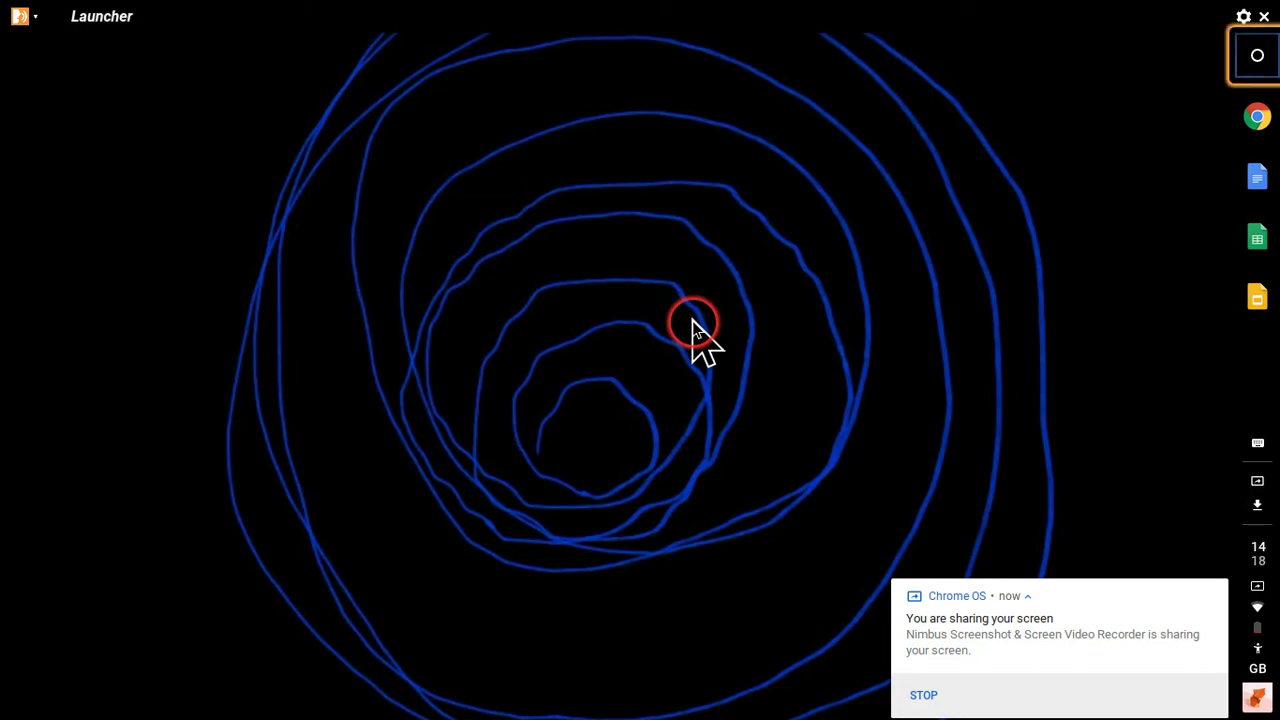
key("Return")
key("Tab")
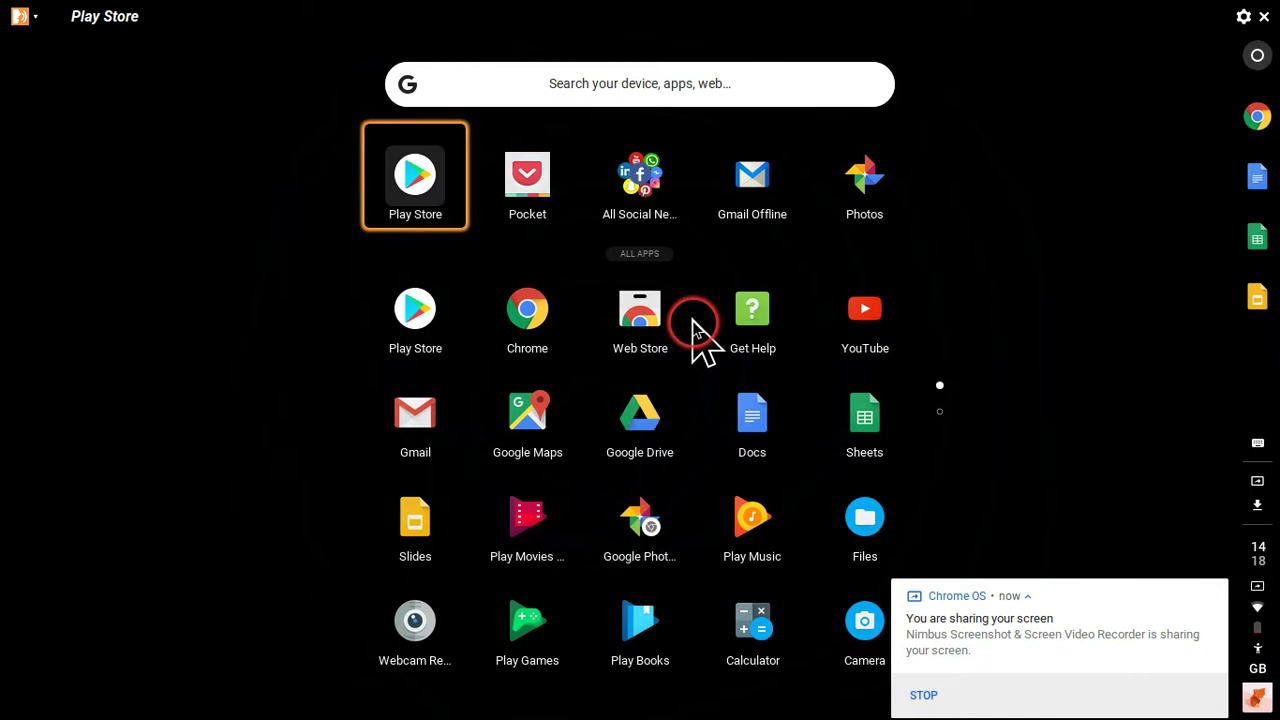
key("Return")
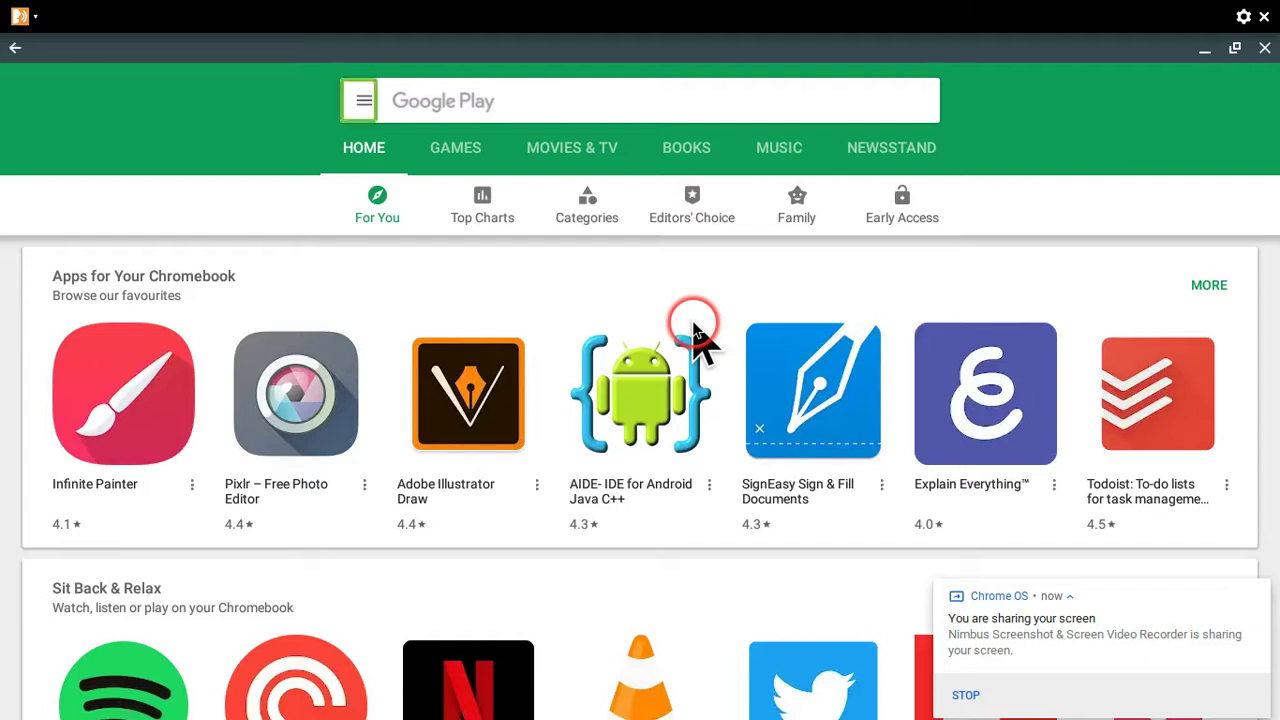
Search Google Play for "mobizen"
key("Tab")
key("Return")
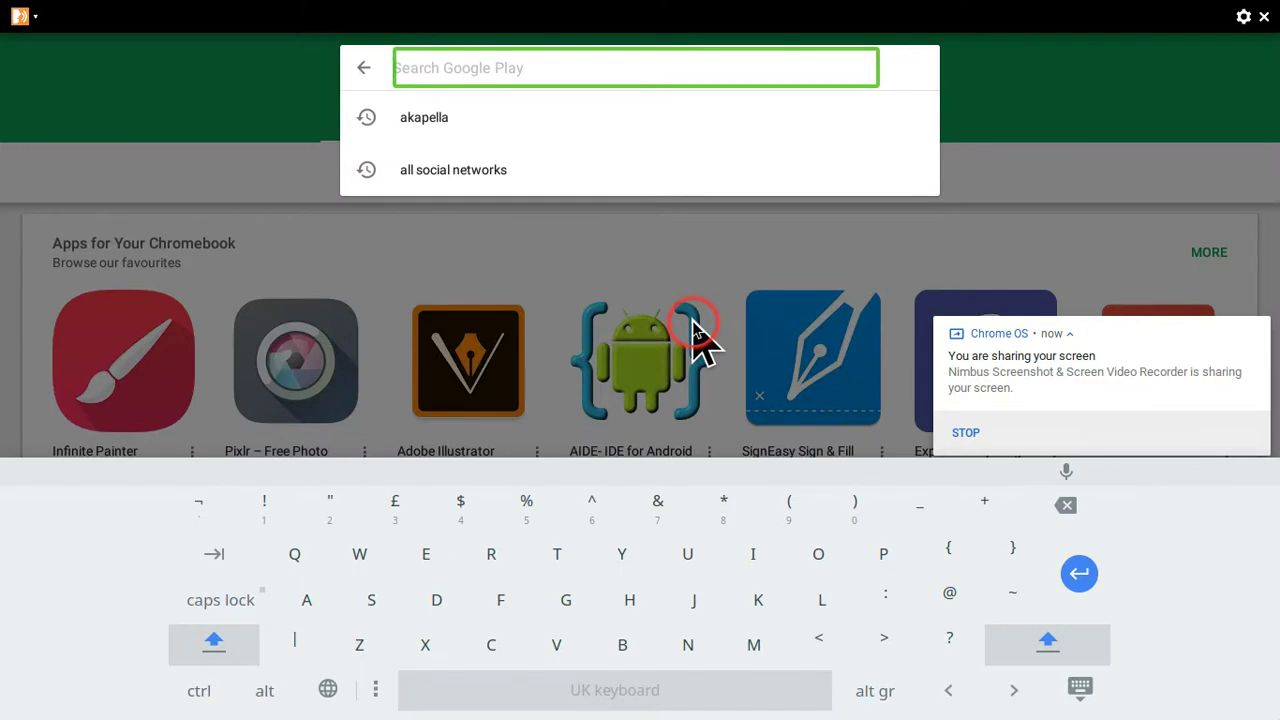
type("m")
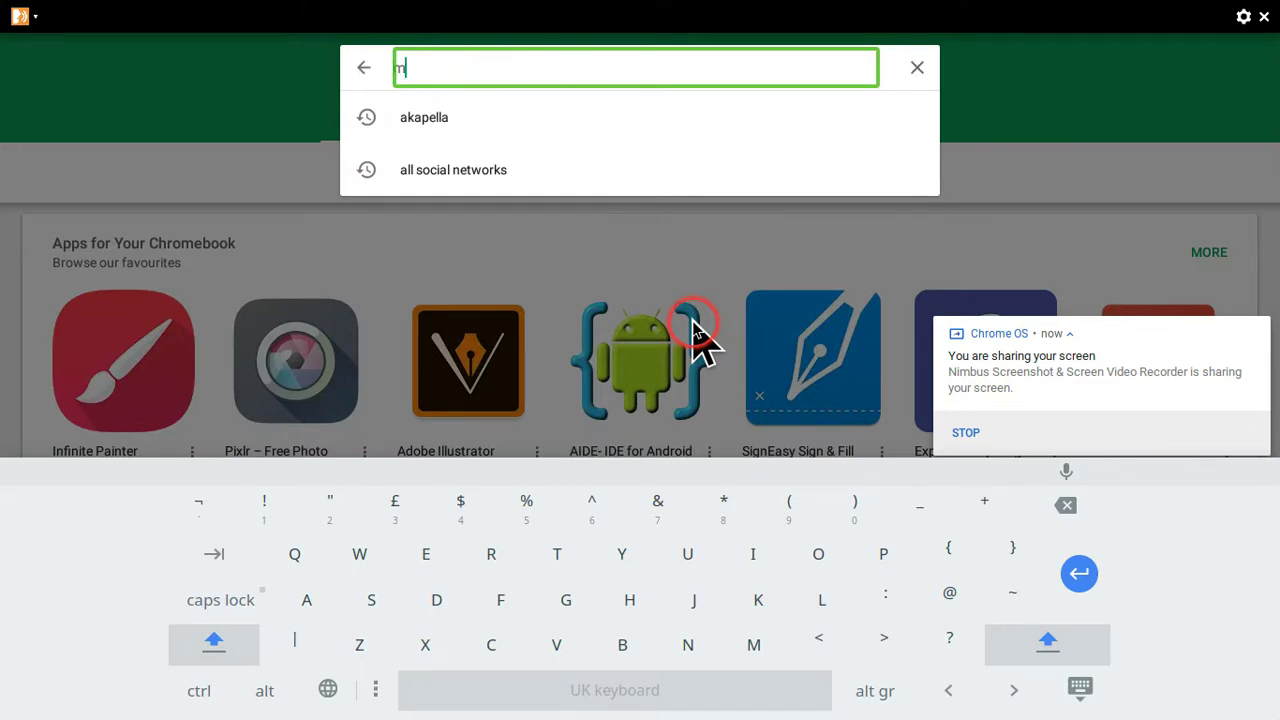
type("obizen")
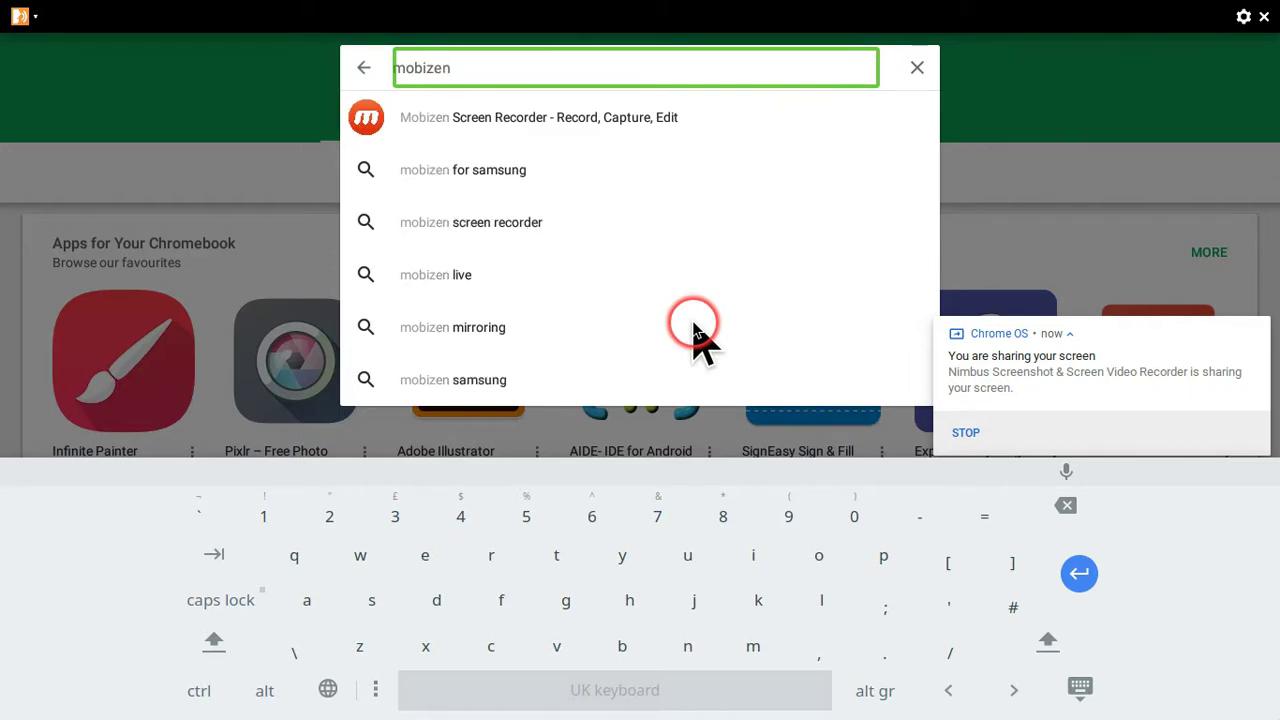
key("Return")
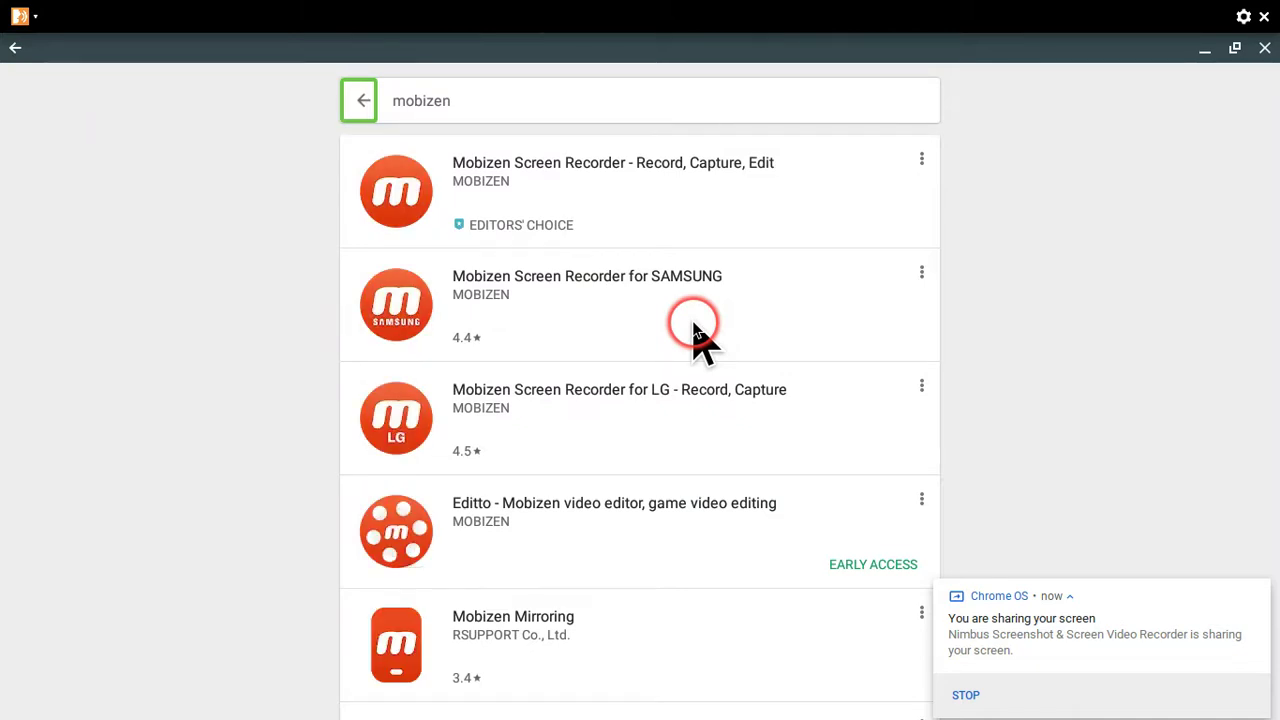
Install "Mobizen Screen Recorder - Record, Capture, Edit" directly from the search results
key("Tab")
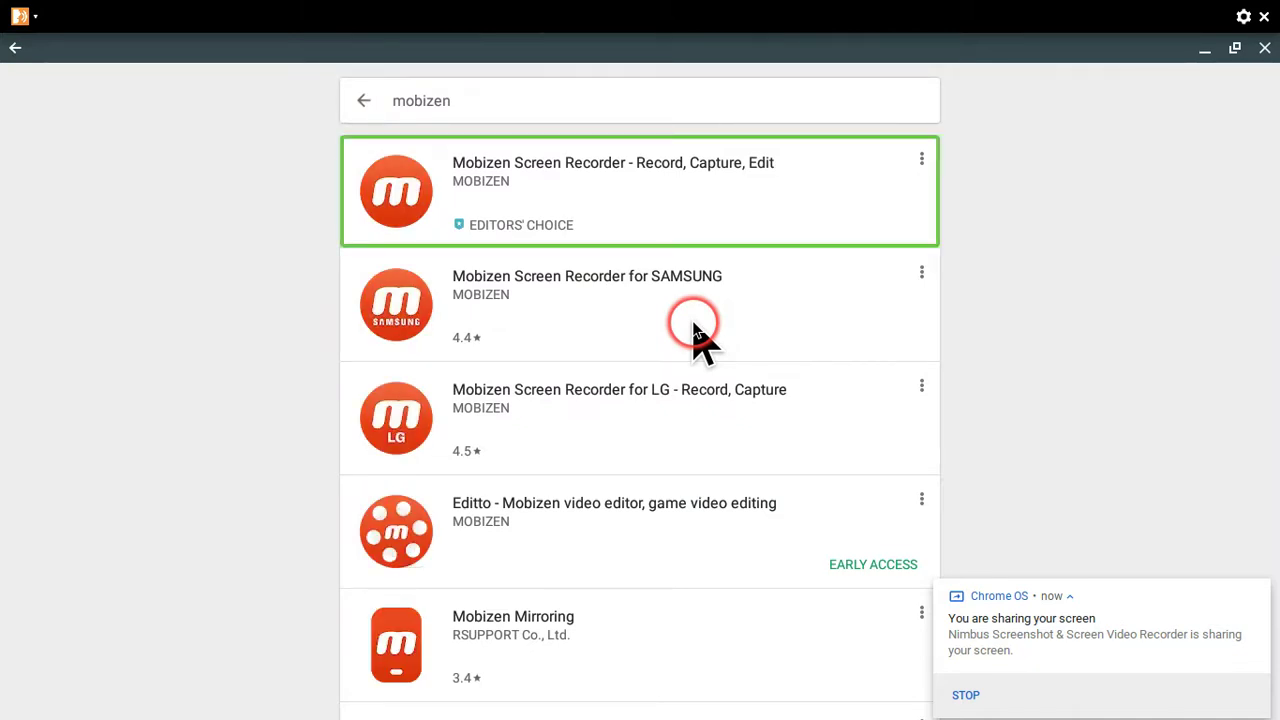
key("Tab")
key("Return")
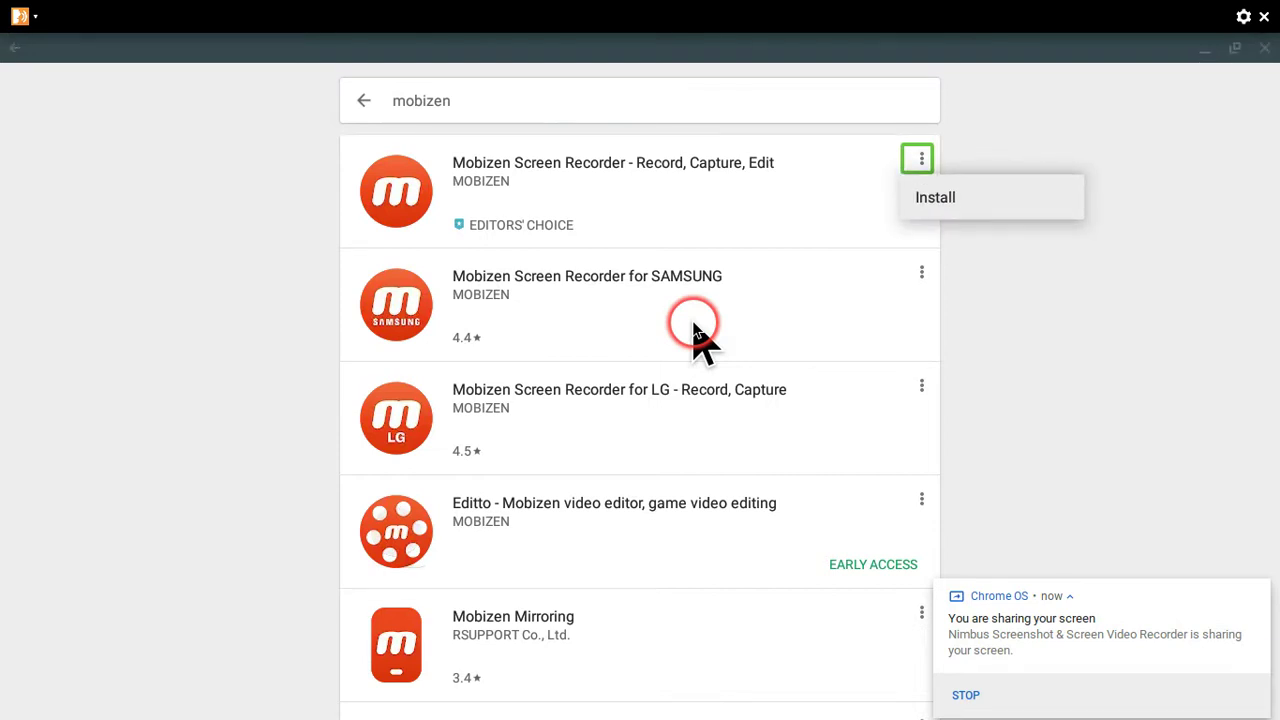
key("Return")
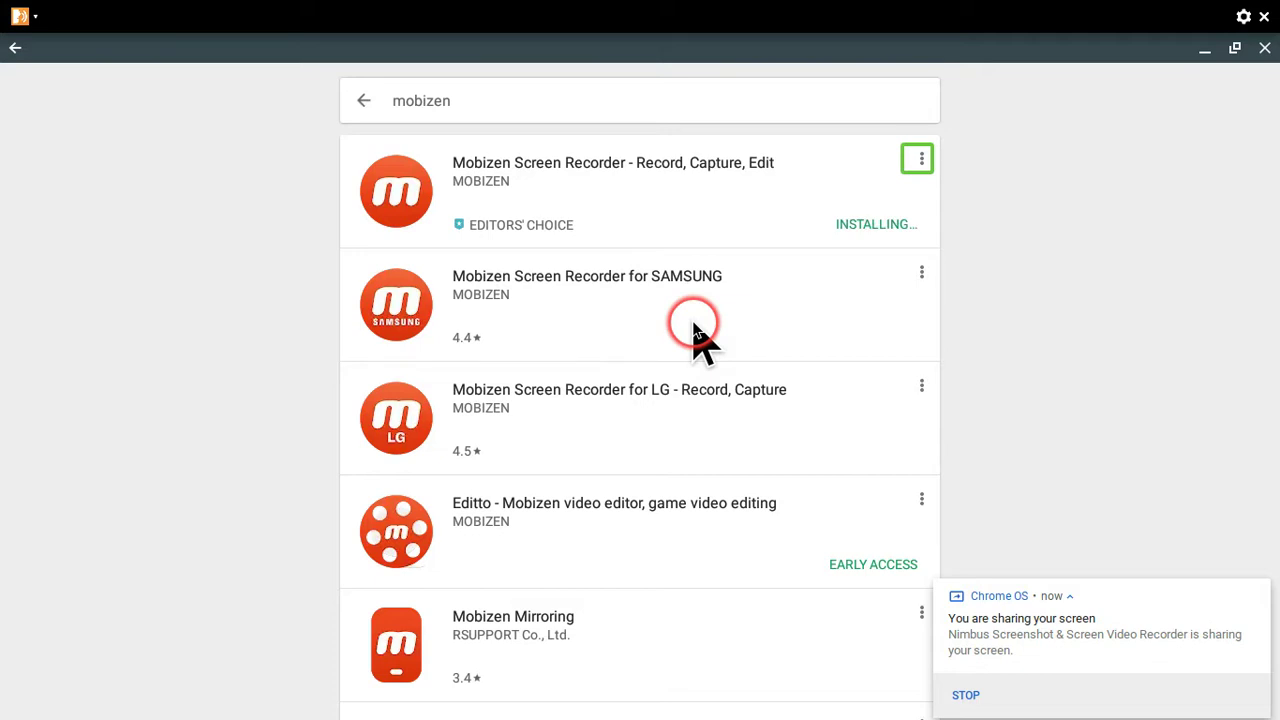
key("Down")
key("Down")
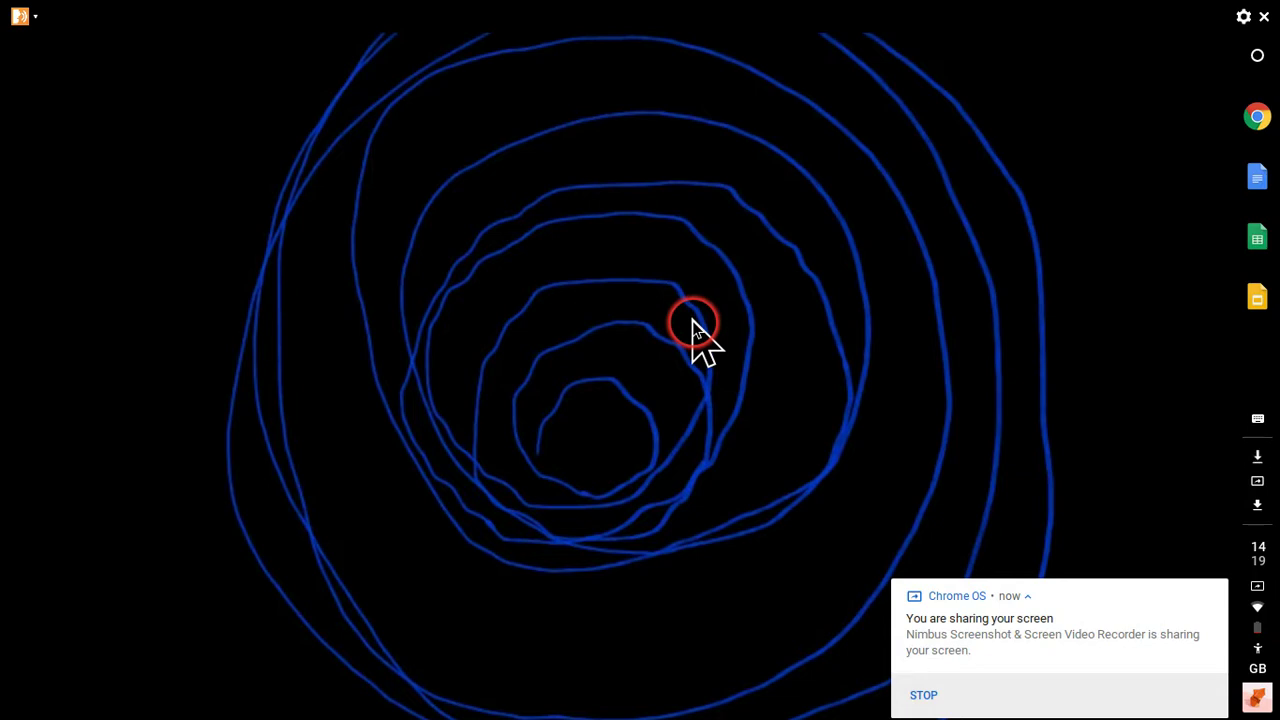
Mute the device's sound and turn the volume back up
key("XF86AudioMute")
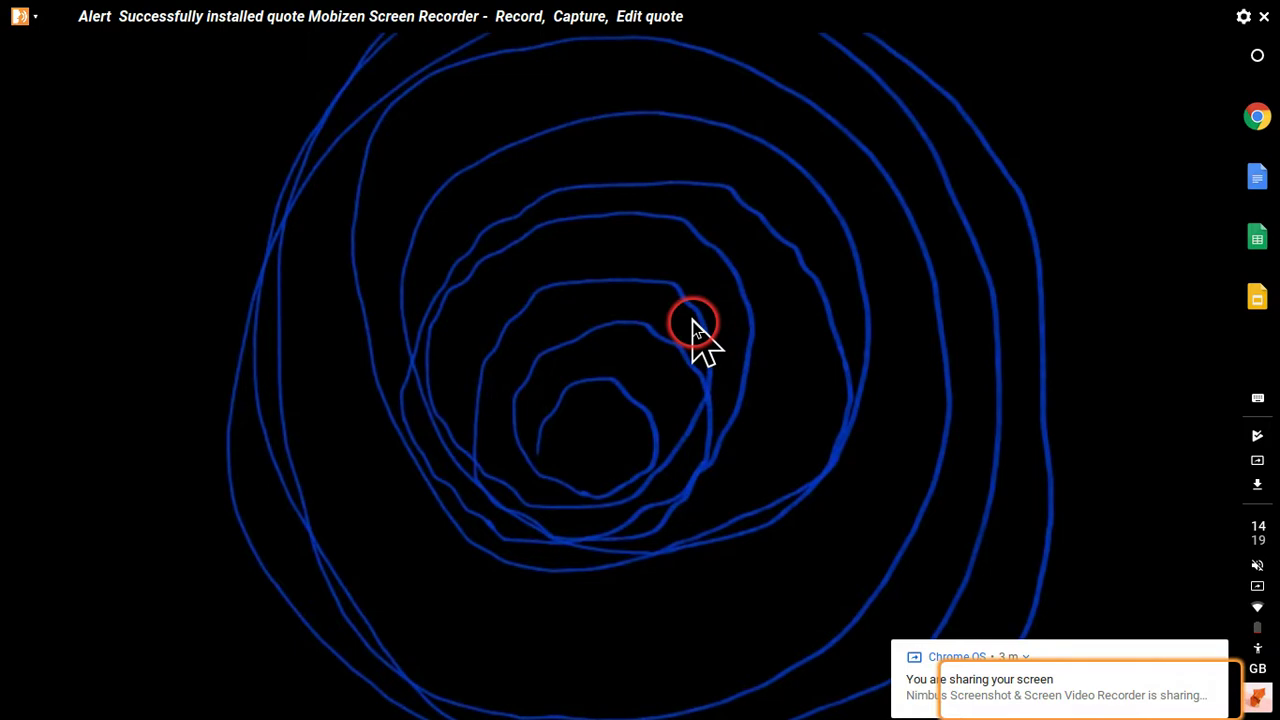
key("XF86AudioRaiseVolume")
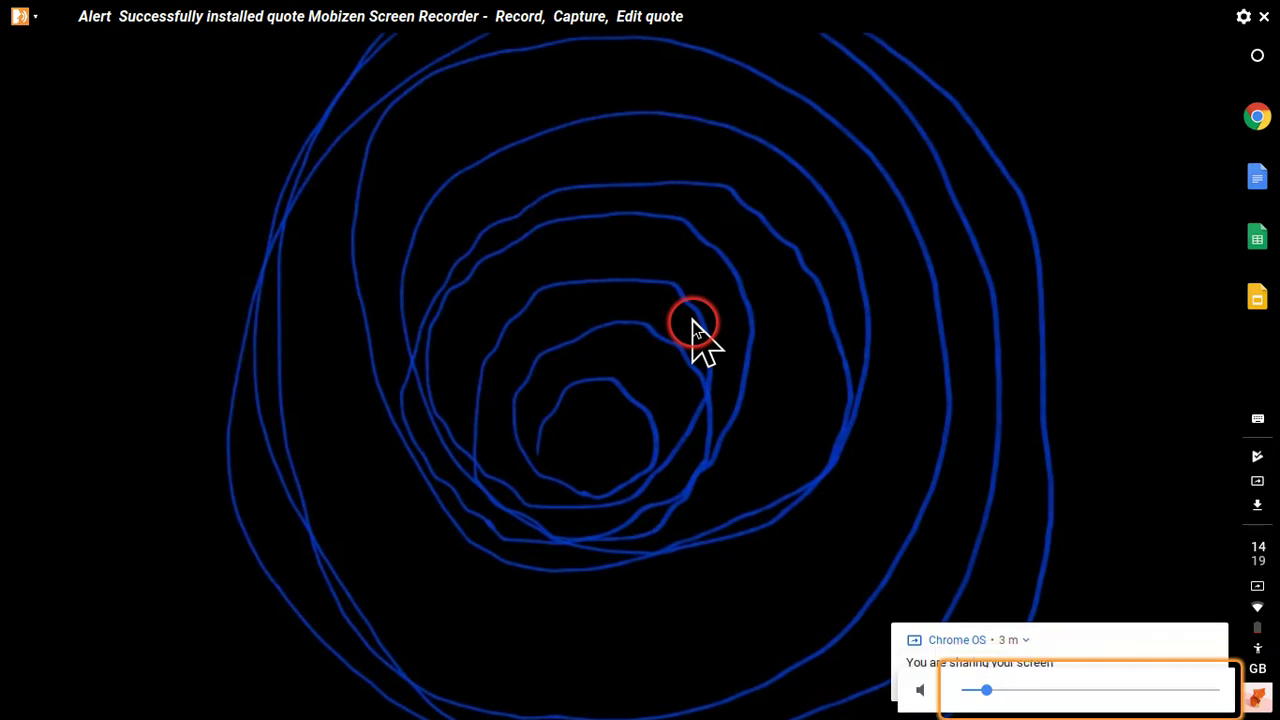
Open the App info page for Mobizen from its entry in the launcher
key("super")
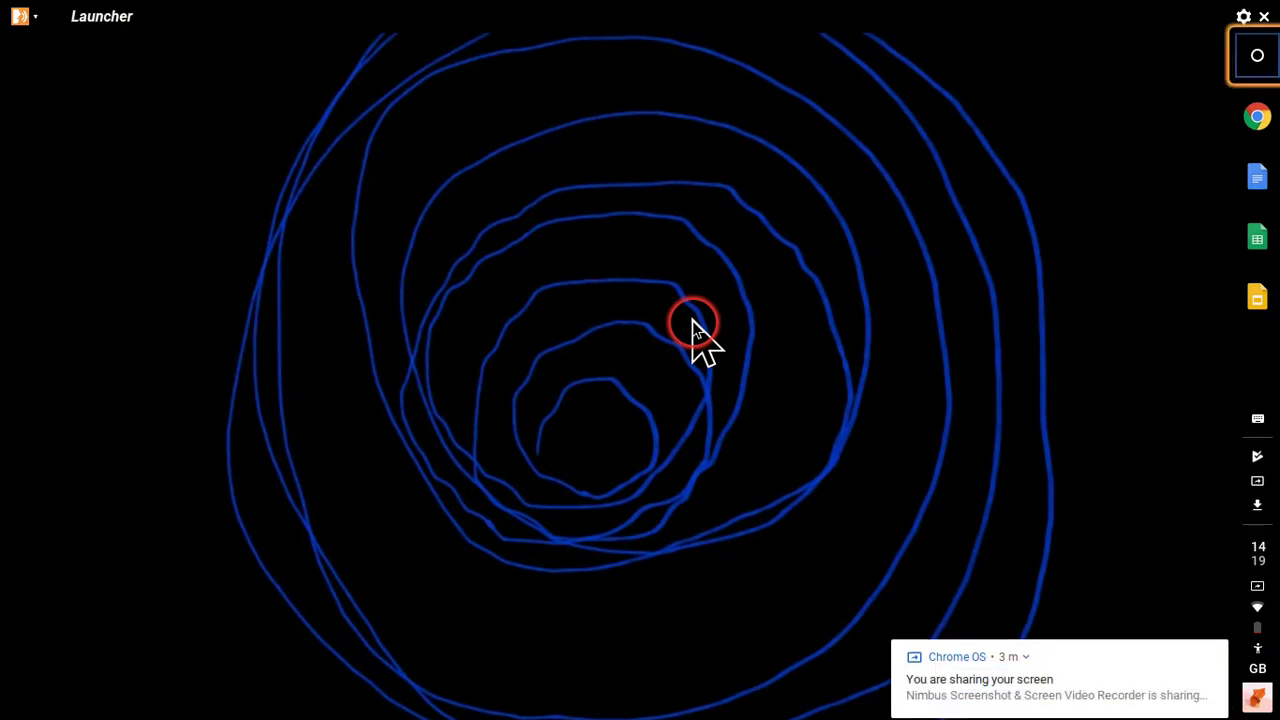
key("Tab")
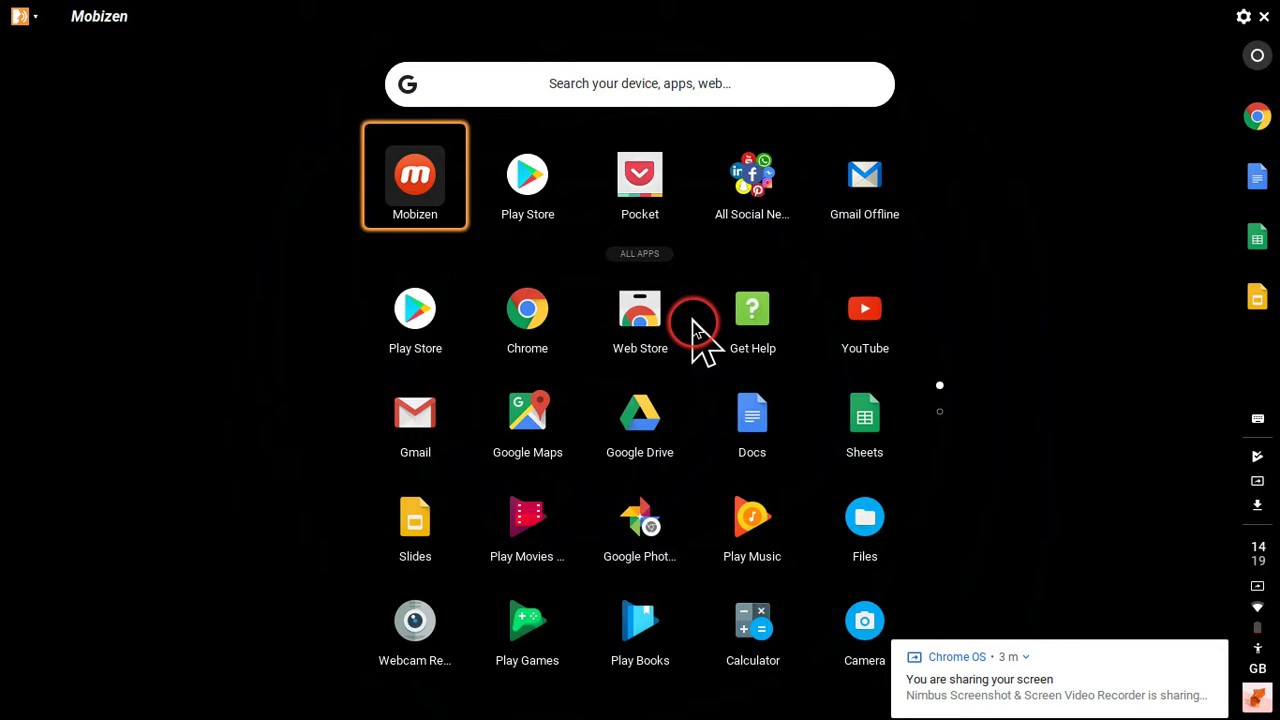
key("Return")
key("shift+F10")
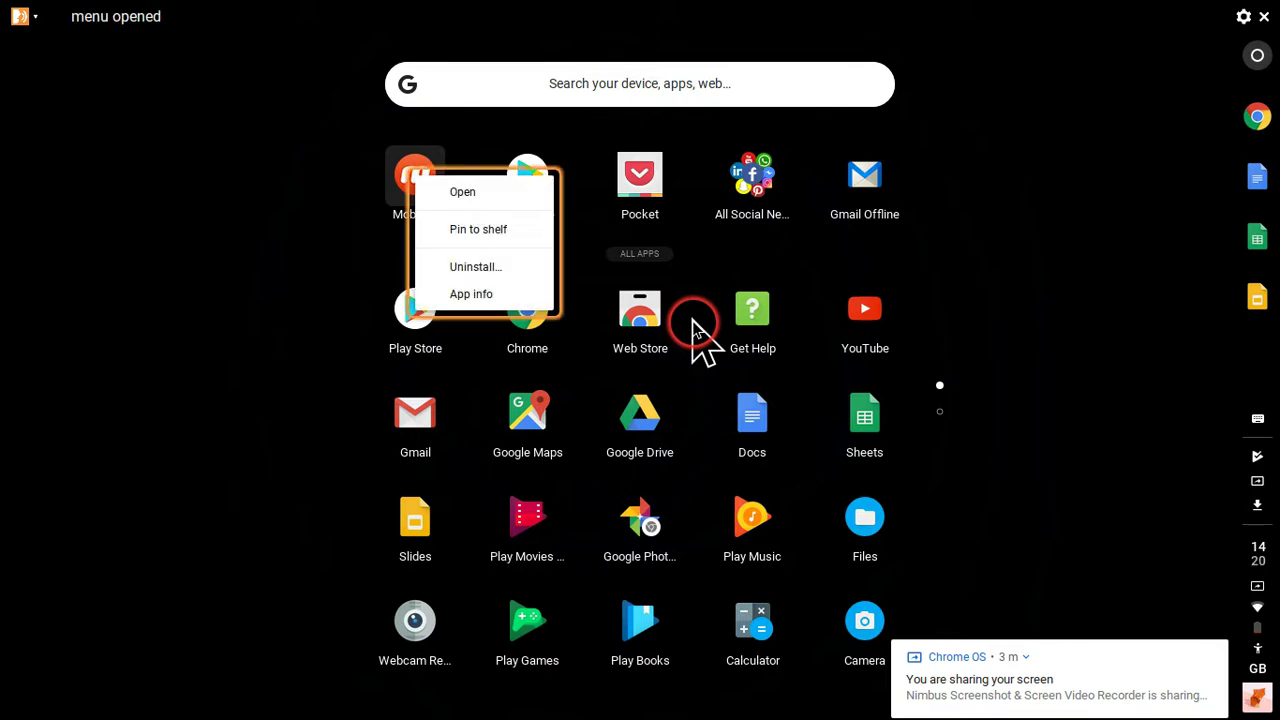
key("Down")
key("Down")
key("Down")
key("Down")
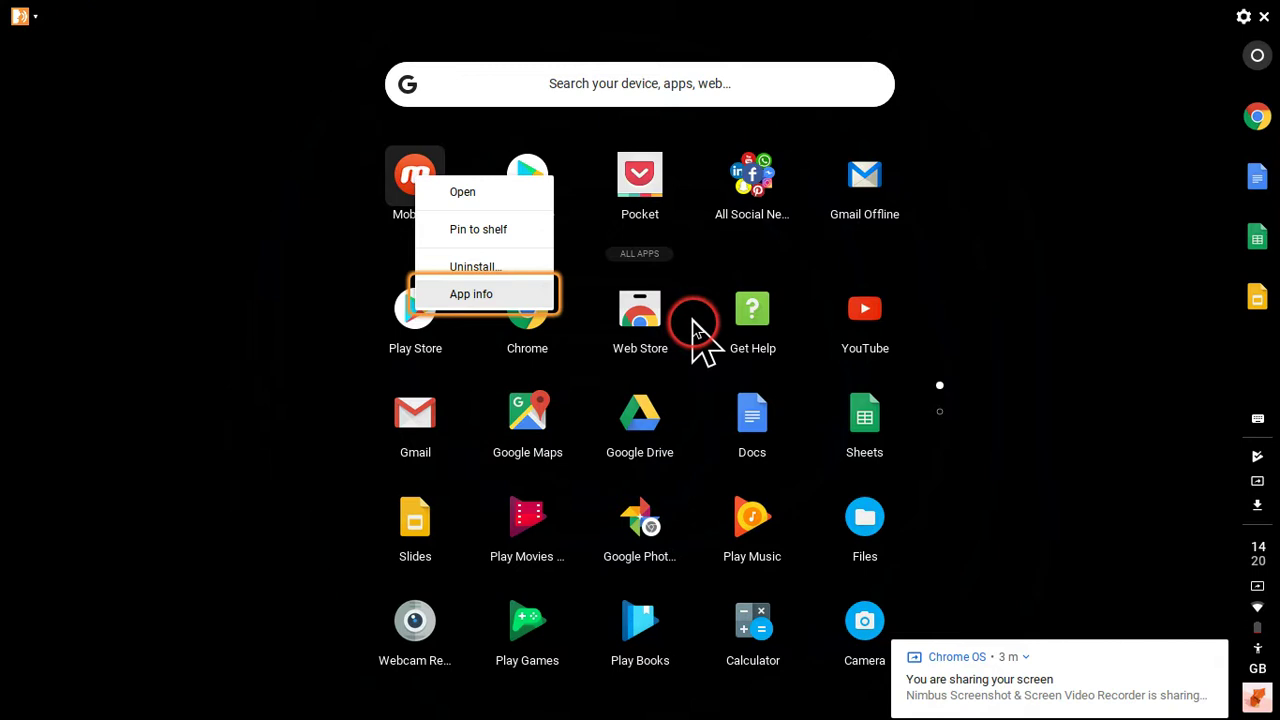
key("Return")
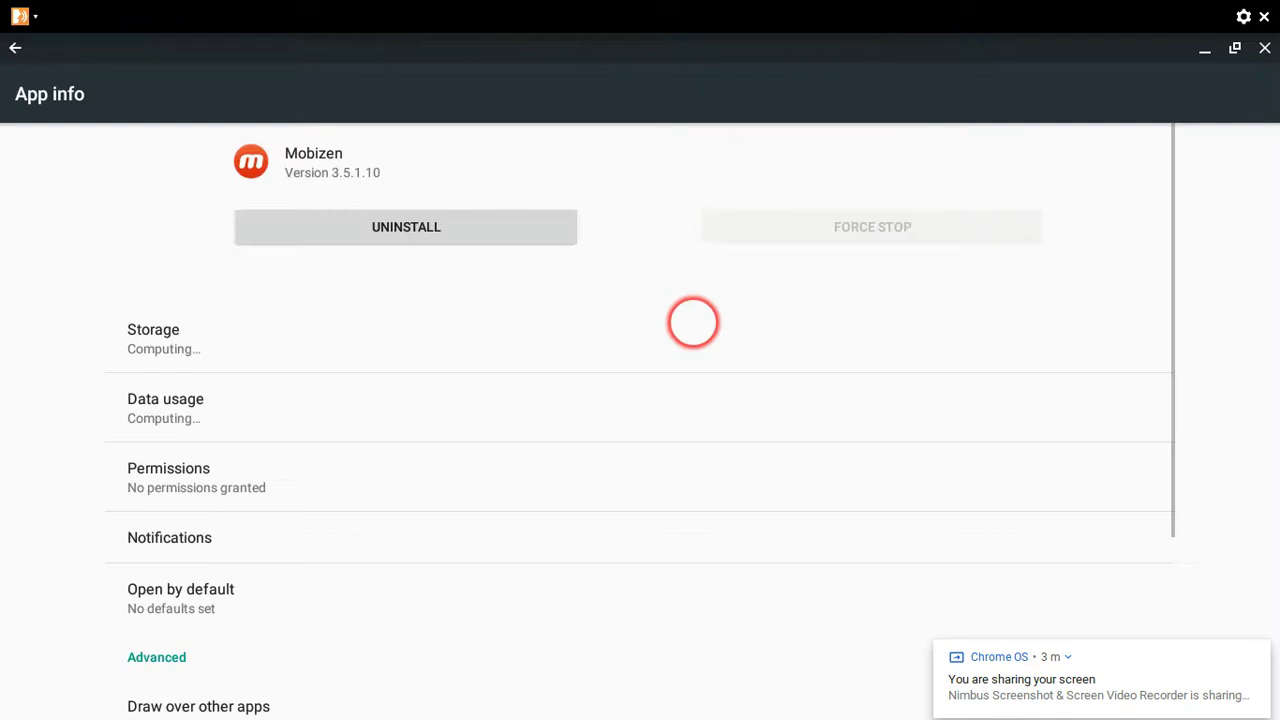
Review Mobizen's app info entries, from its permissions and notifications to the Draw over other apps setting
key("Tab")
key("Tab")
key("Tab")
key("Tab")
key("Tab")
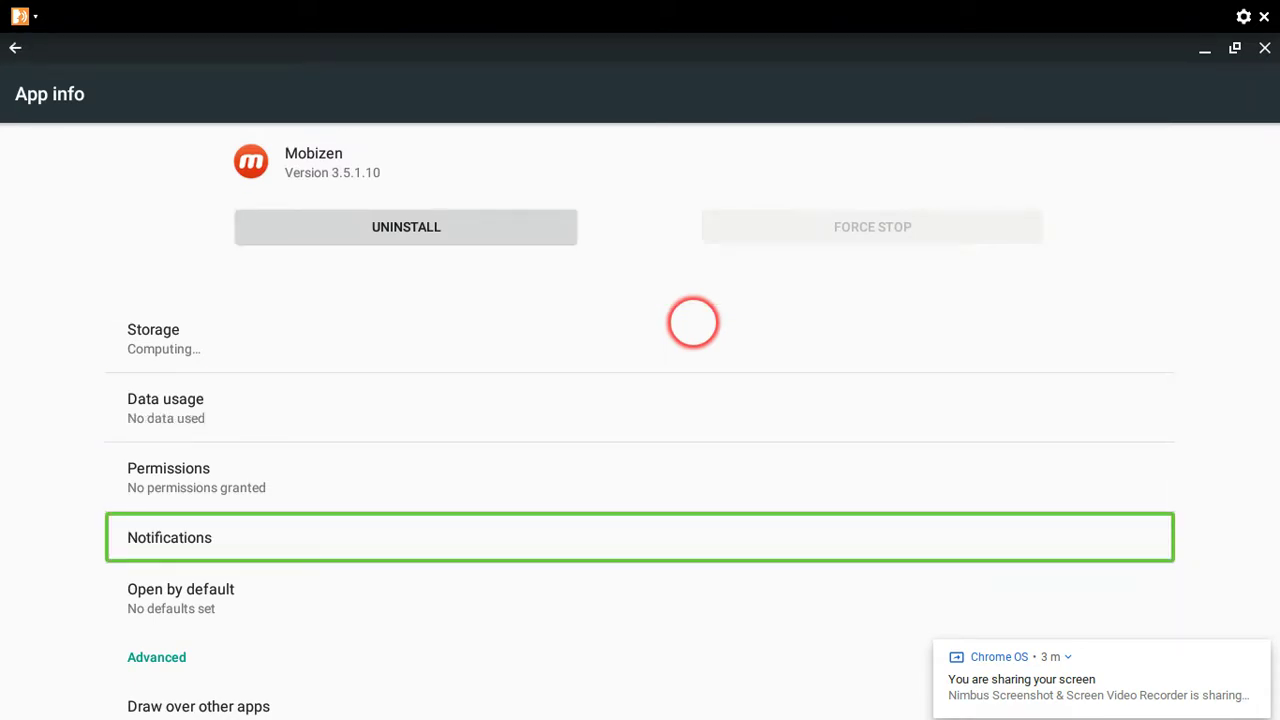
key("Tab")
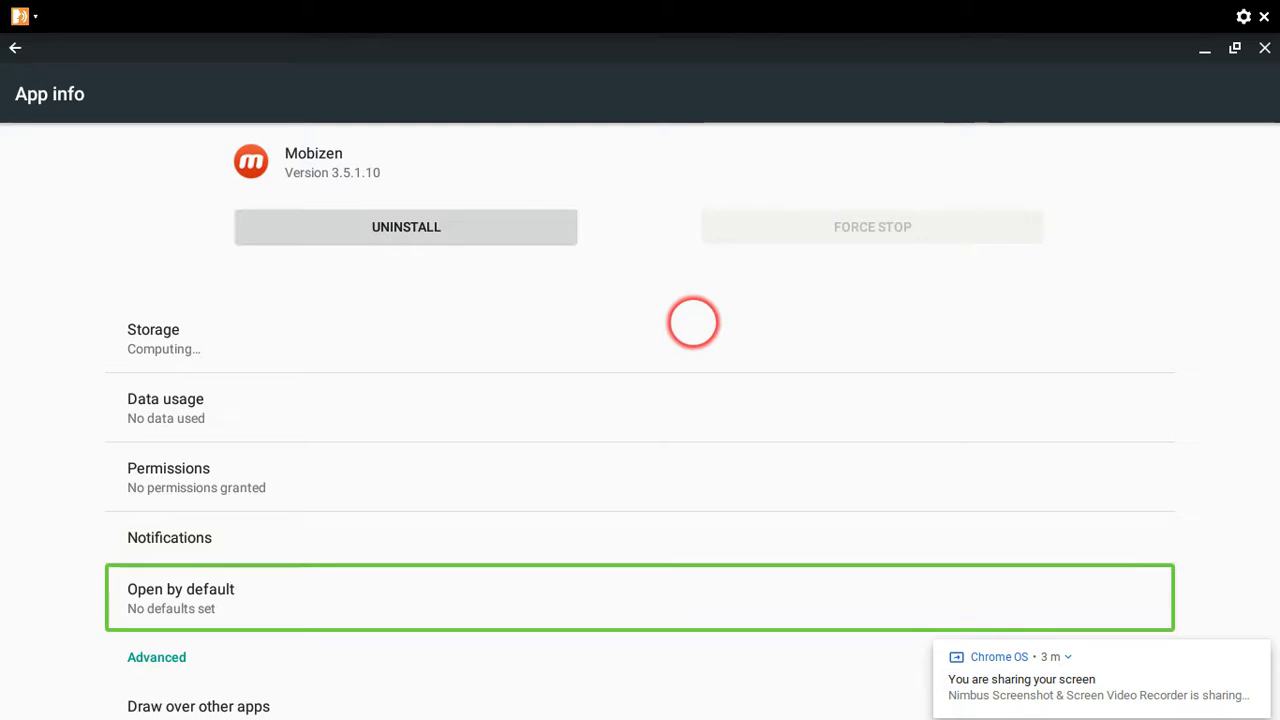
key("Tab")
key("shift+Tab")
key("shift+Tab")
key("shift+Tab")
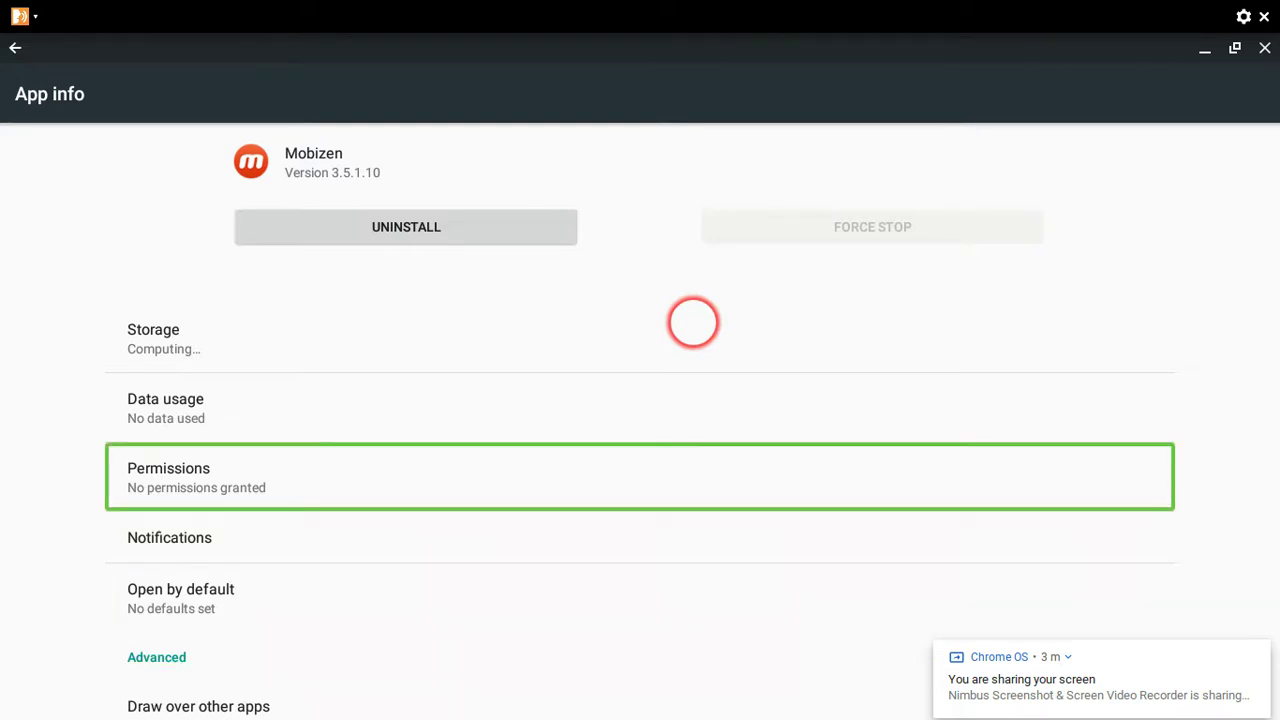
key("Tab")
key("Tab")
key("Tab")
key("Tab")
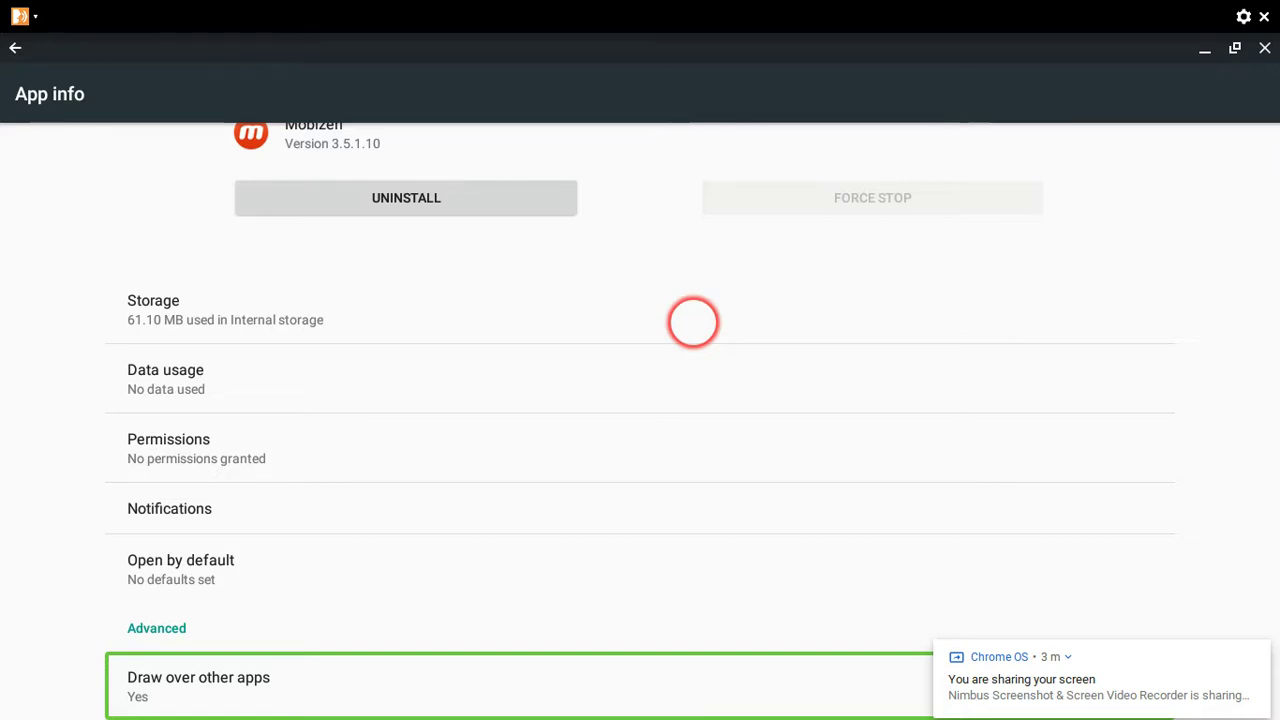
Open the permissions settings for Mobizen from its App info page
key("Up")
key("Up")
key("Up")
key("Up")
key("Up")
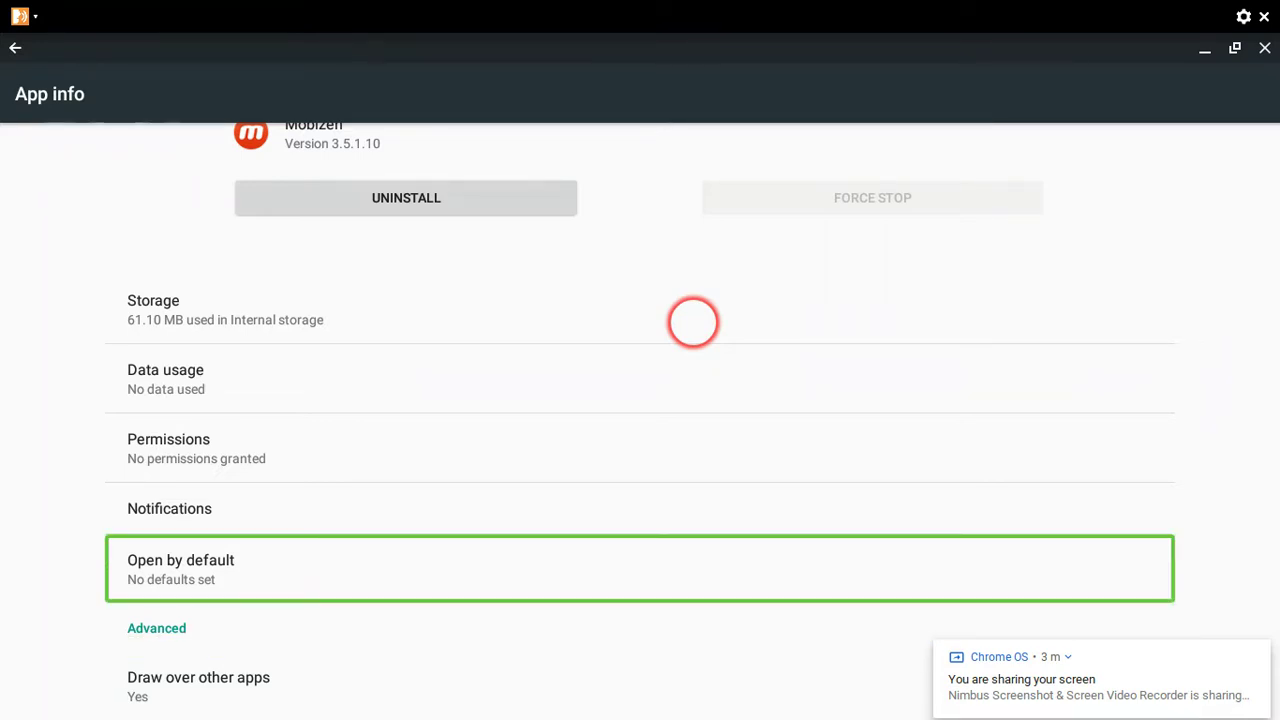
key("Down")
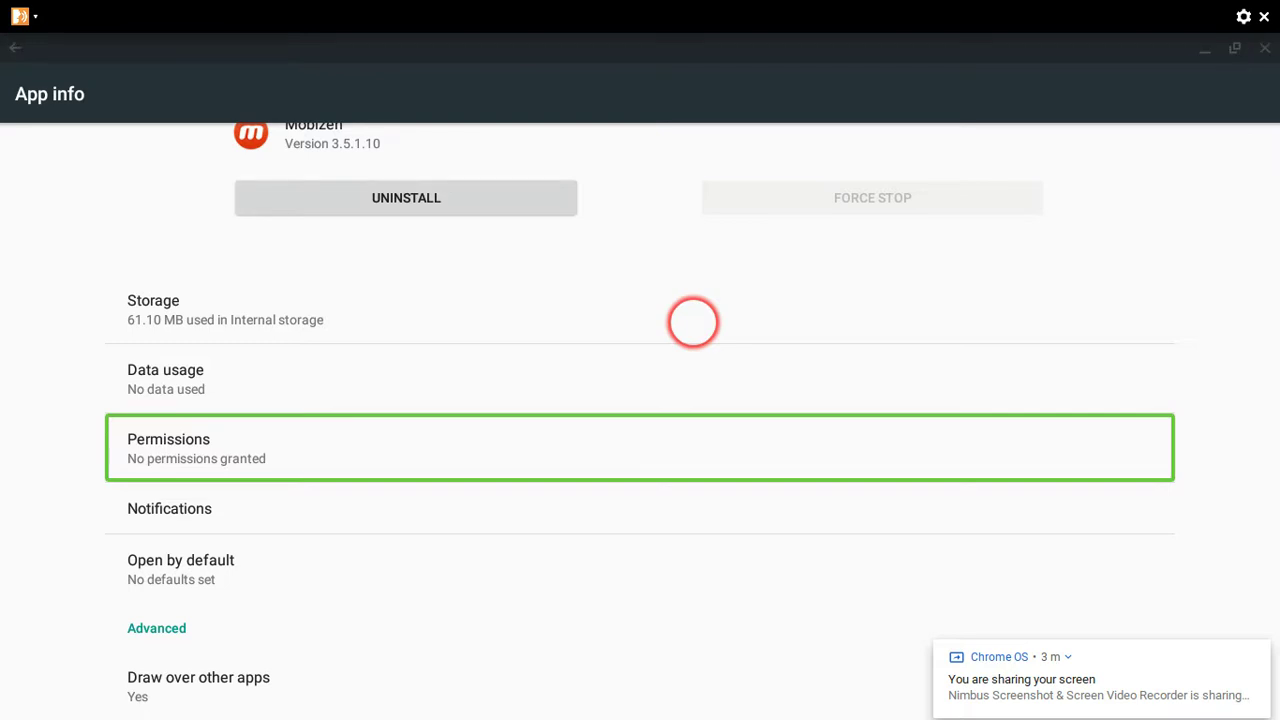
key("Return")
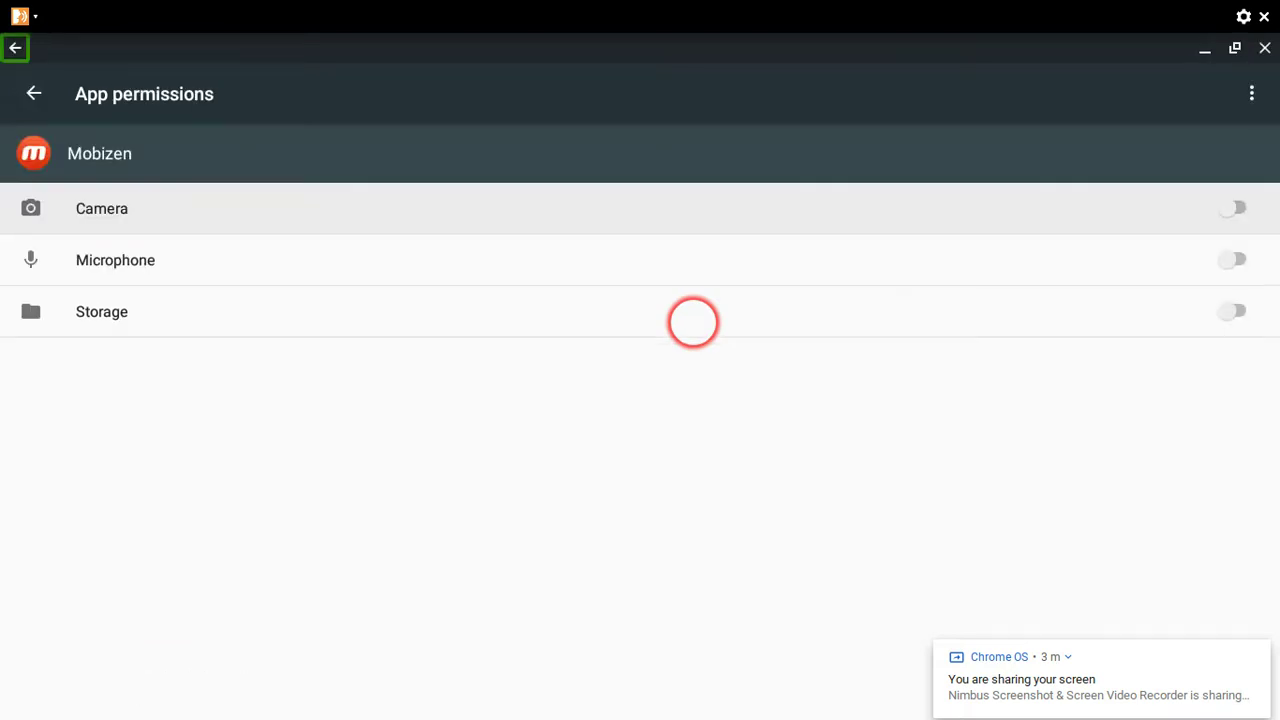
Grant Mobizen the Camera, Microphone and Storage permissions and leave the permissions page
key("Tab")
key("Tab")
key("Tab")
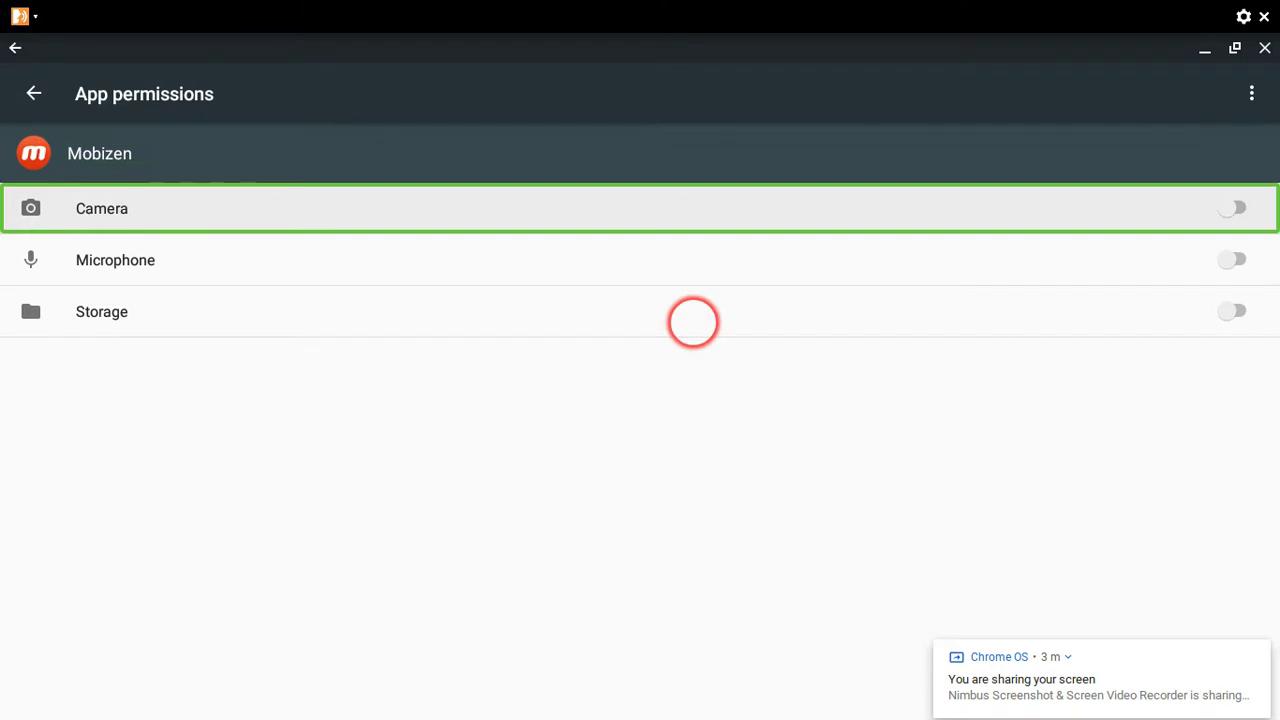
key("Return")
key("Tab")
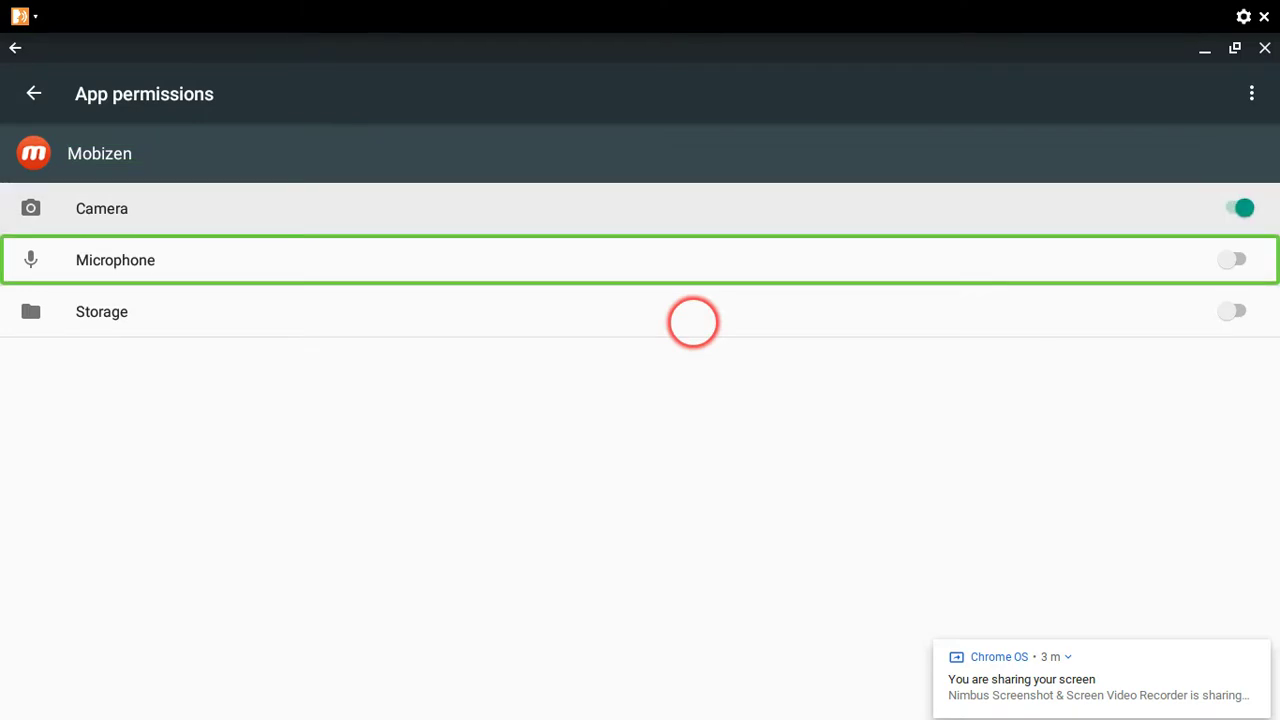
key("Return")
key("Tab")
key("Return")
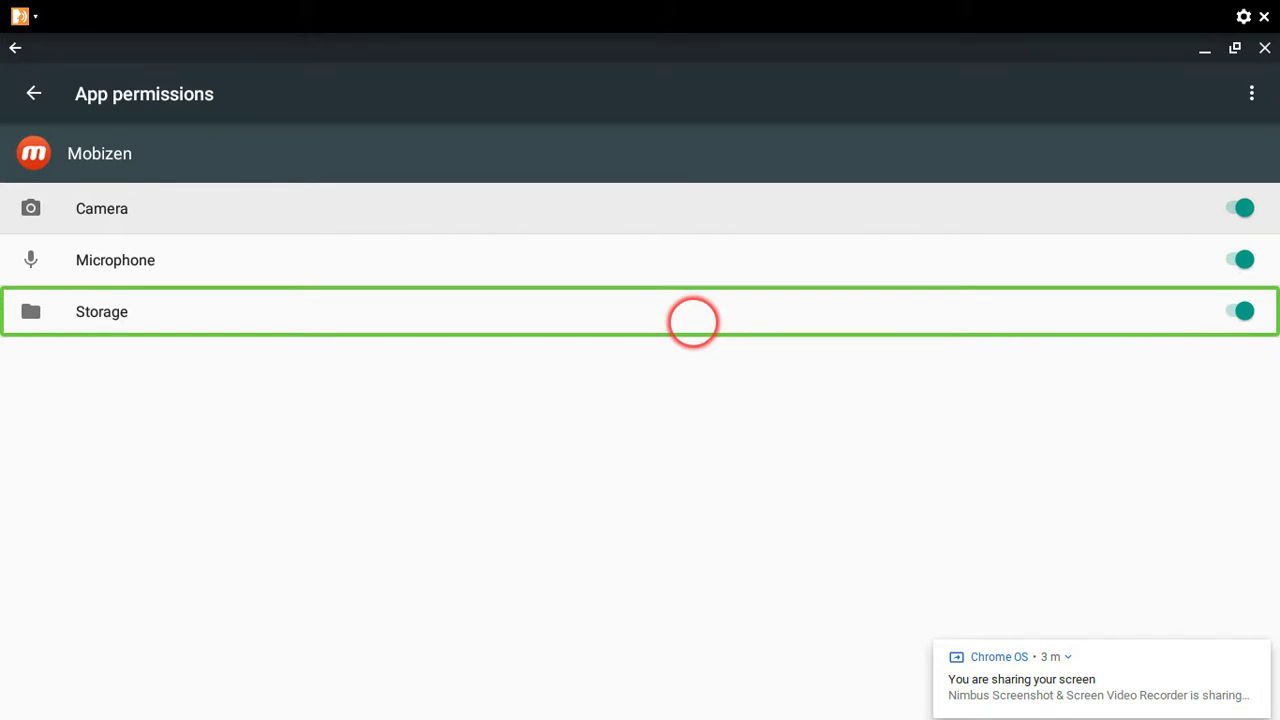
key("Escape")
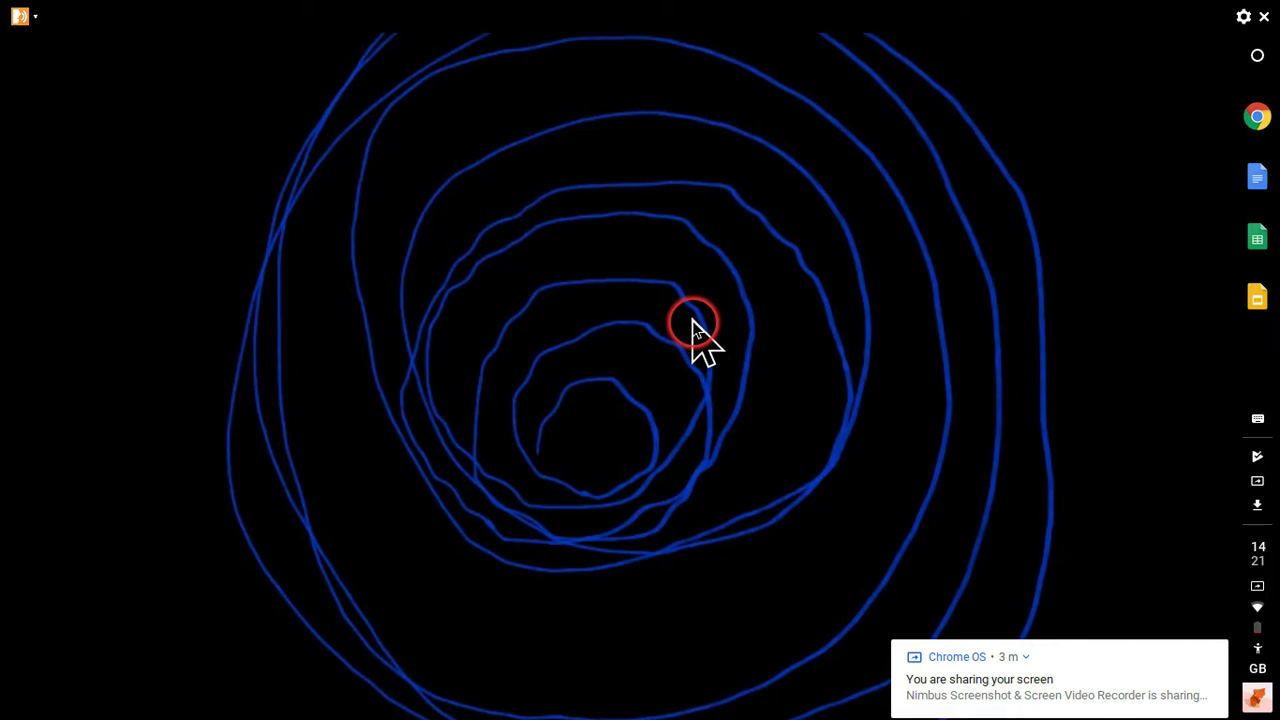
Launch Mobizen from the launcher
key("alt+shift+l")
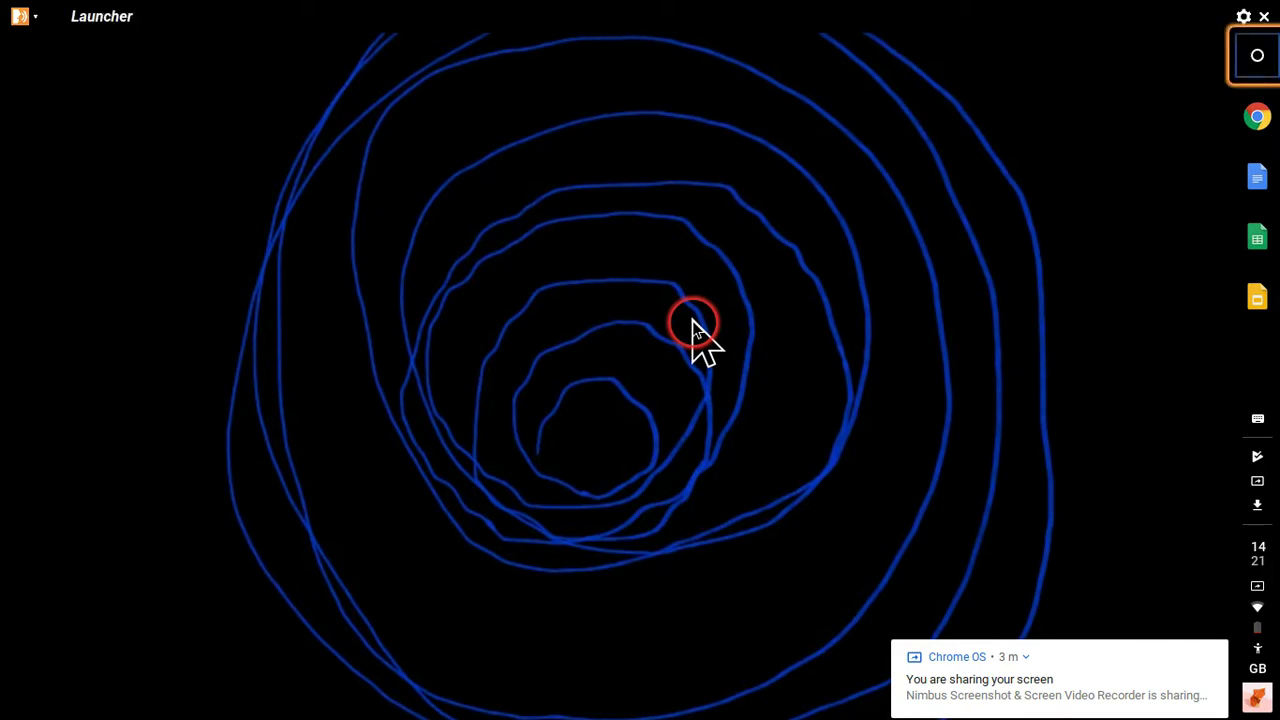
key("Return")
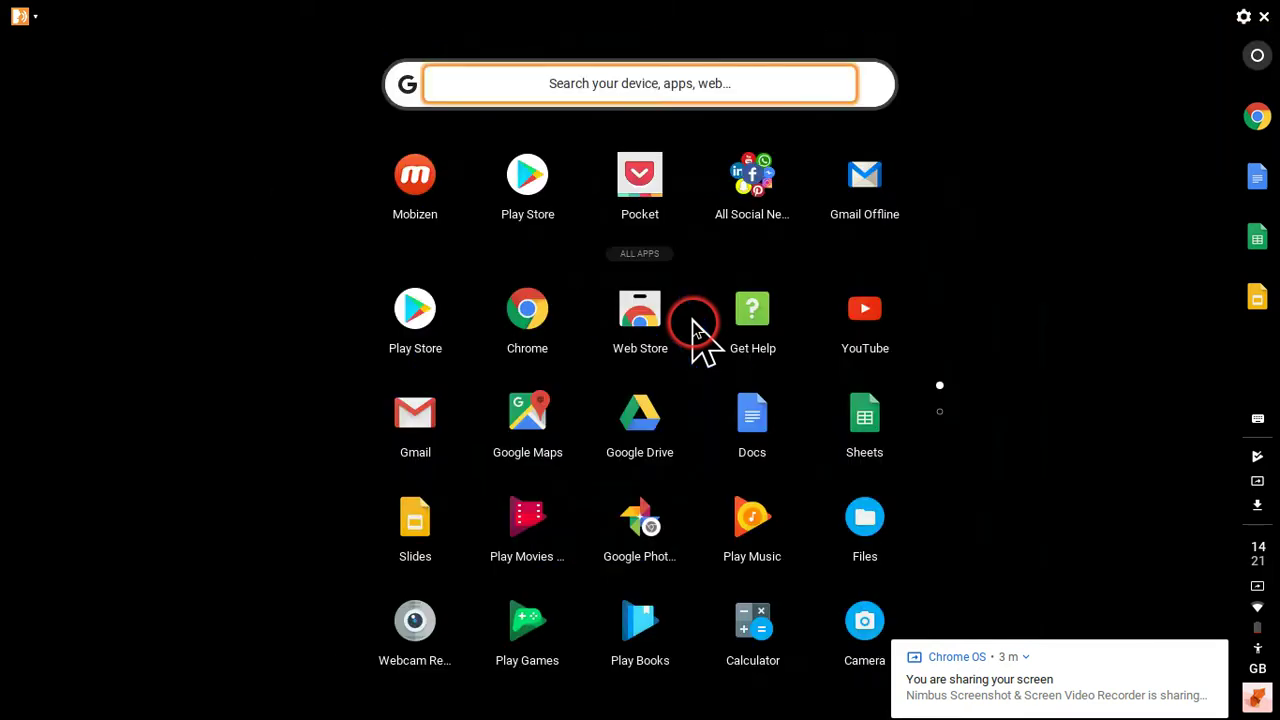
key("Tab")
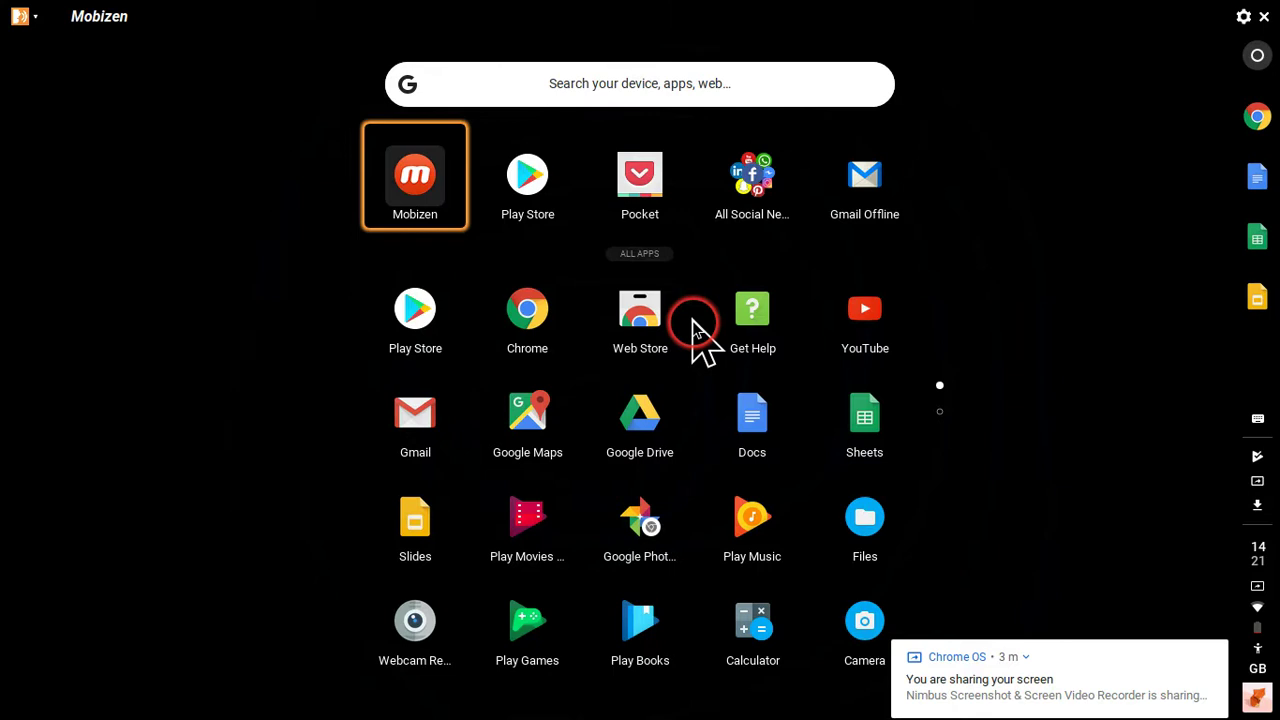
key("Return")
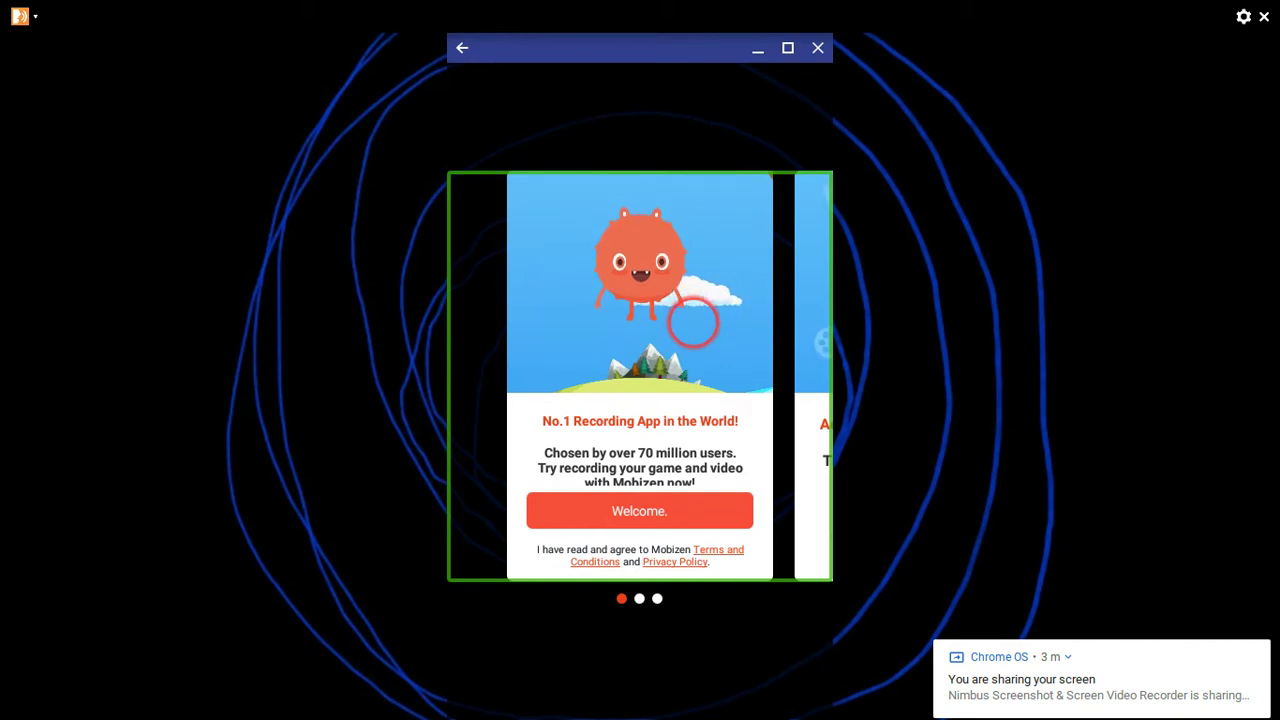
Examine the elements of Mobizen's welcome card, including the introduction text, Welcome option and terms notice
key("Tab")
key("Tab")
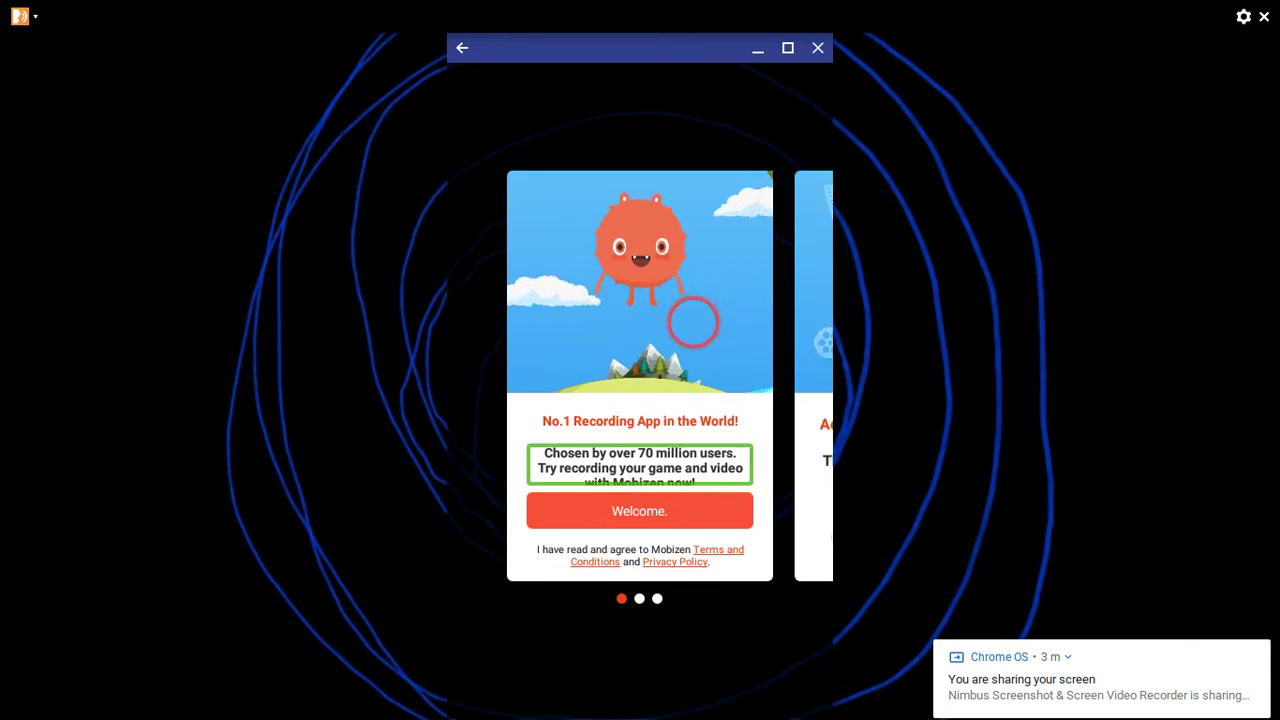
key("Tab")
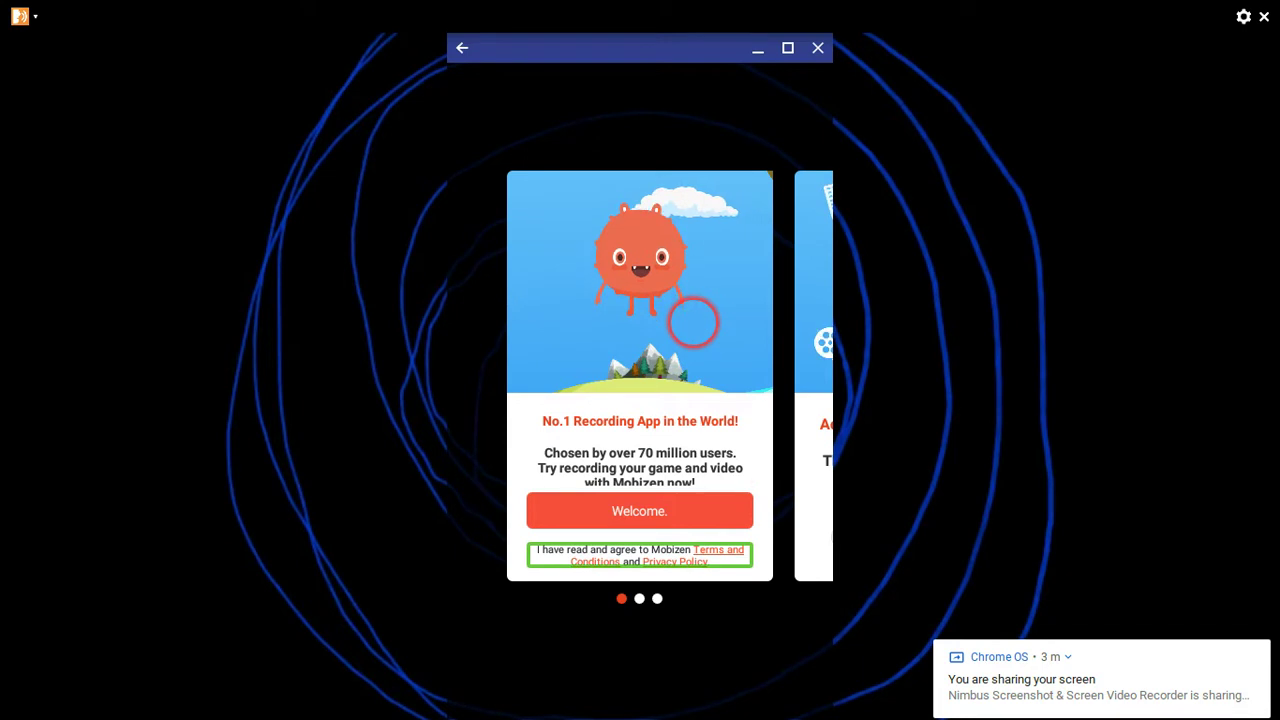
key("Tab")
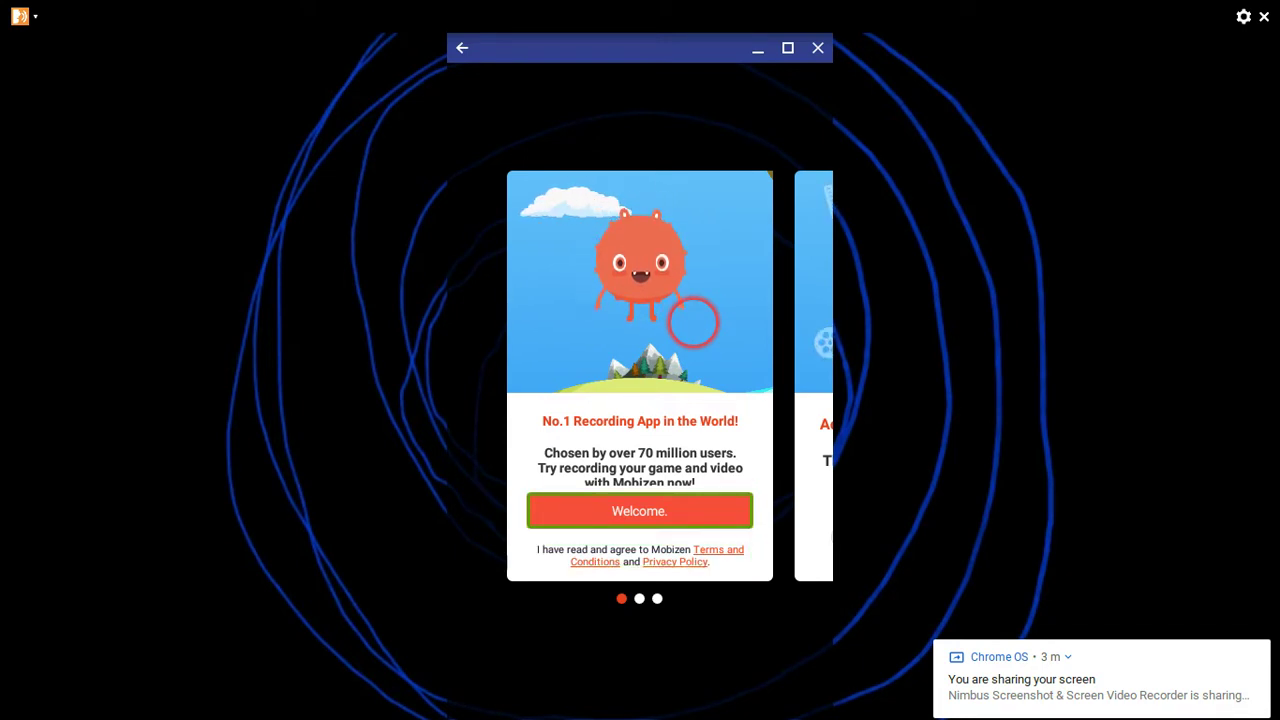
key("shift+Tab")
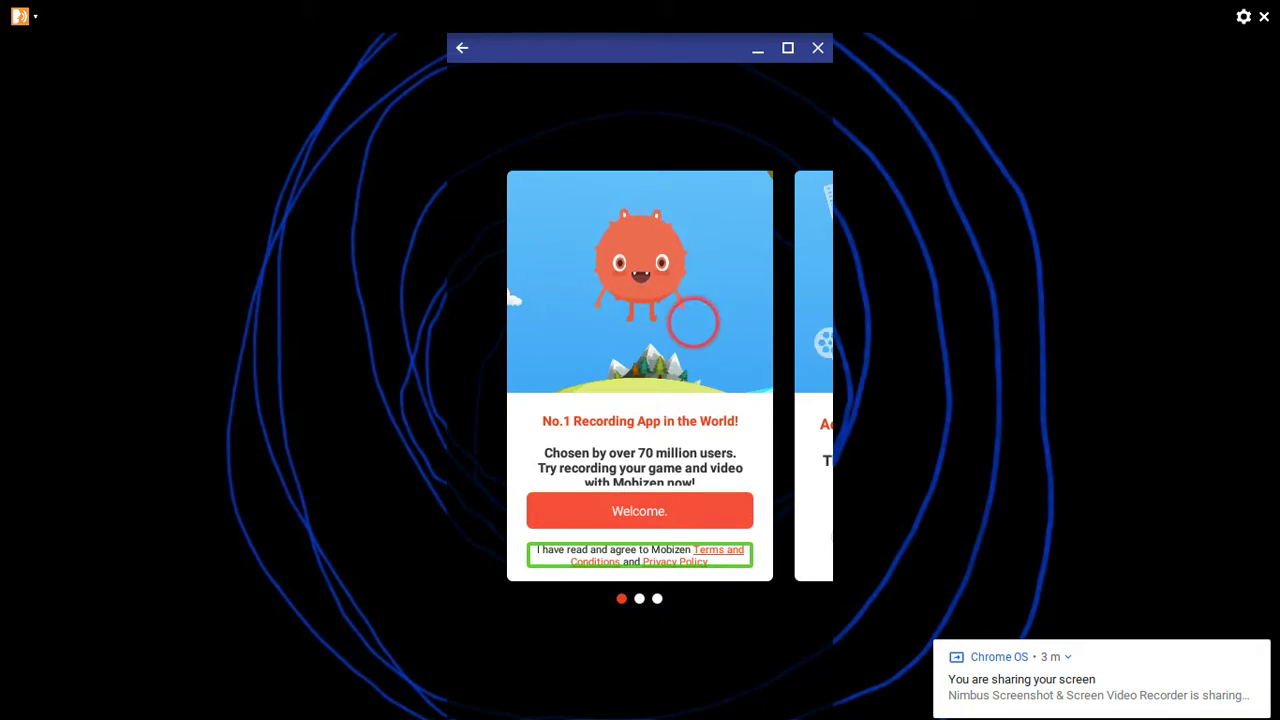
key("shift+Tab")
key("Tab")
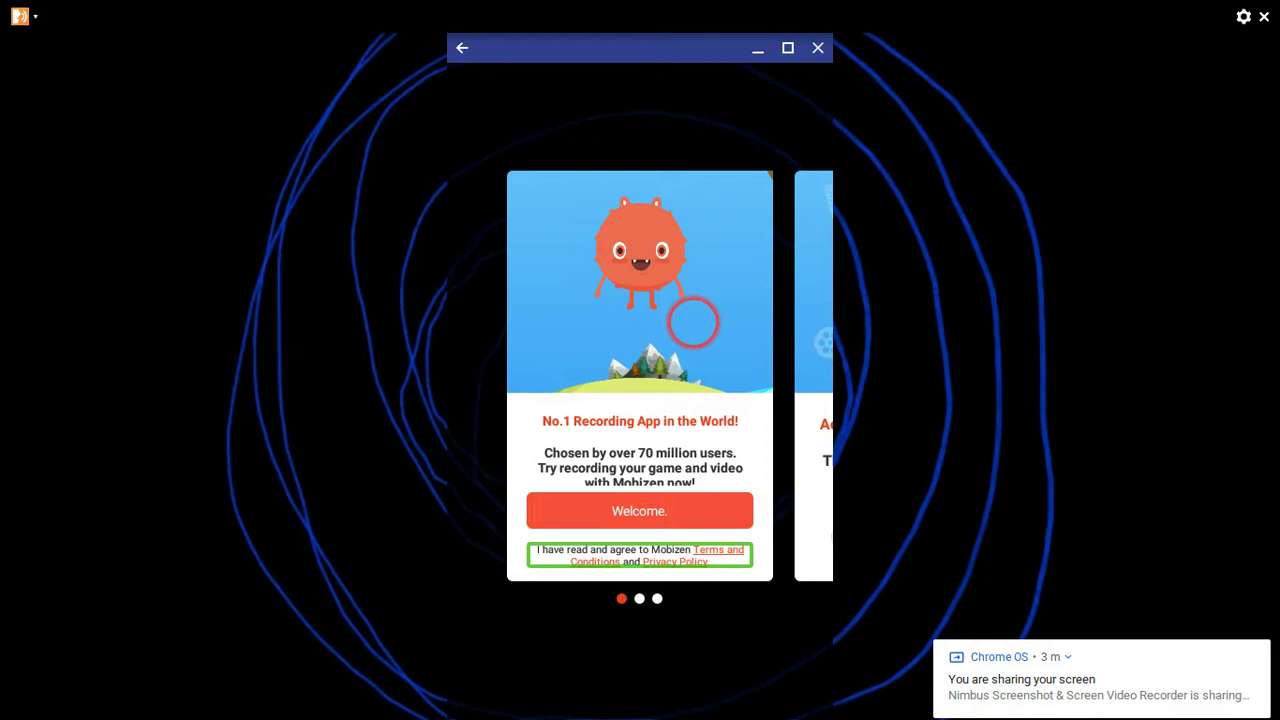
key("Tab")
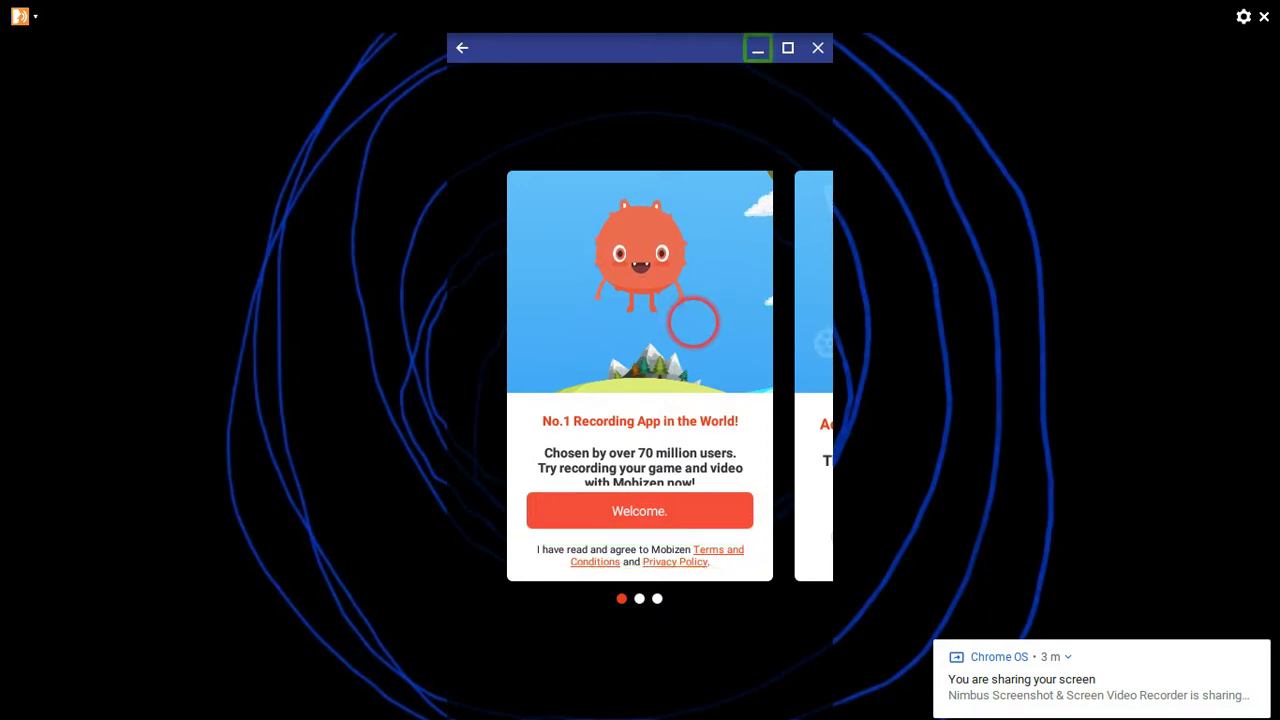
key("Tab")
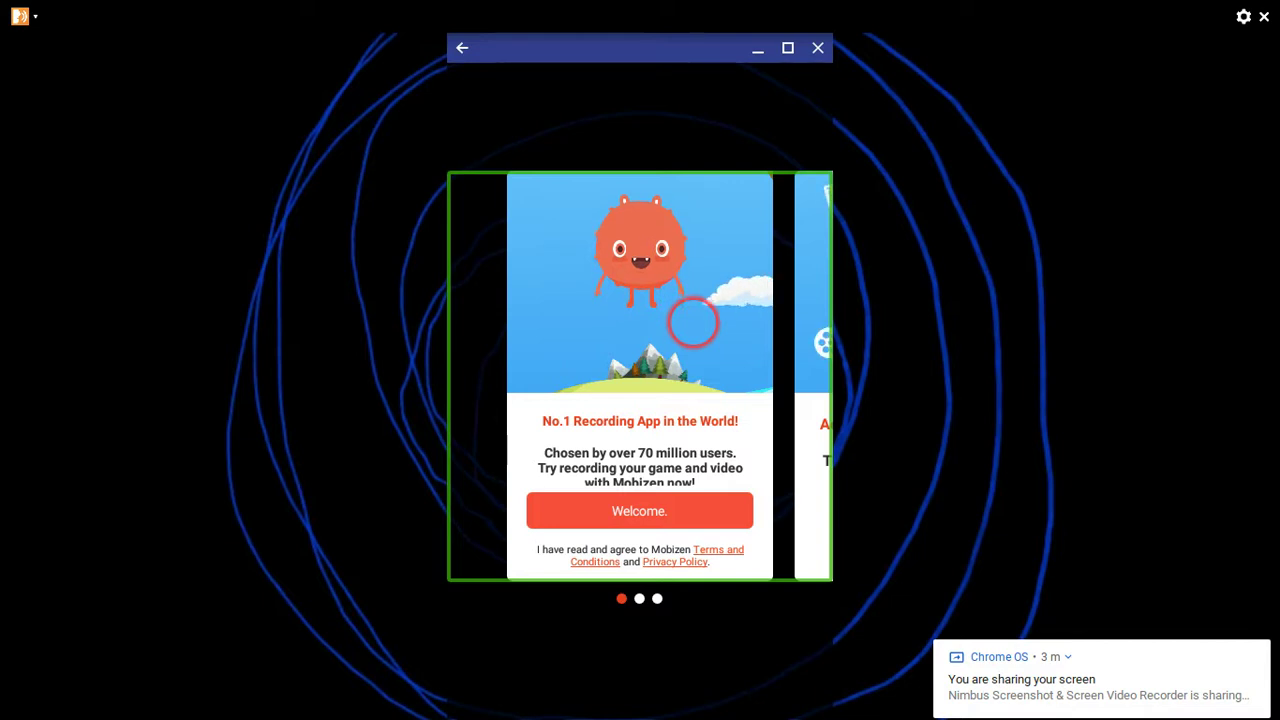
key("Tab")
key("Tab")
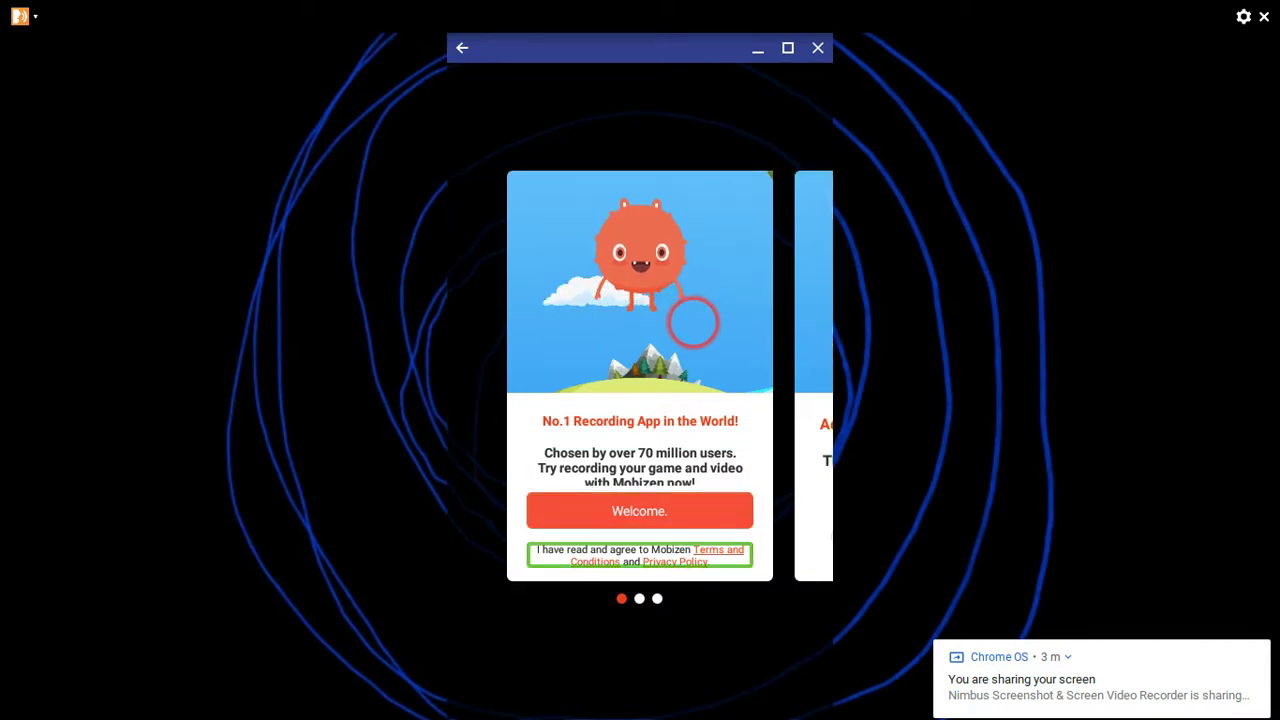
key("Tab")
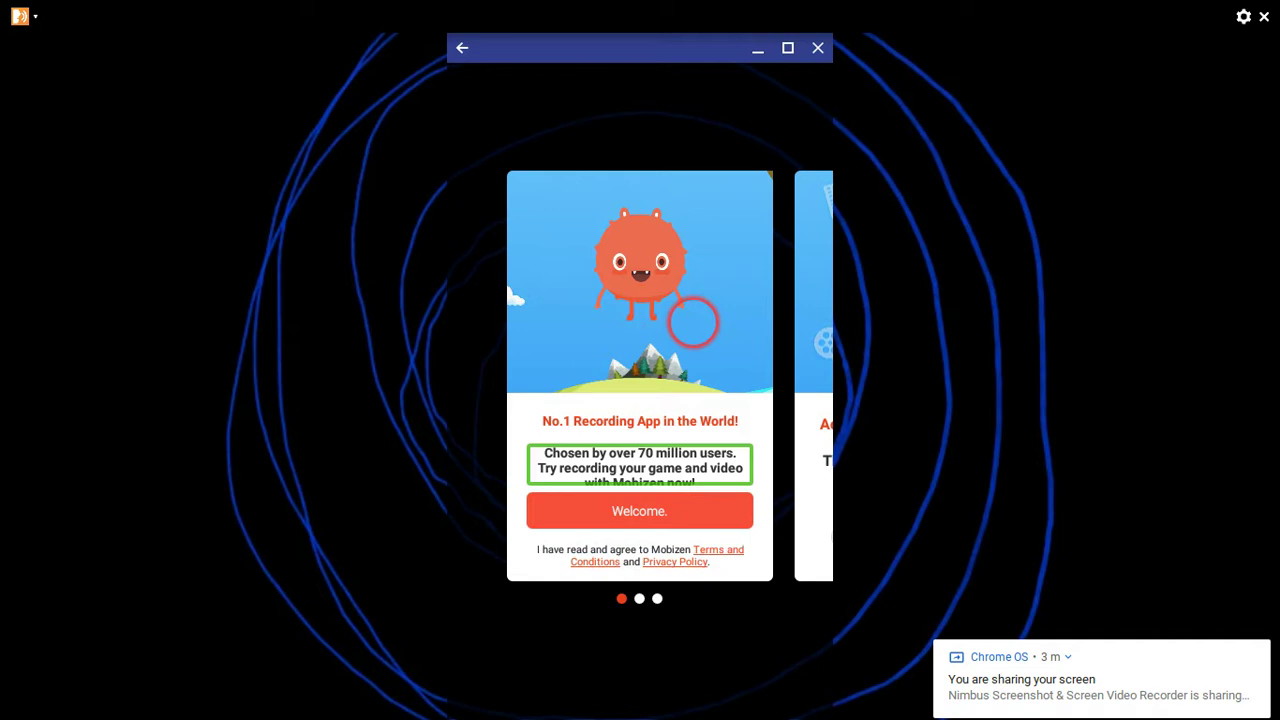
Accept Mobizen's Terms and Conditions and Privacy Policy by choosing Welcome on the introduction card
key("Tab")
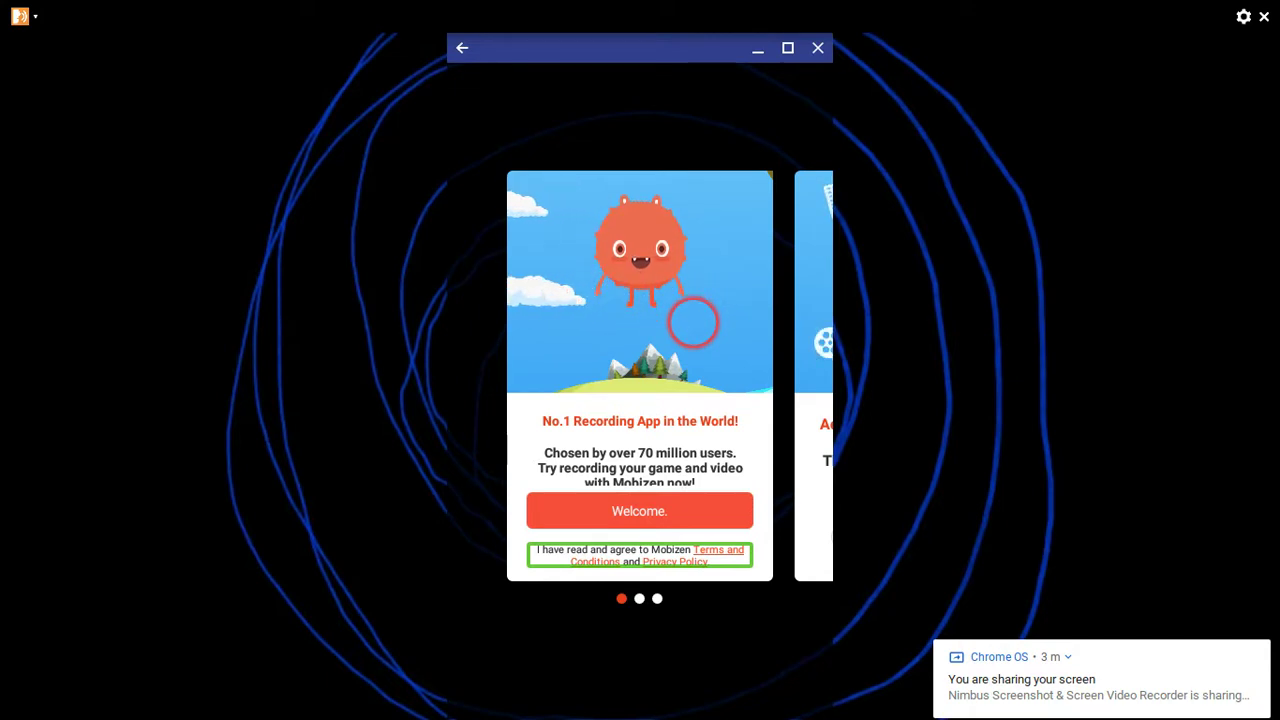
key("Tab")
key("Tab")
key("Tab")
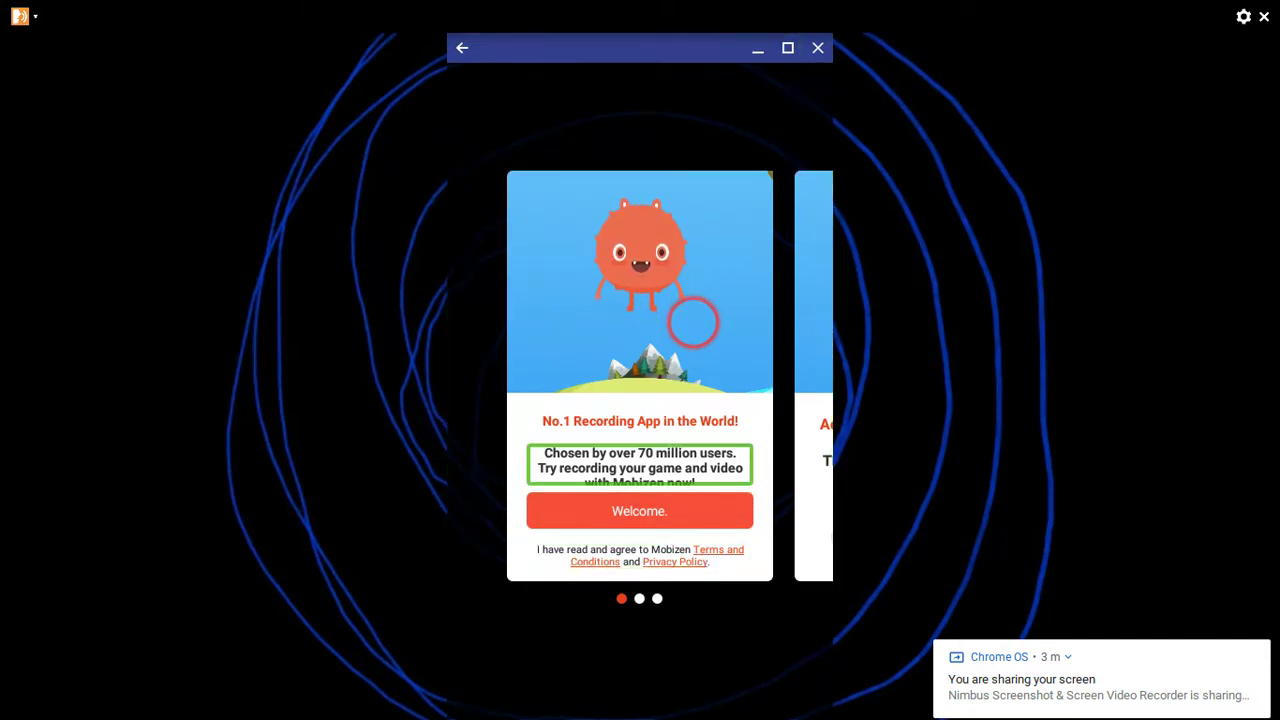
key("Tab")
key("Tab")
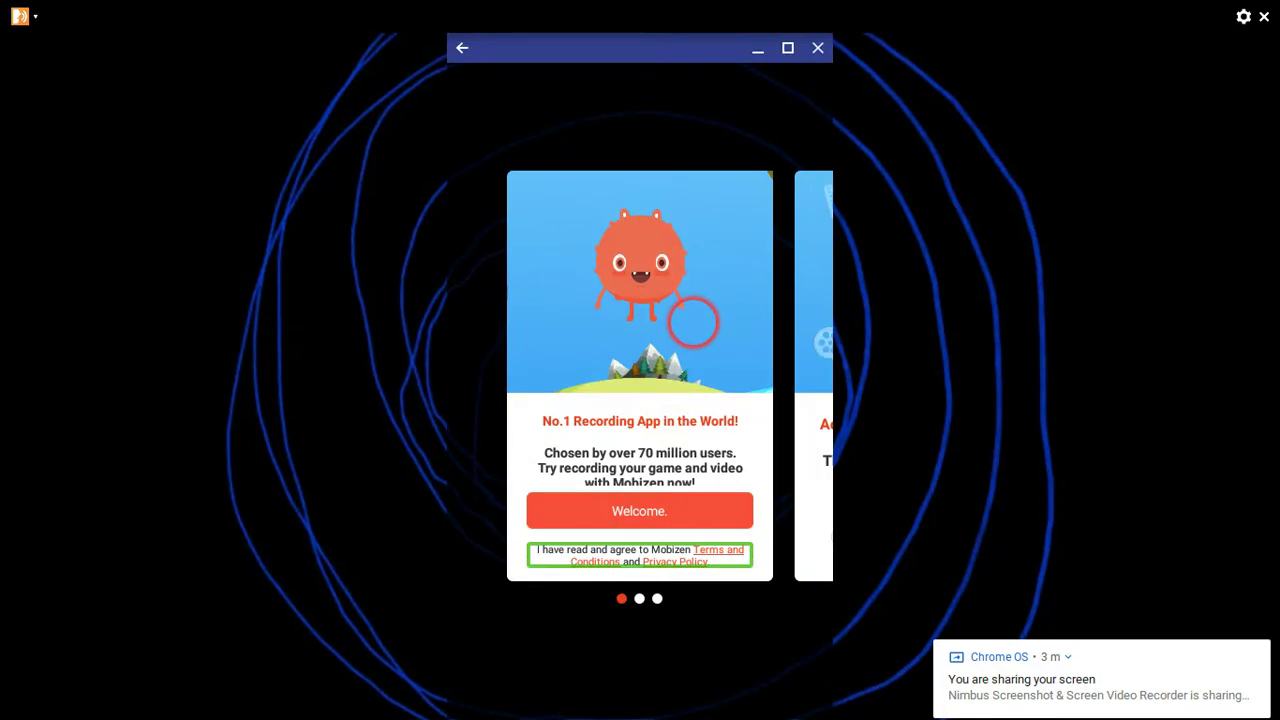
key("shift+Tab")
key("Return")
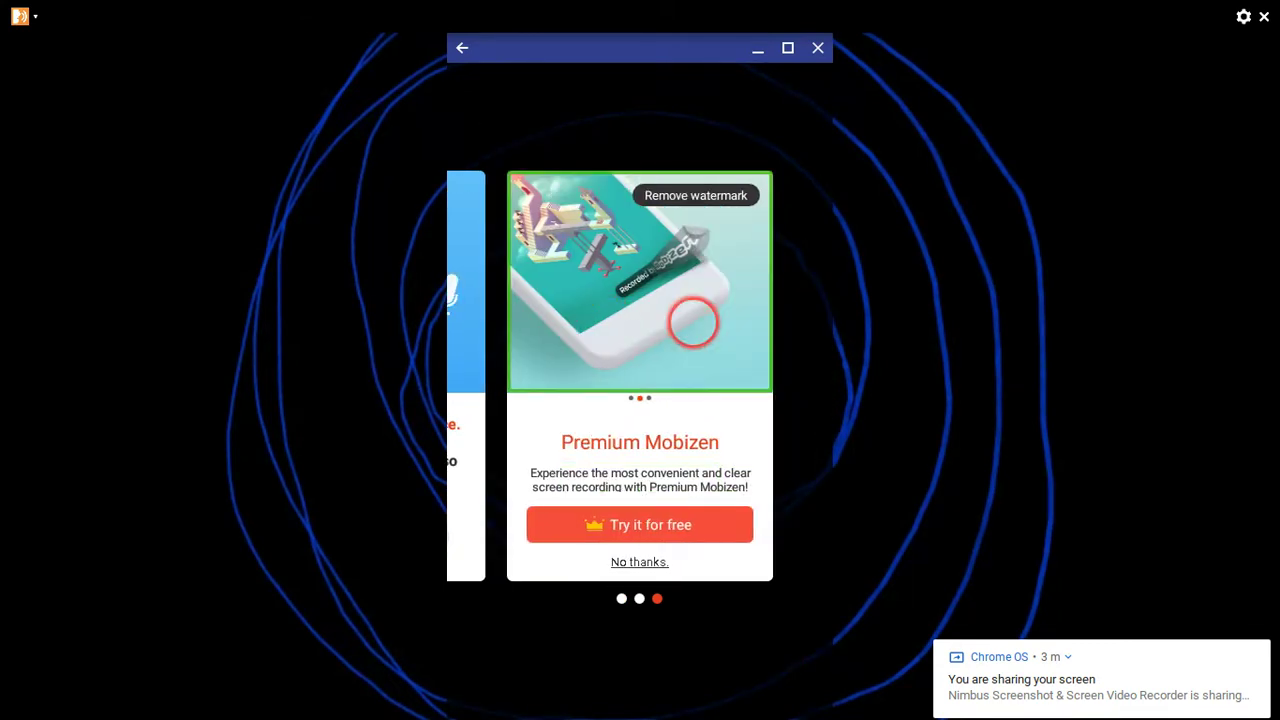
Decline the Premium Mobizen free trial offer with No thanks
key("Tab")
key("Tab")
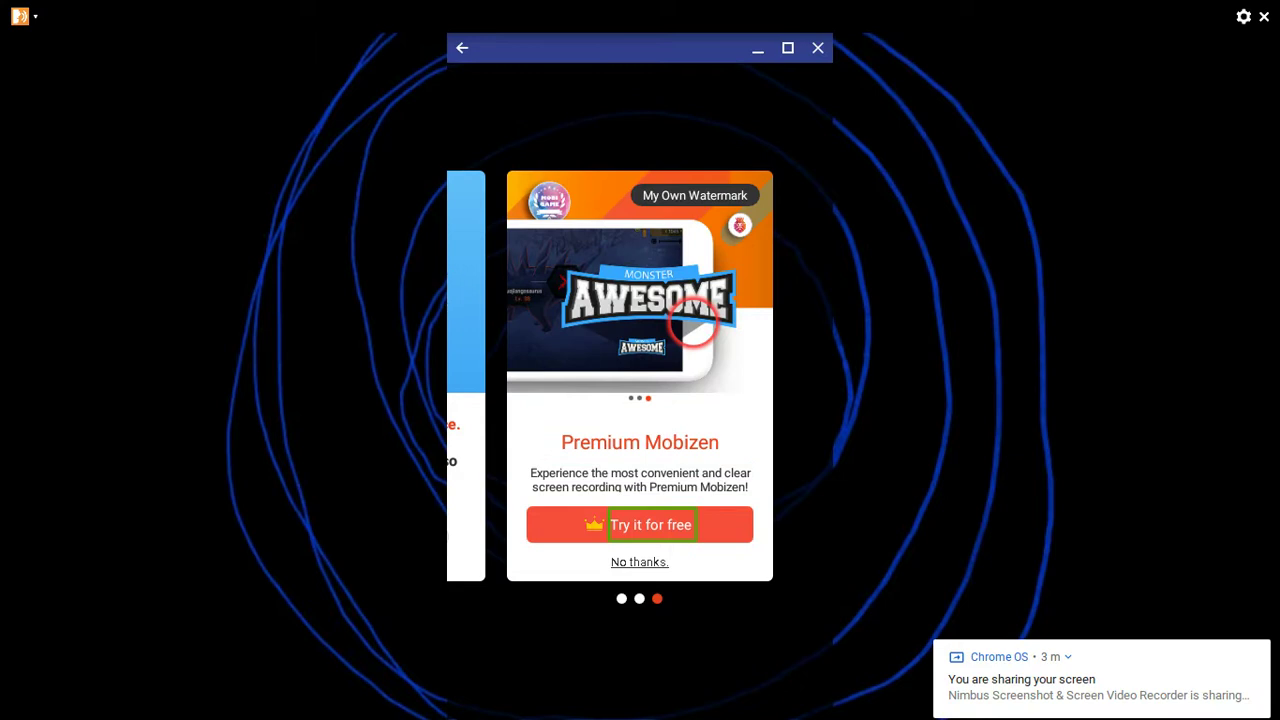
key("Tab")
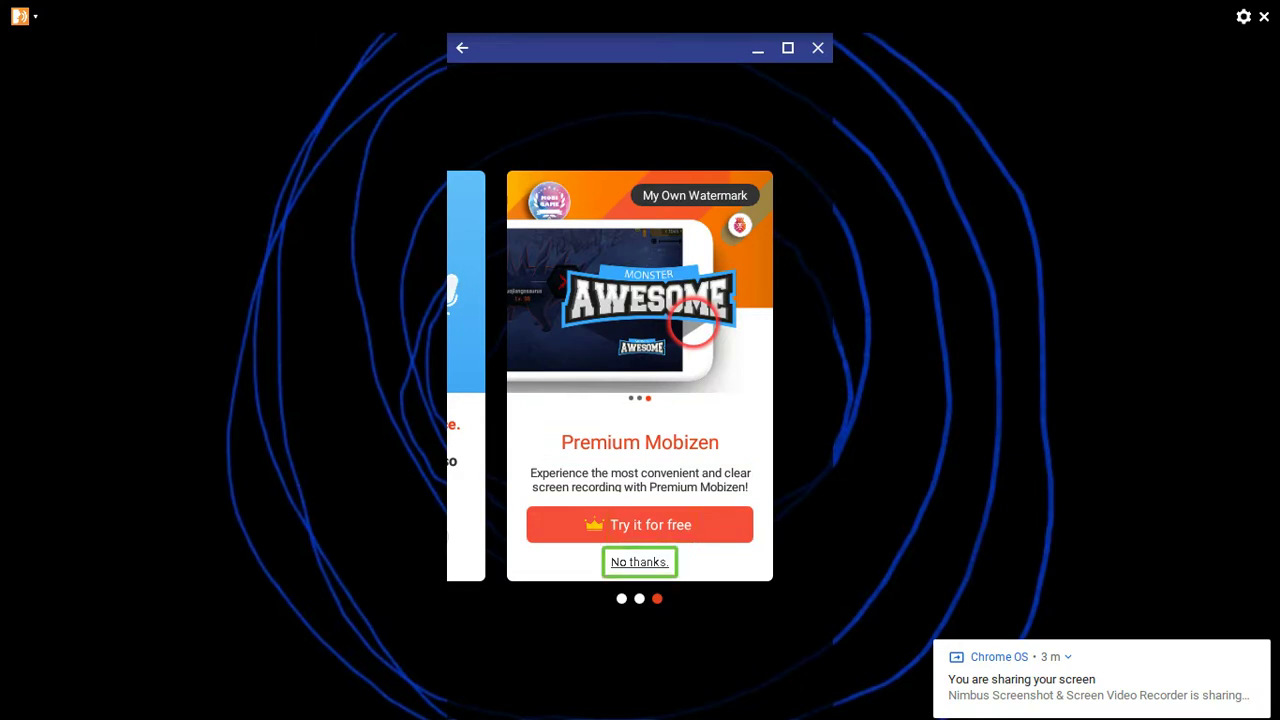
key("Return")
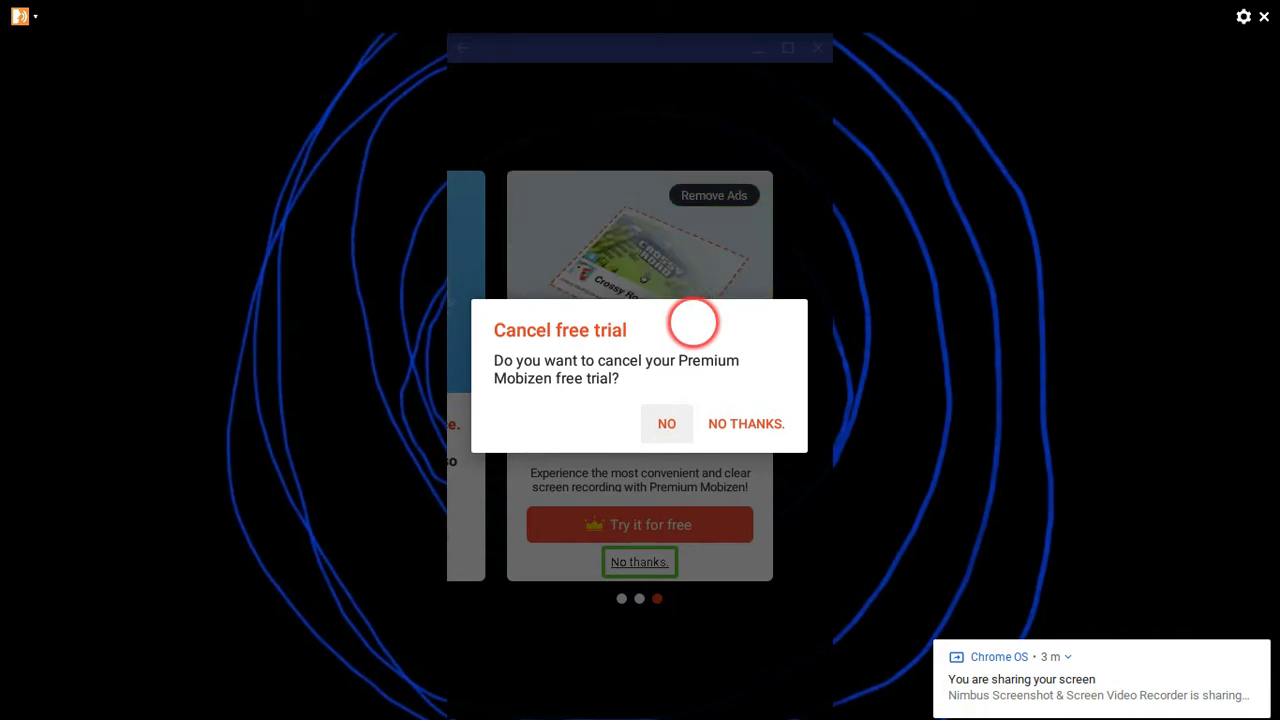
Go through the options in the Cancel free trial dialog and confirm the cancellation with No Thanks
left_click(693, 322)
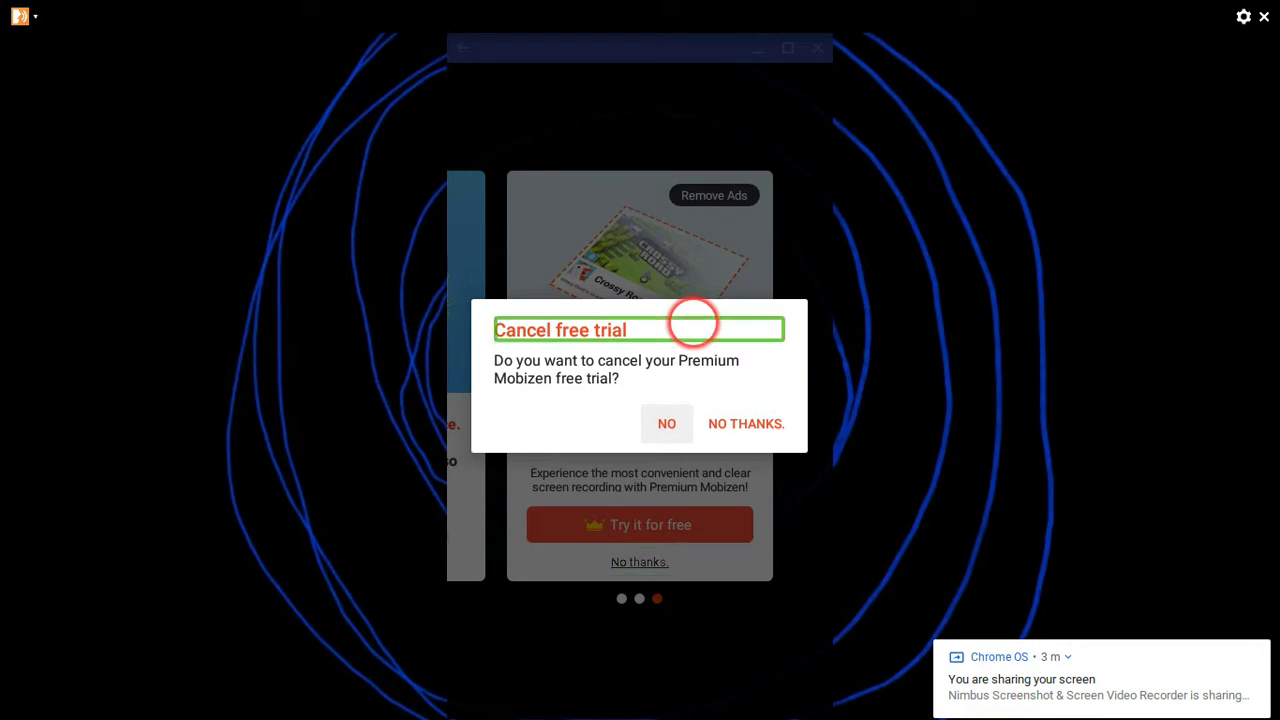
key("search+Right")
key("search+Left")
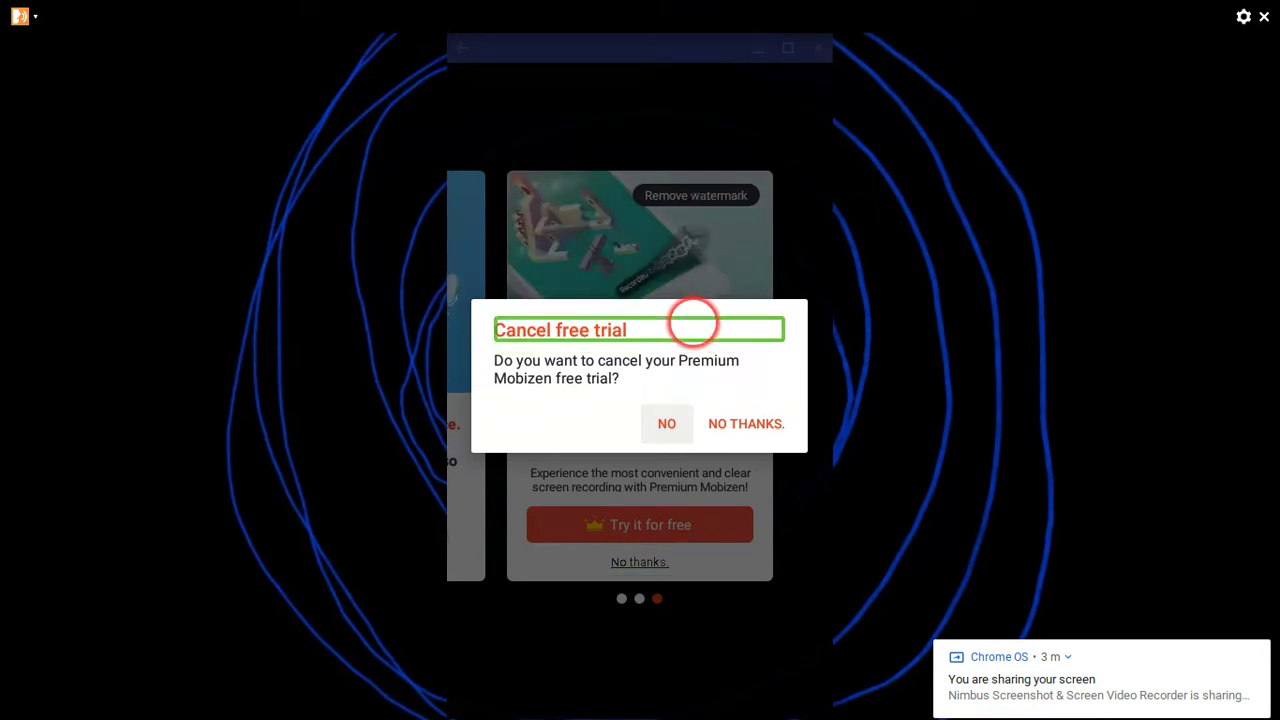
key("search+Right")
key("search+Right")
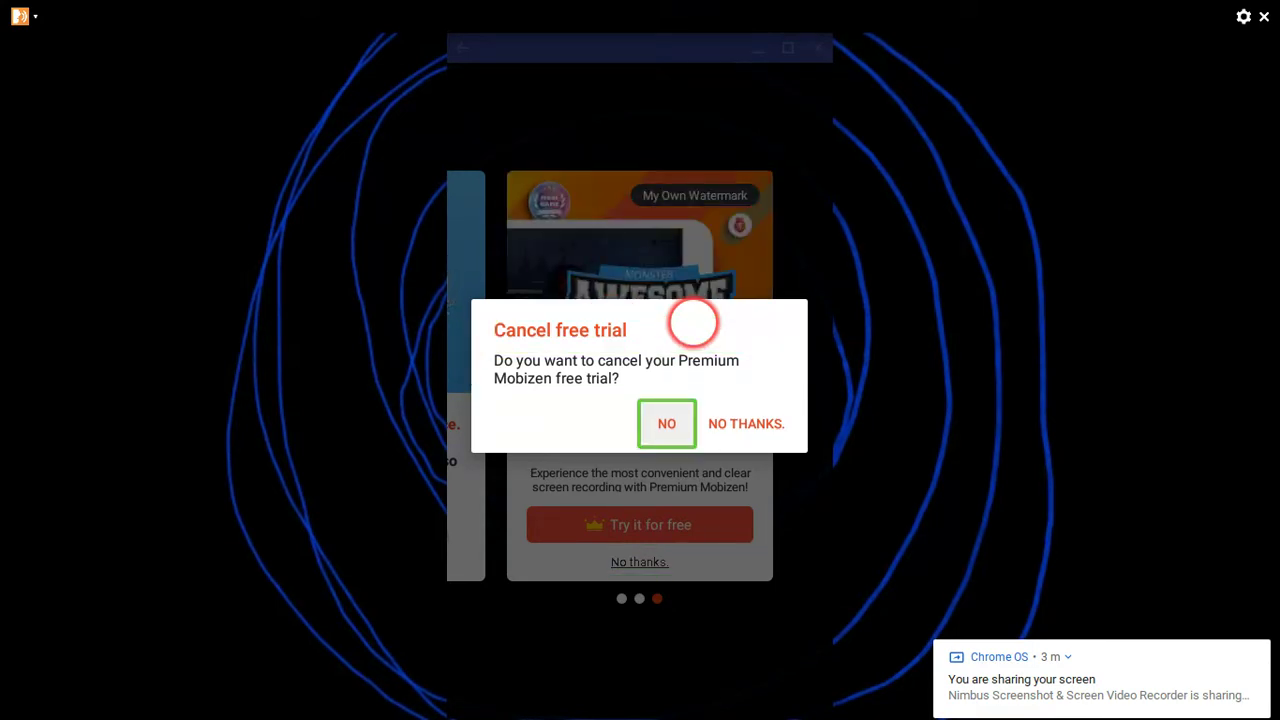
key("search+Right")
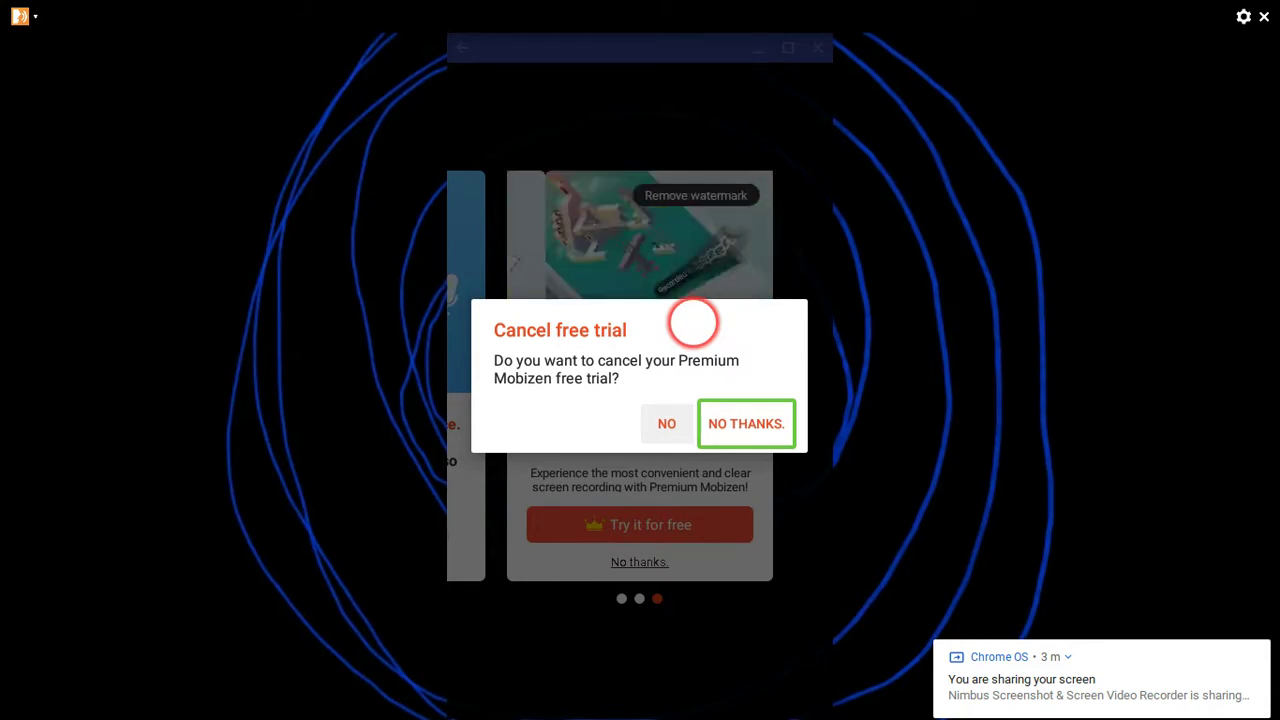
key("shift+Tab")
key("Tab")
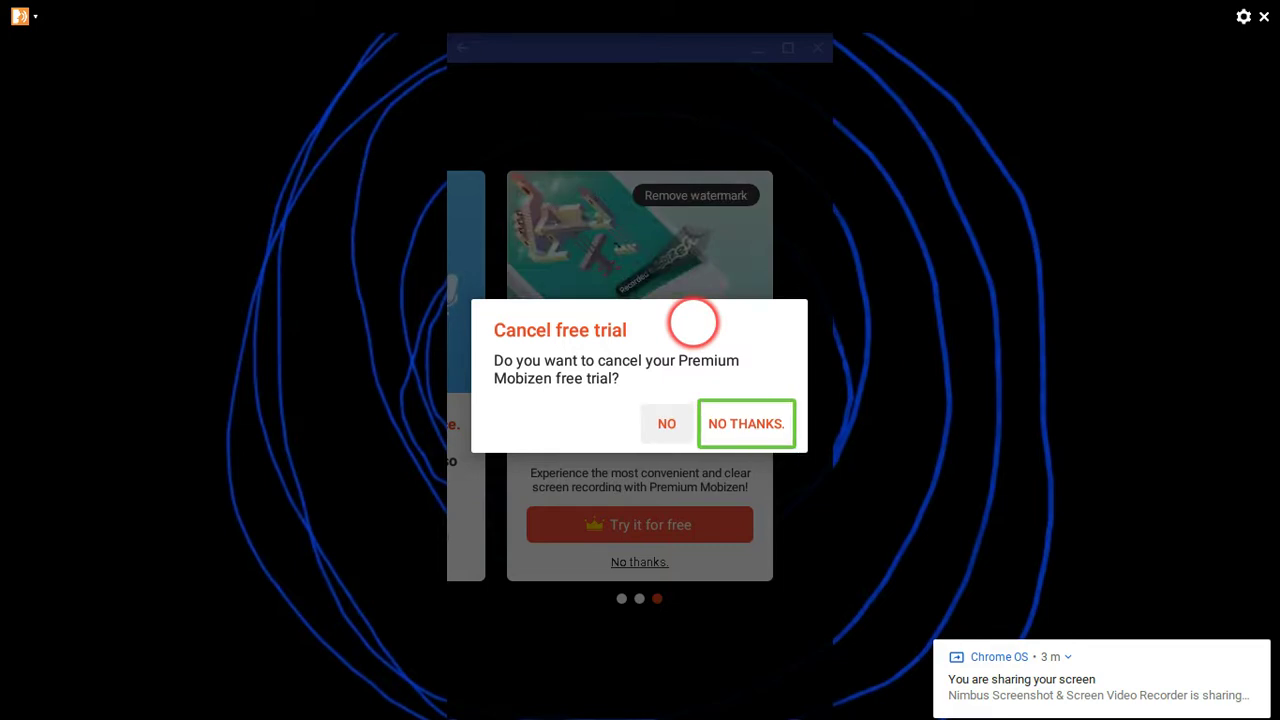
key("Return")
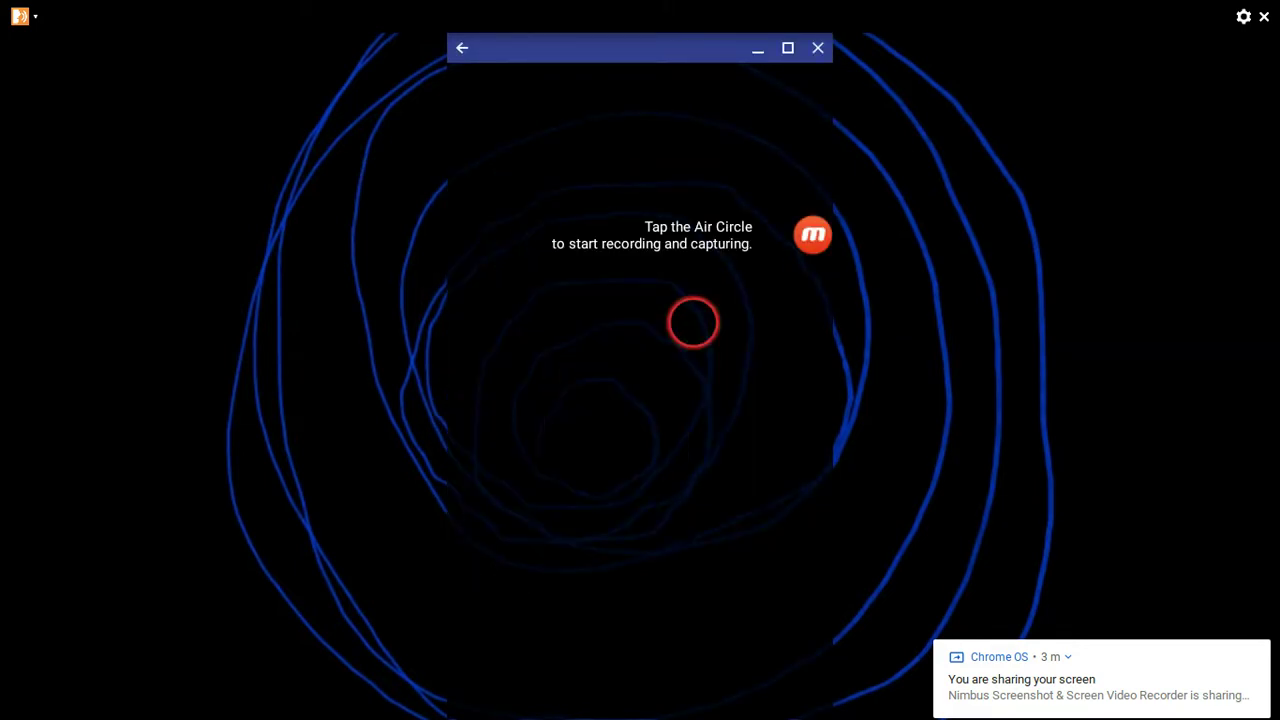
Read the Air Circle hint about starting recording and capturing, and dismiss the Mobizen introduction window
key("Tab")
key("Tab")
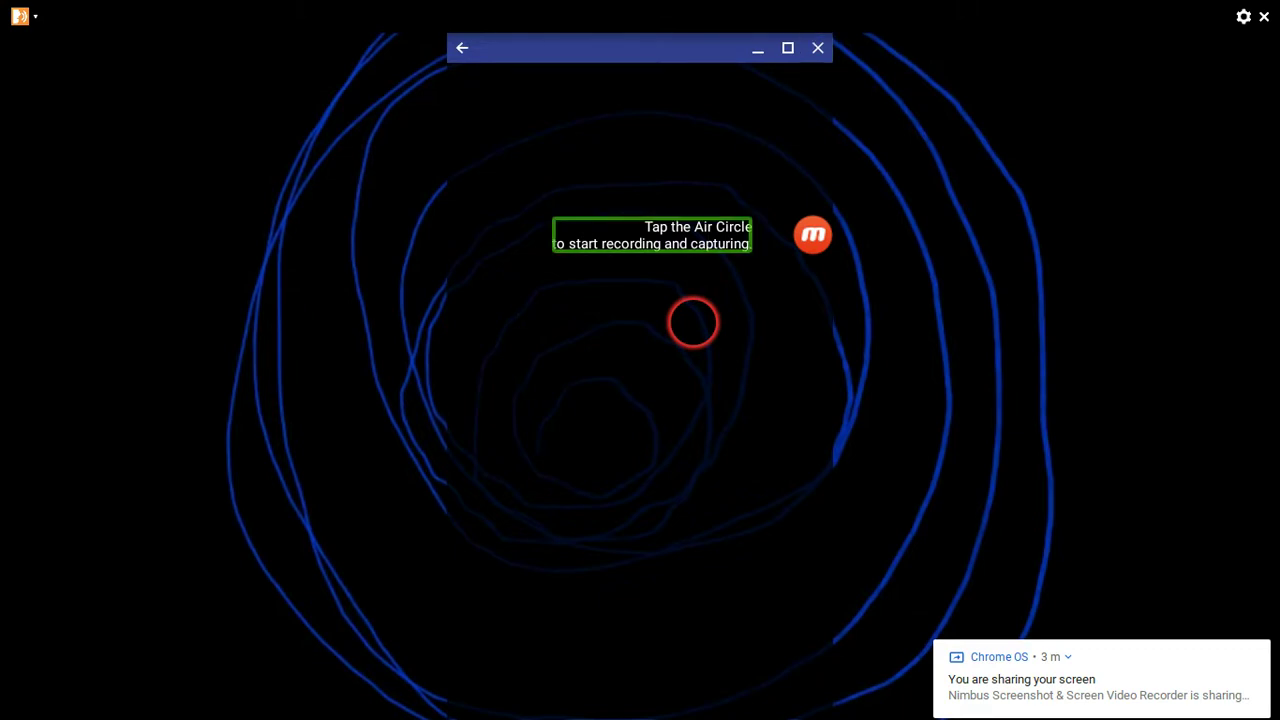
left_click(697, 330)
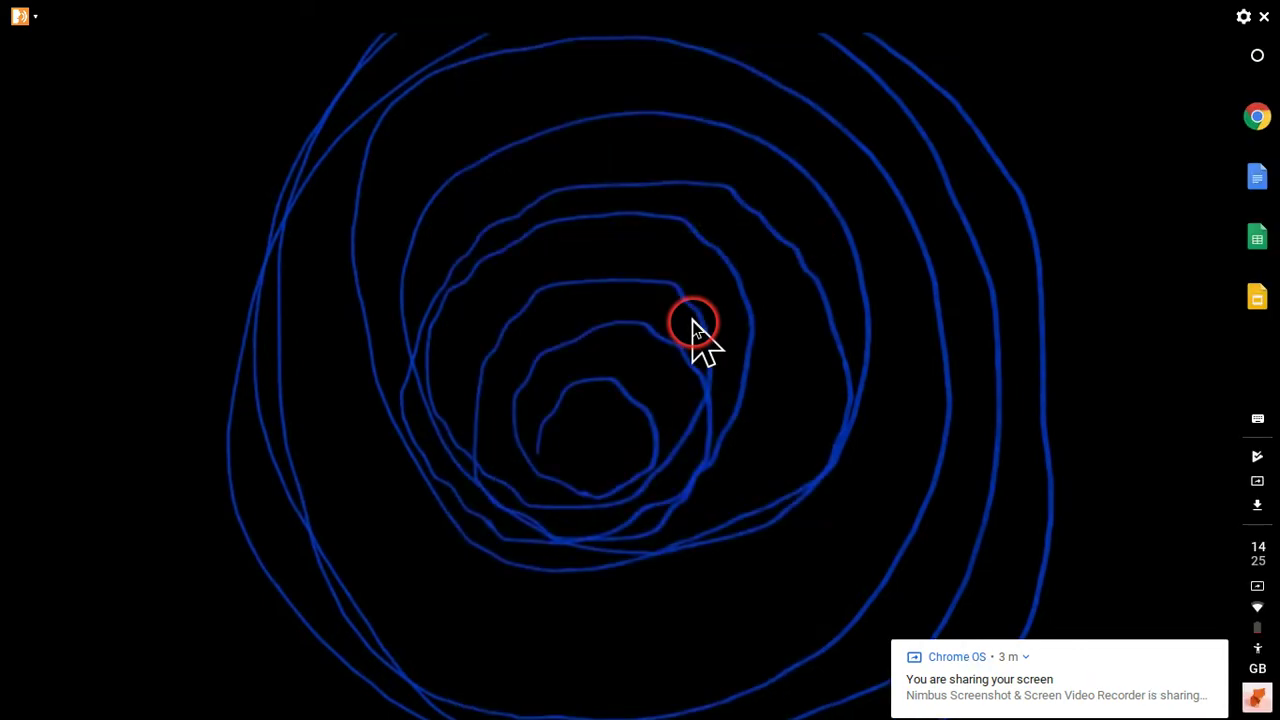
Go through and clear all pending notifications, and check the notification area again
key("alt+shift+n")
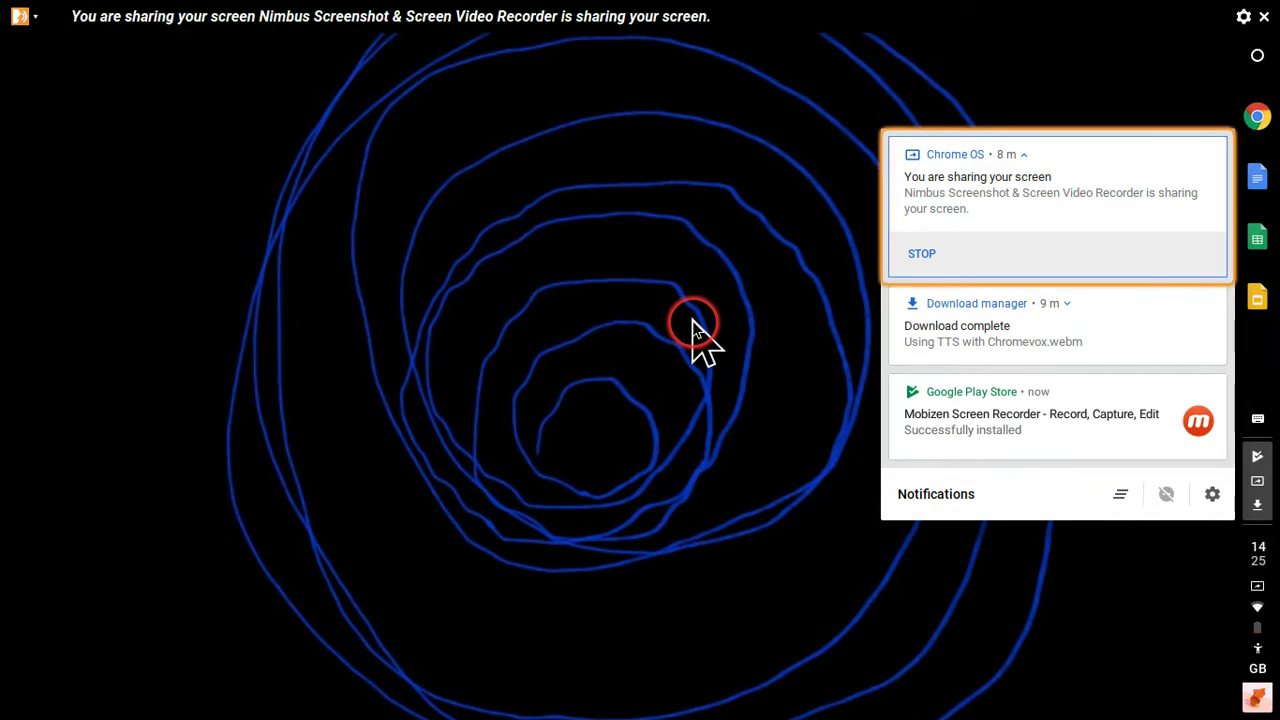
key("Tab")
key("Tab")
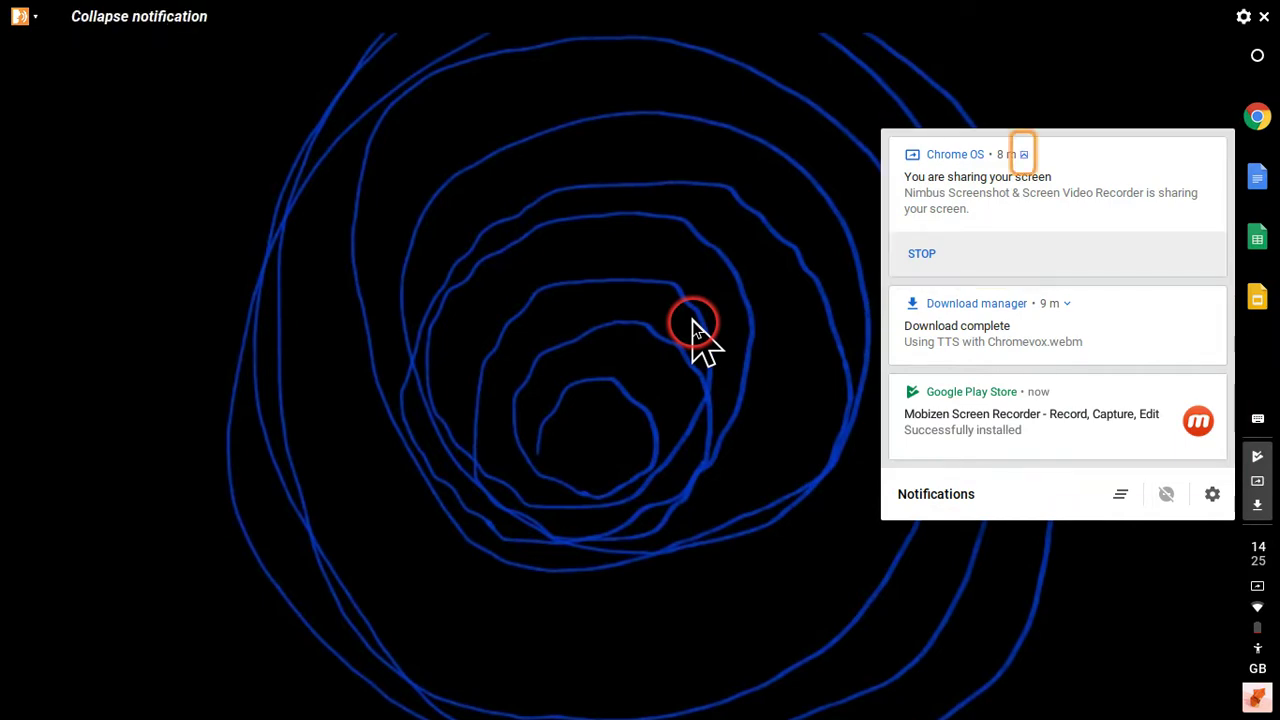
key("Tab")
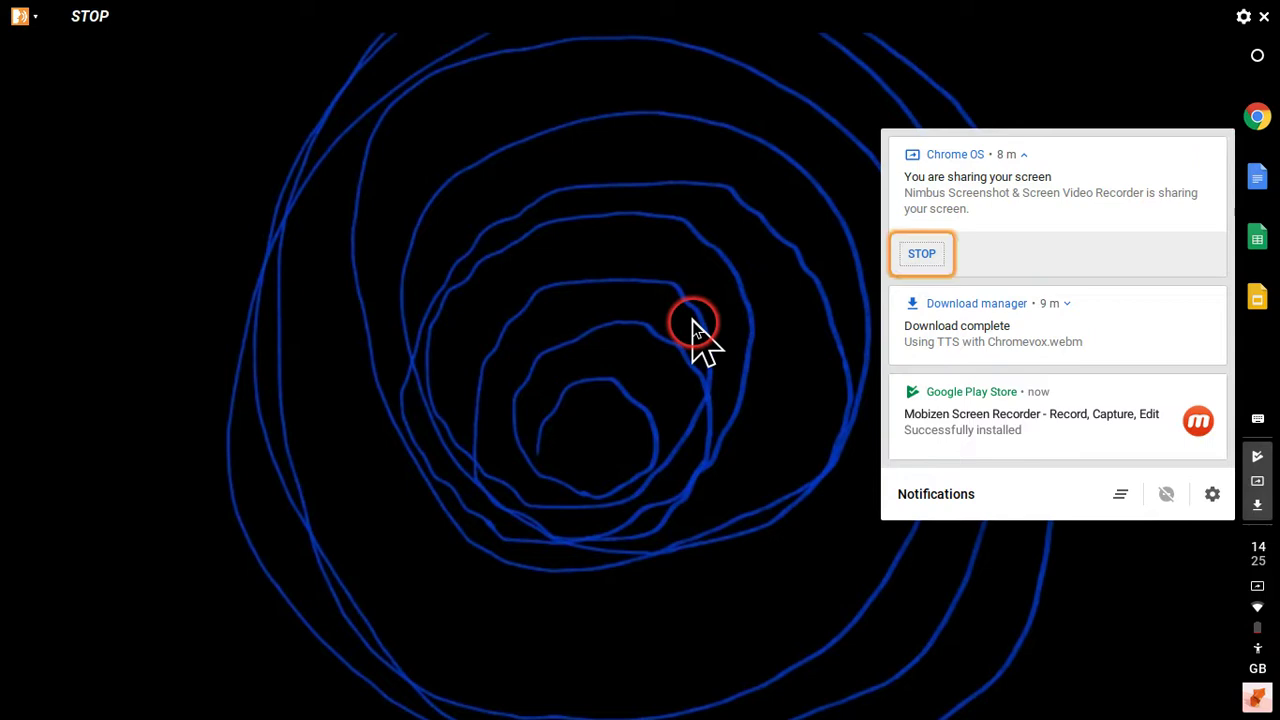
key("Tab")
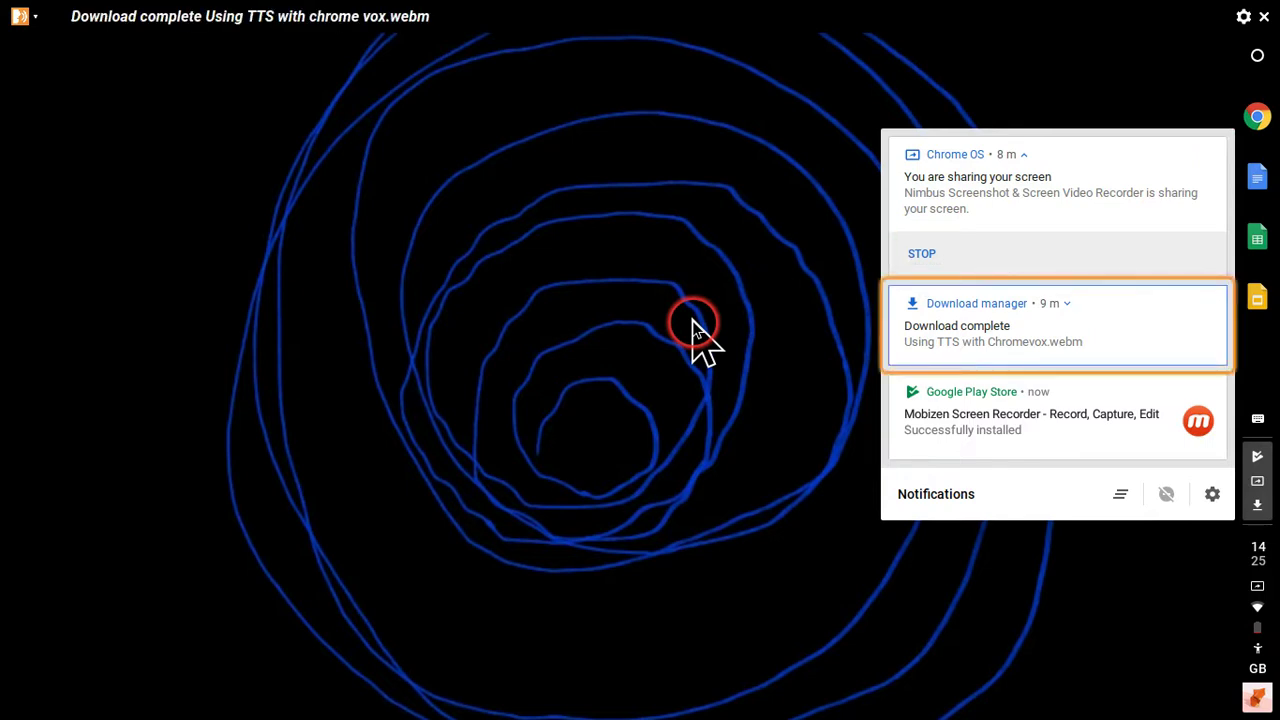
key("Tab")
key("Tab")
key("Tab")
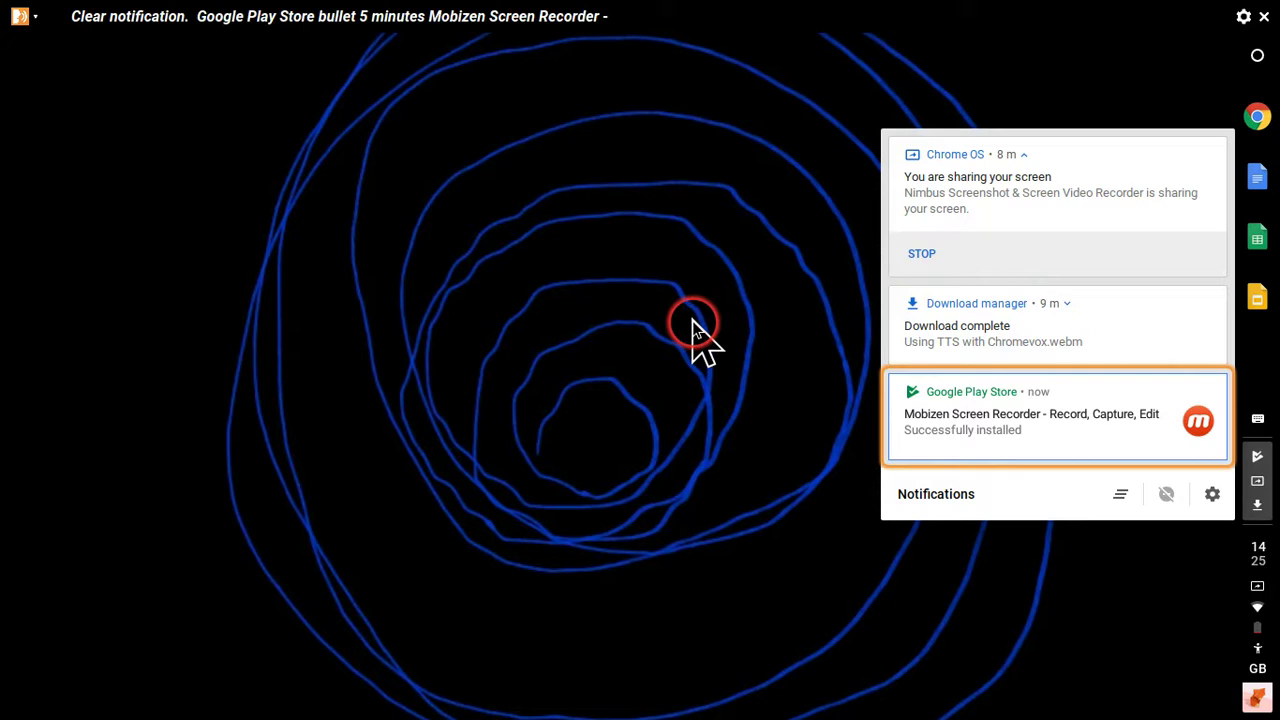
key("Tab")
key("Tab")
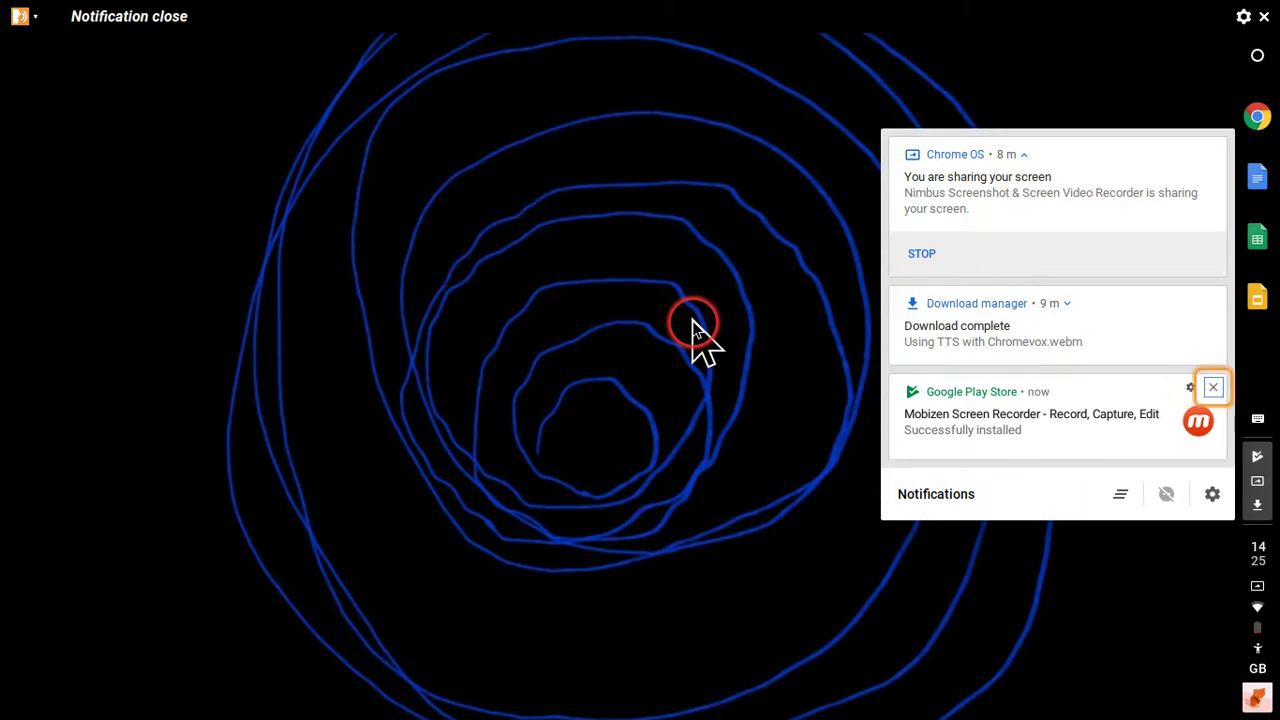
key("Tab")
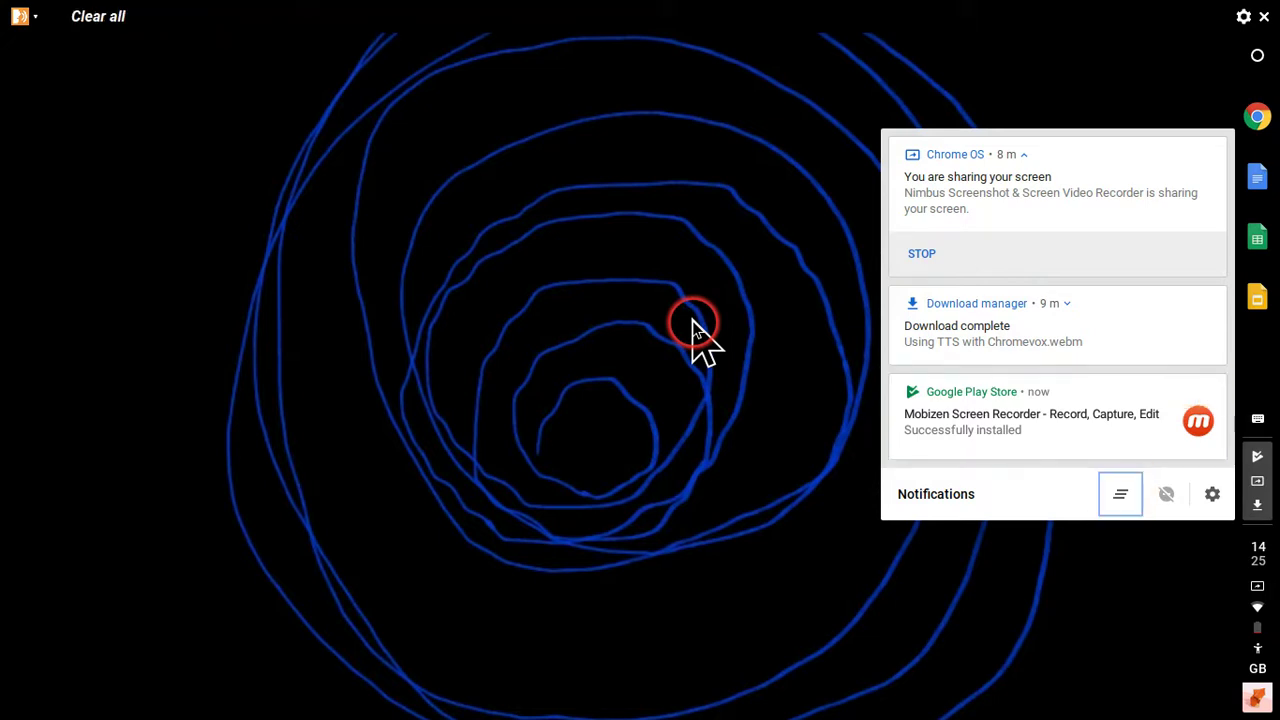
key("Return")
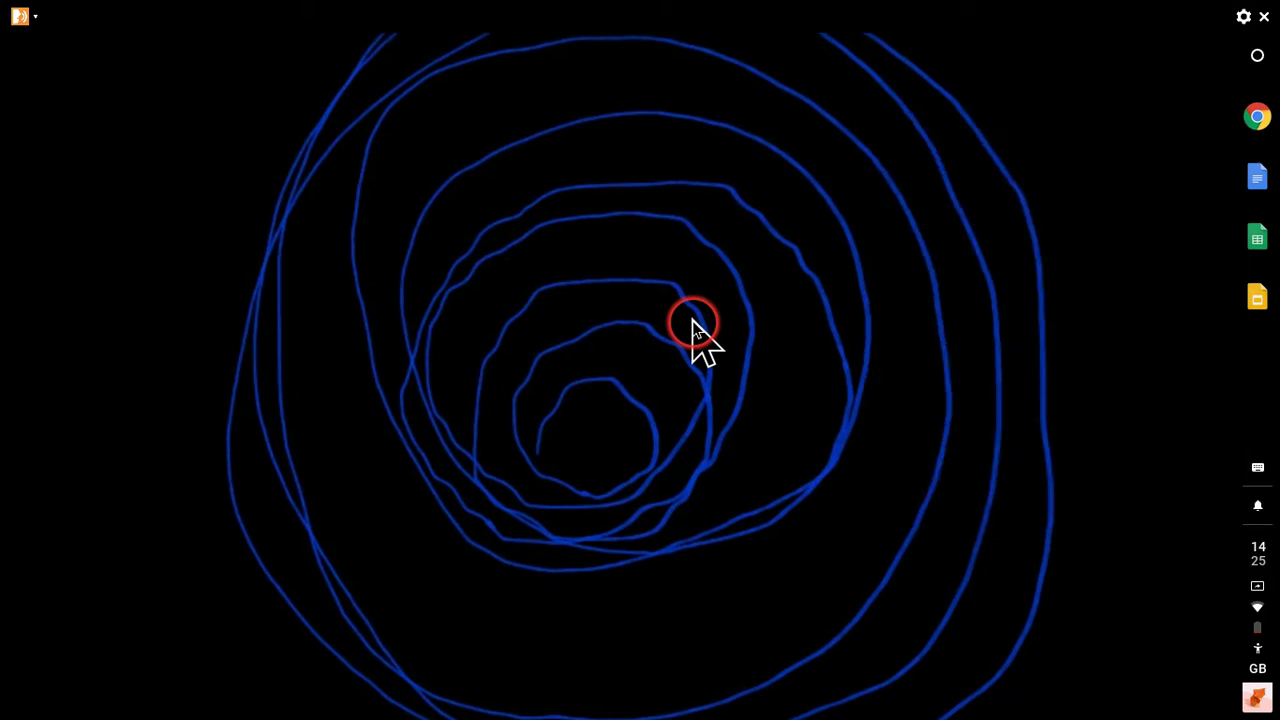
key("alt+shift+n")
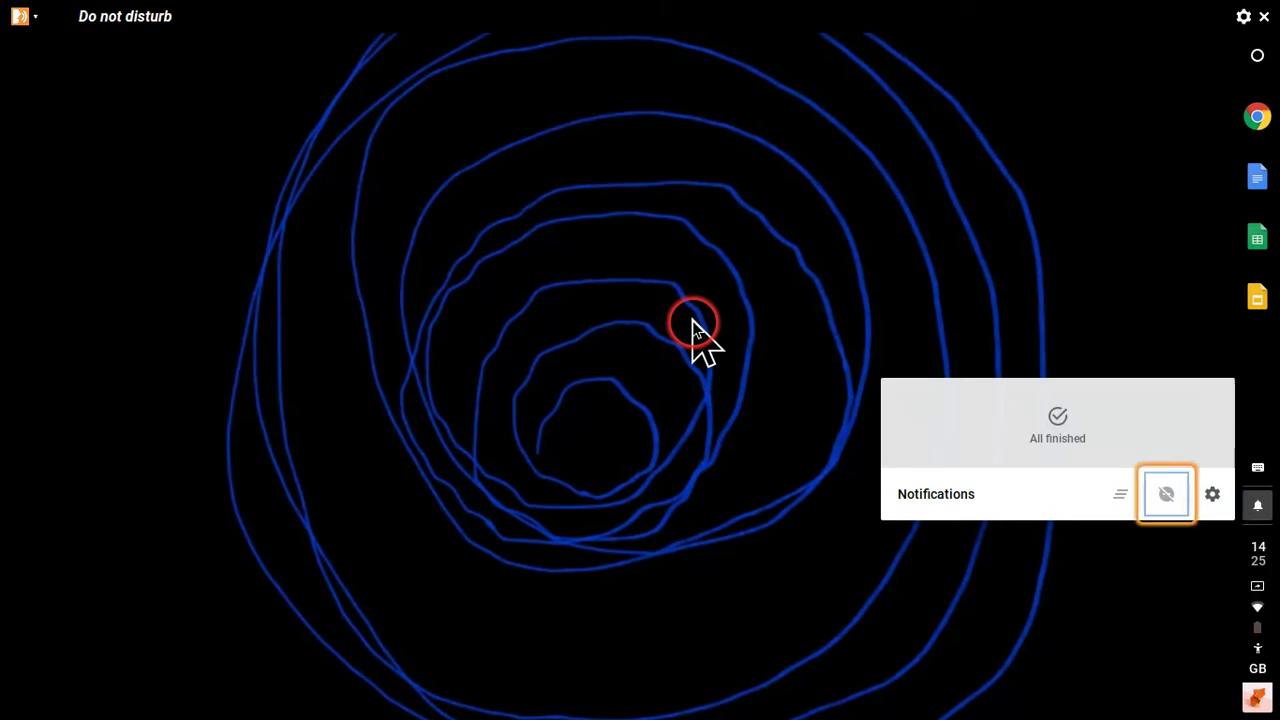
key("Escape")
Launch Mobizen from the app launcher and close its window
key("alt+shift+l")
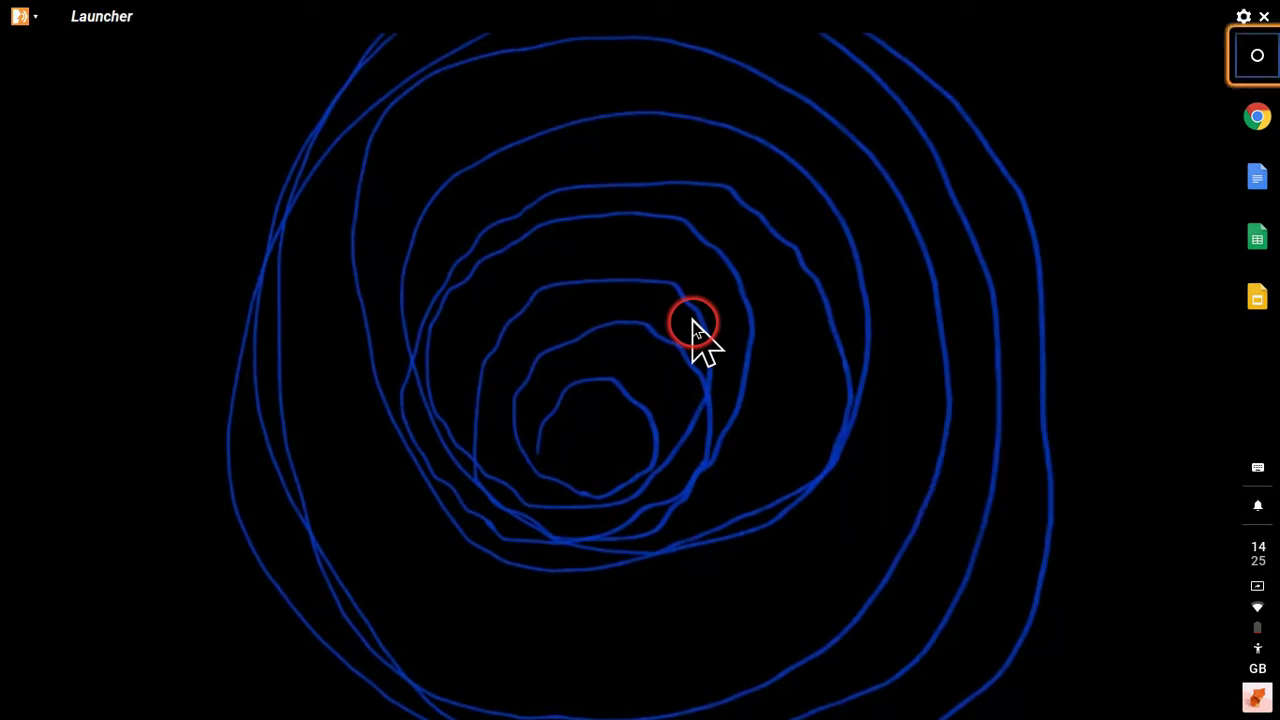
key("Return")
key("Tab")
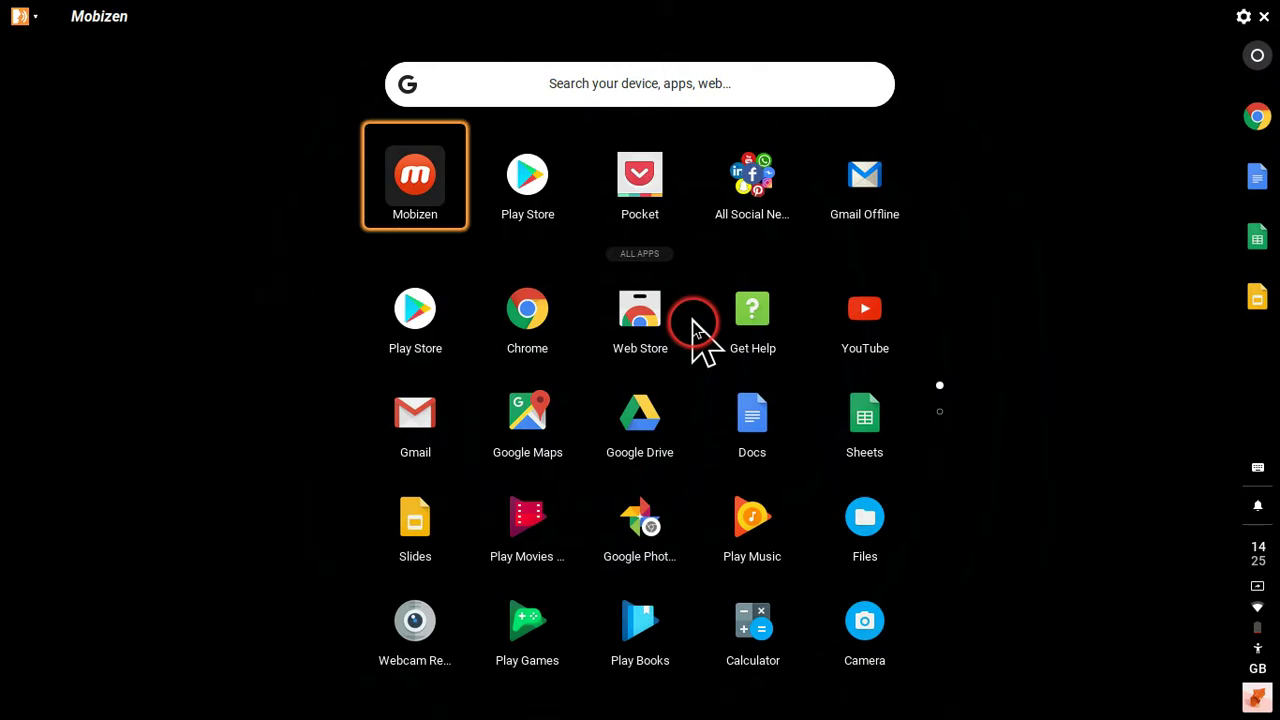
key("Return")
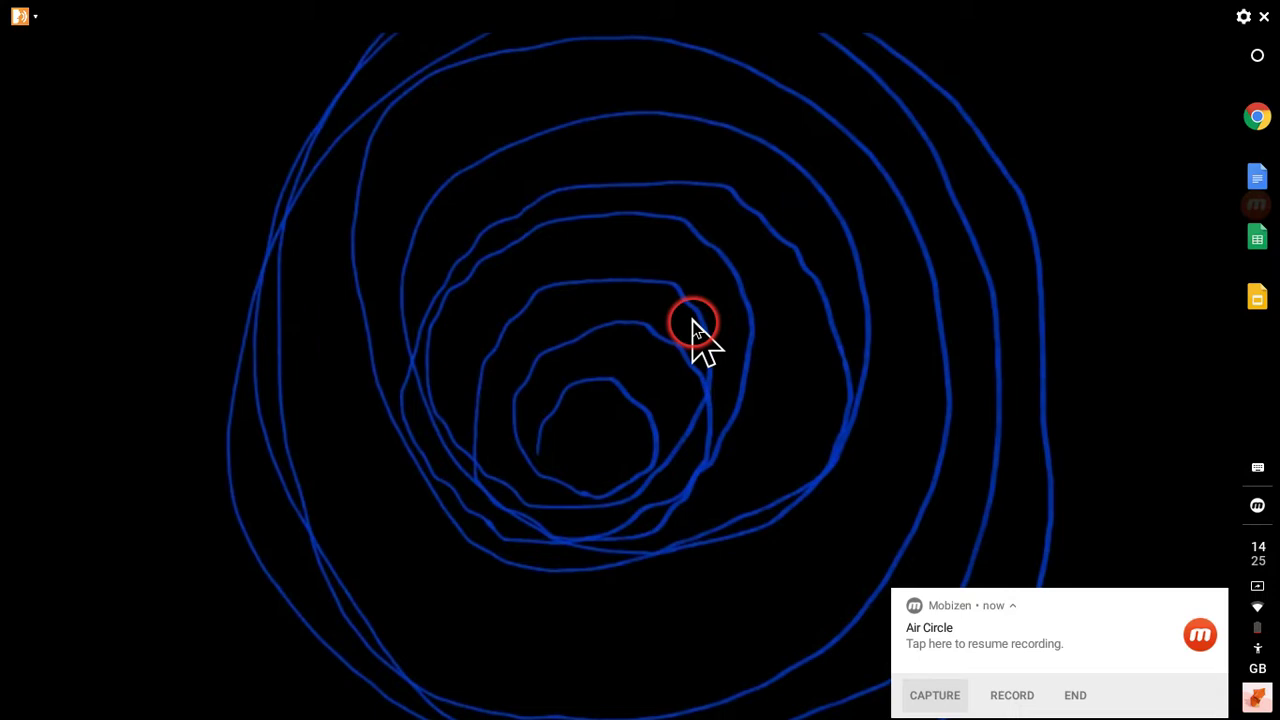
key("ctrl+w")
Go through Mobizen's Air Circle notification and start a screen recording from it
key("alt+shift+n")
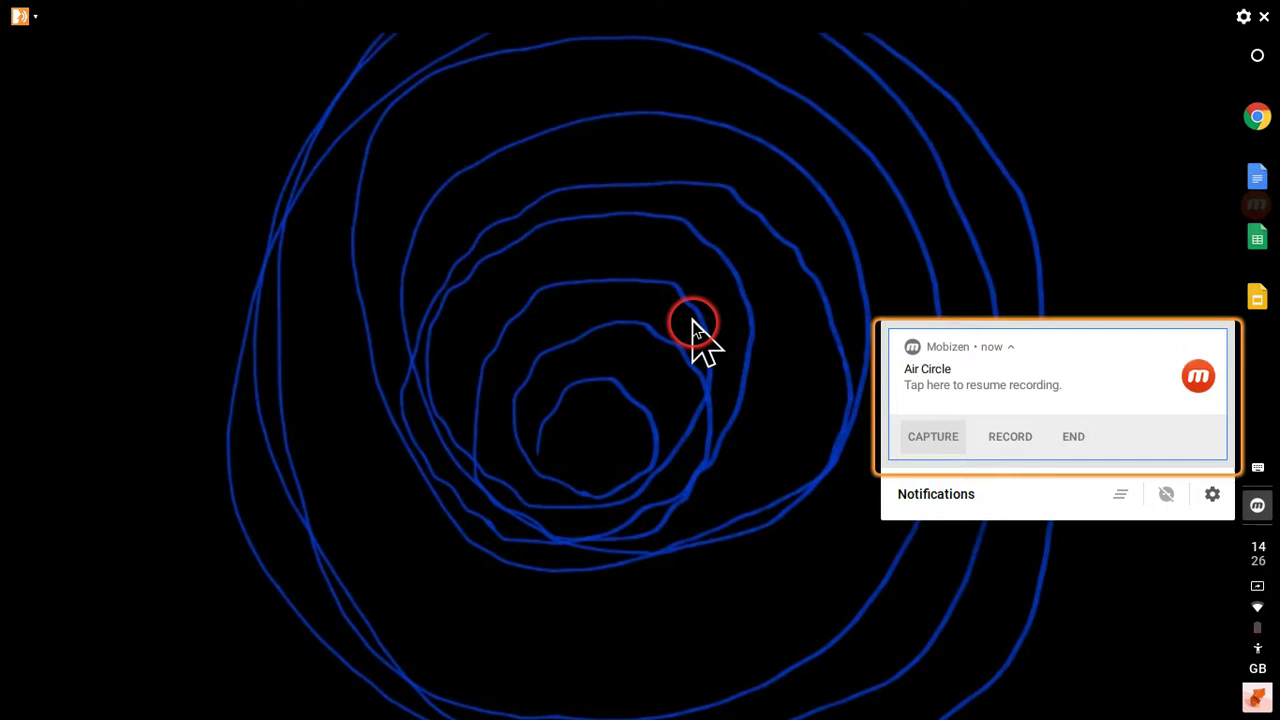
key("Tab")
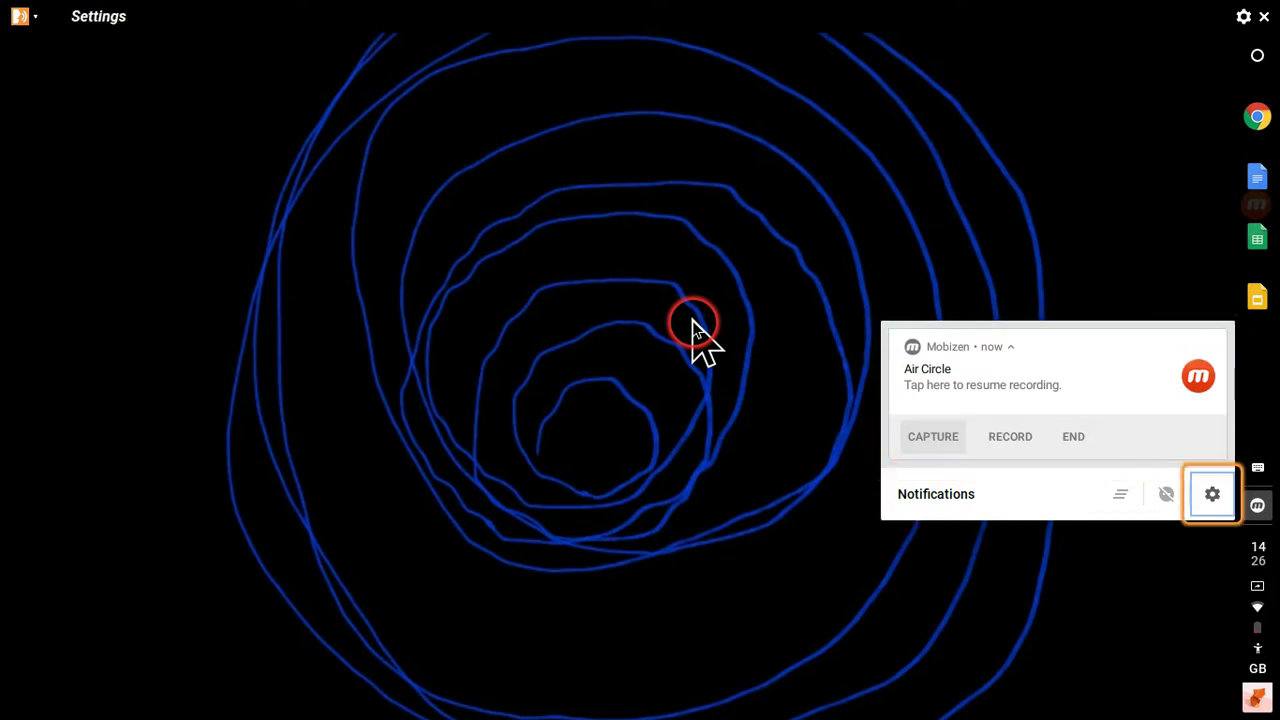
key("shift+Tab")
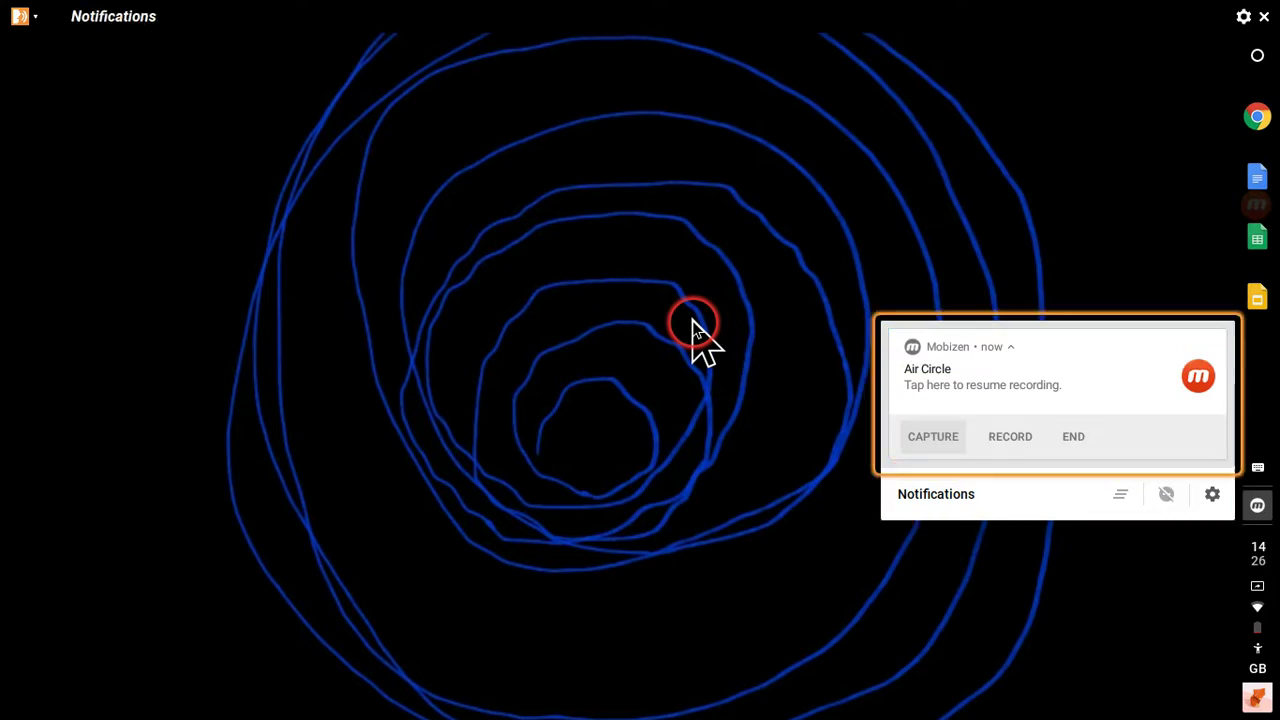
key("super+Right")
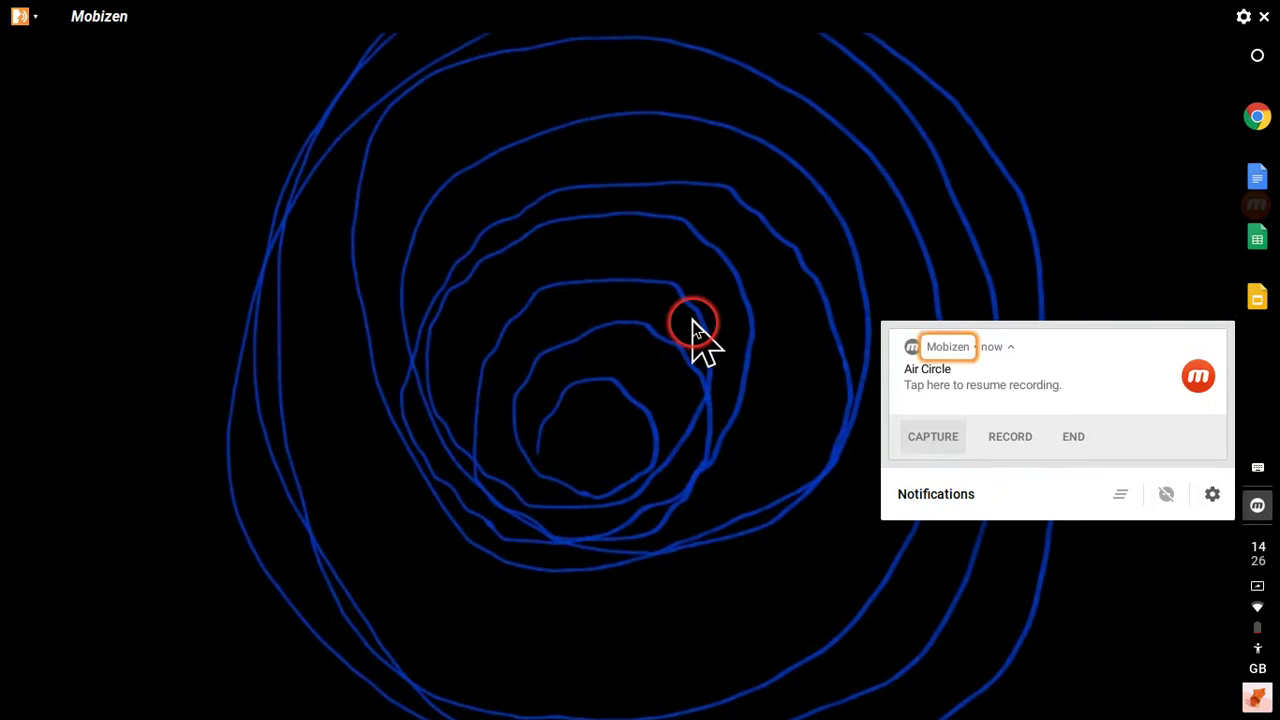
key("super+Right")
key("super+Right")
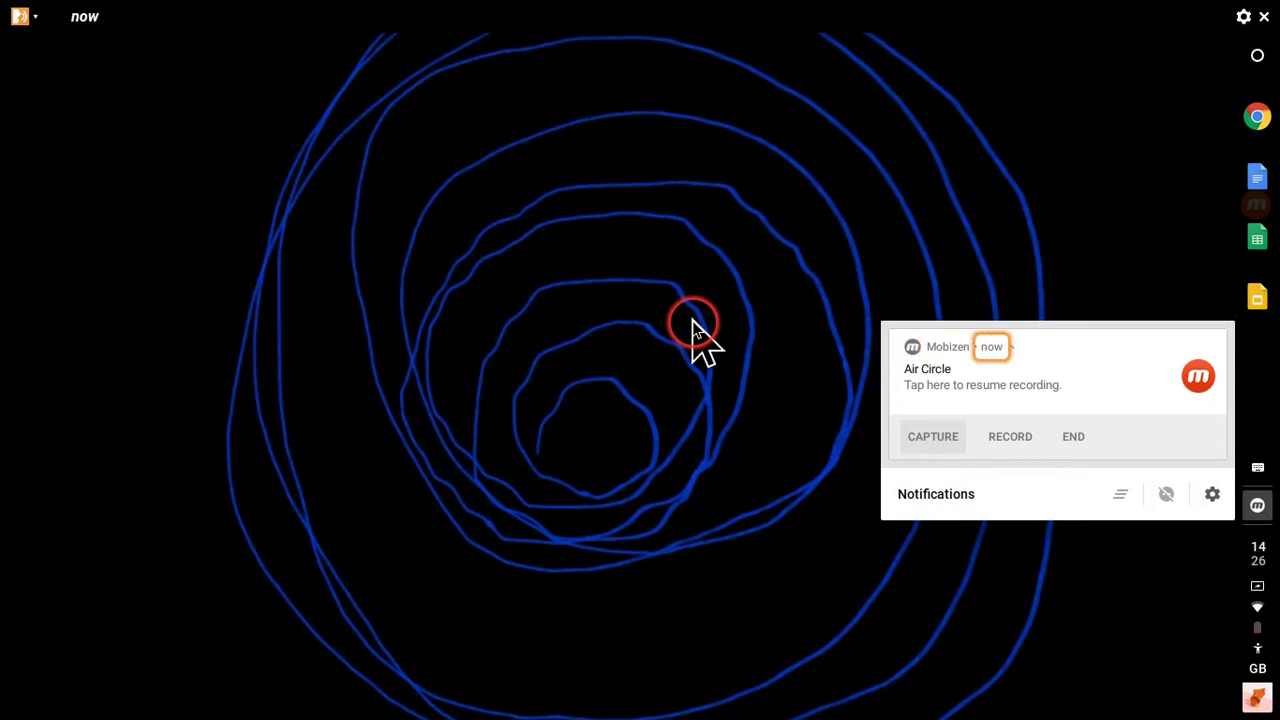
key("Tab")
key("Tab")
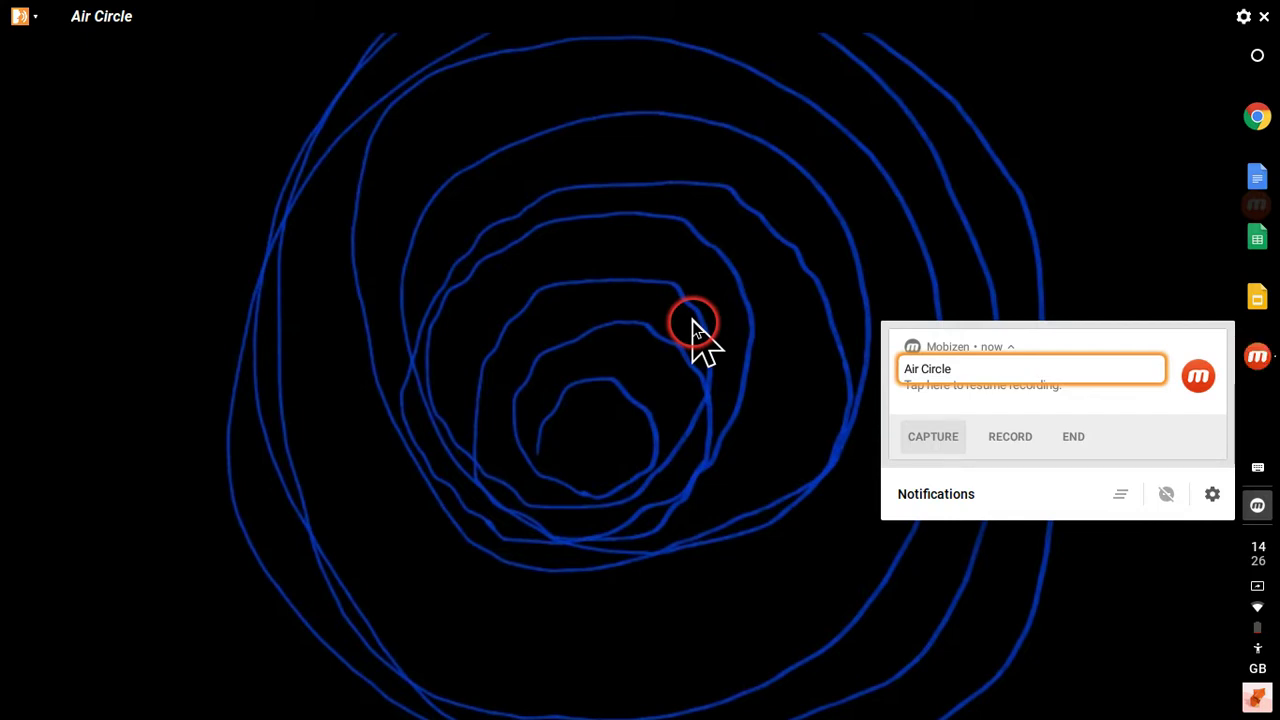
key("Return")
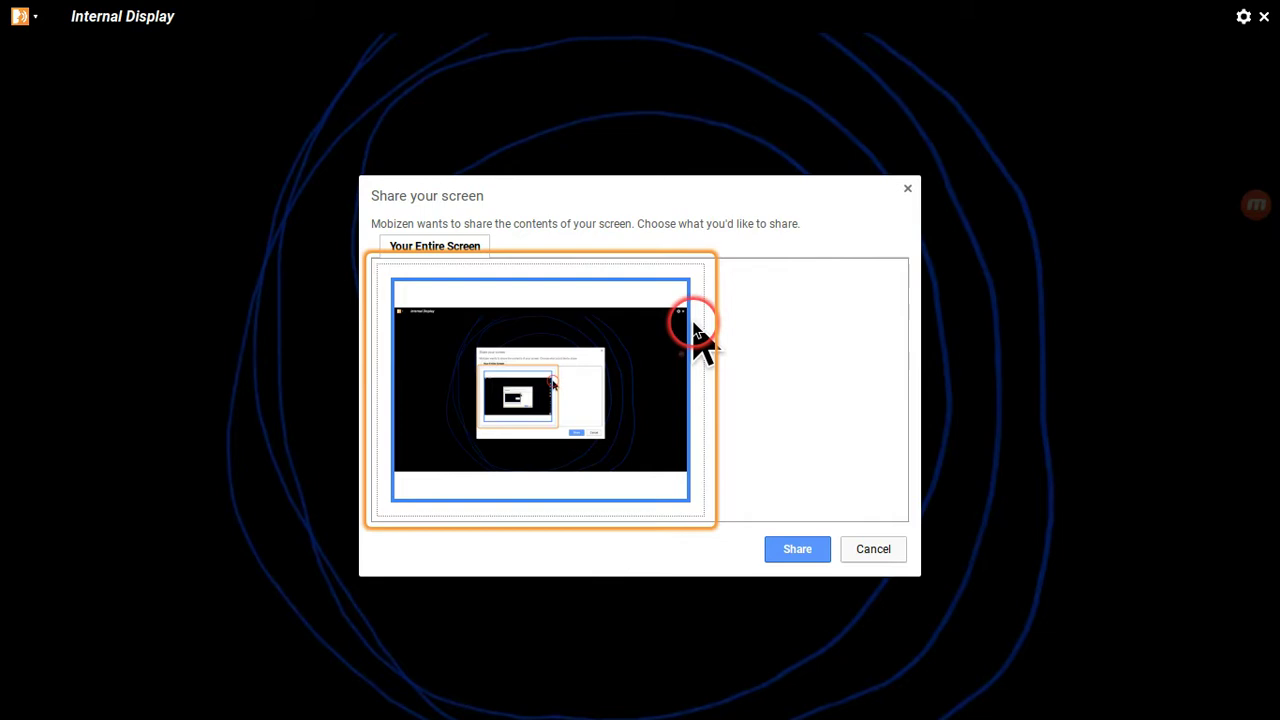
Review the Share your screen dialog and share the entire internal display with Mobizen
key("Tab")
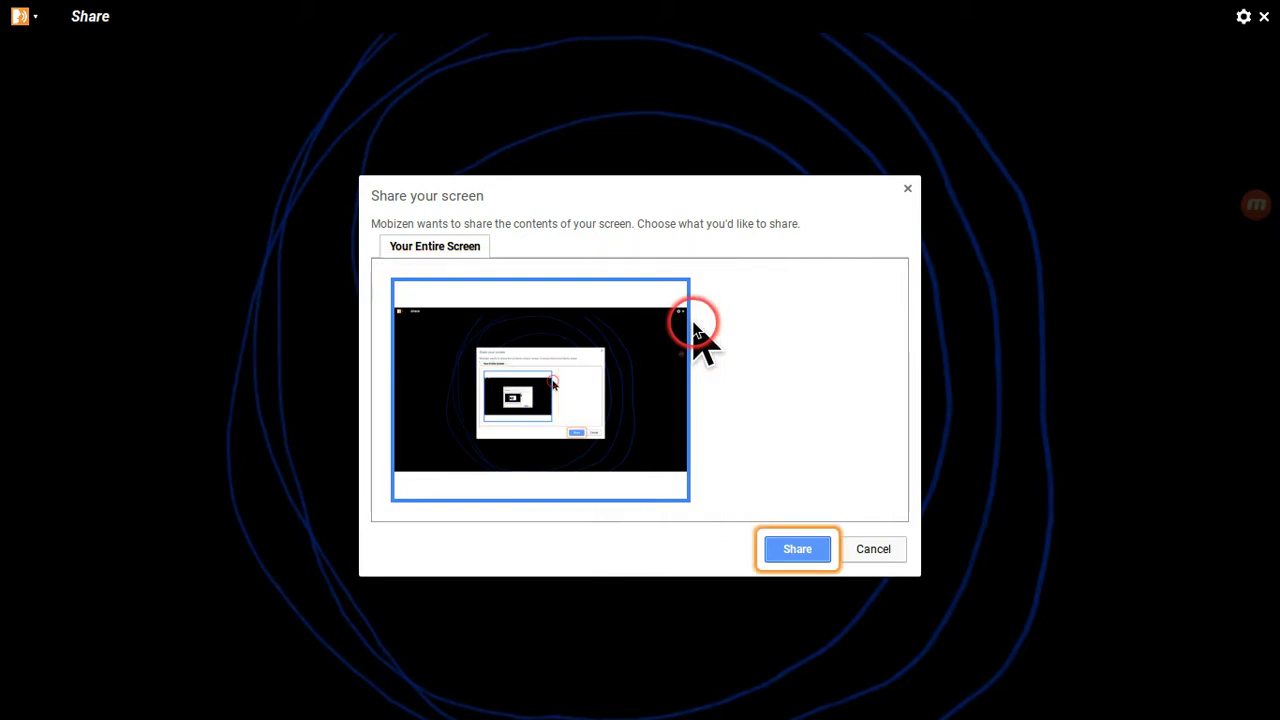
key("shift+Tab")
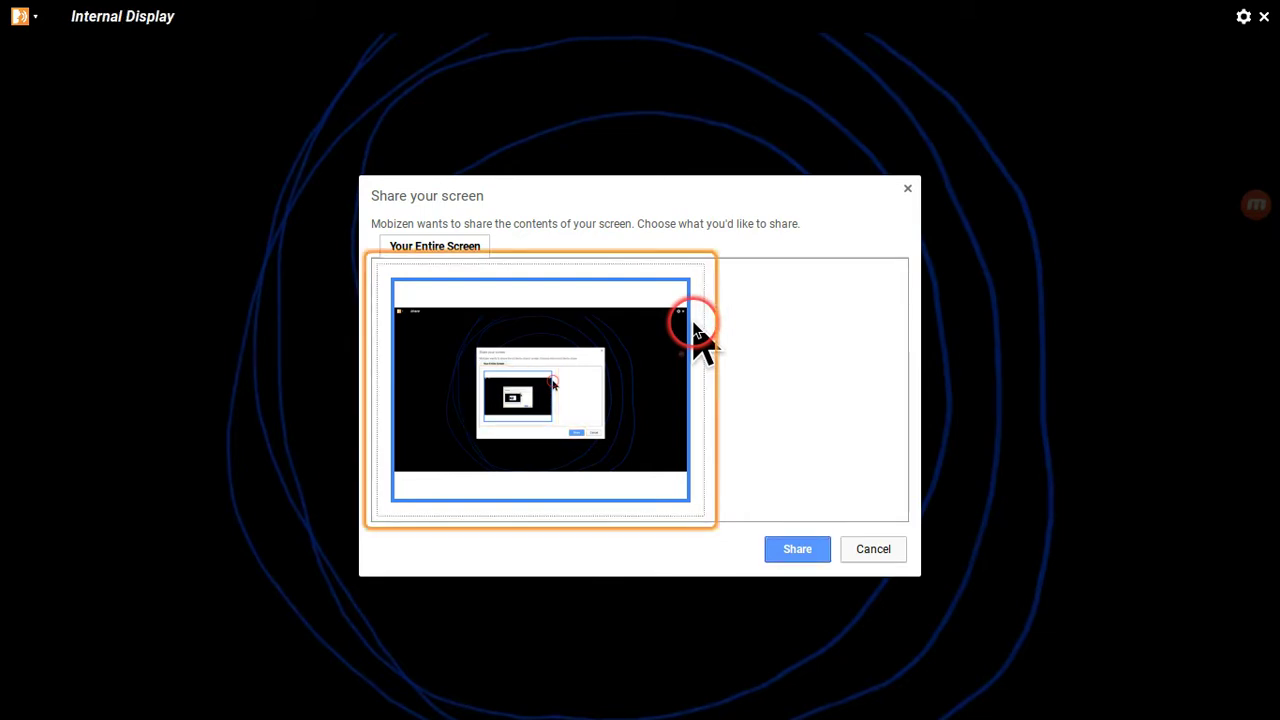
key("shift+Tab")
key("shift+Tab")
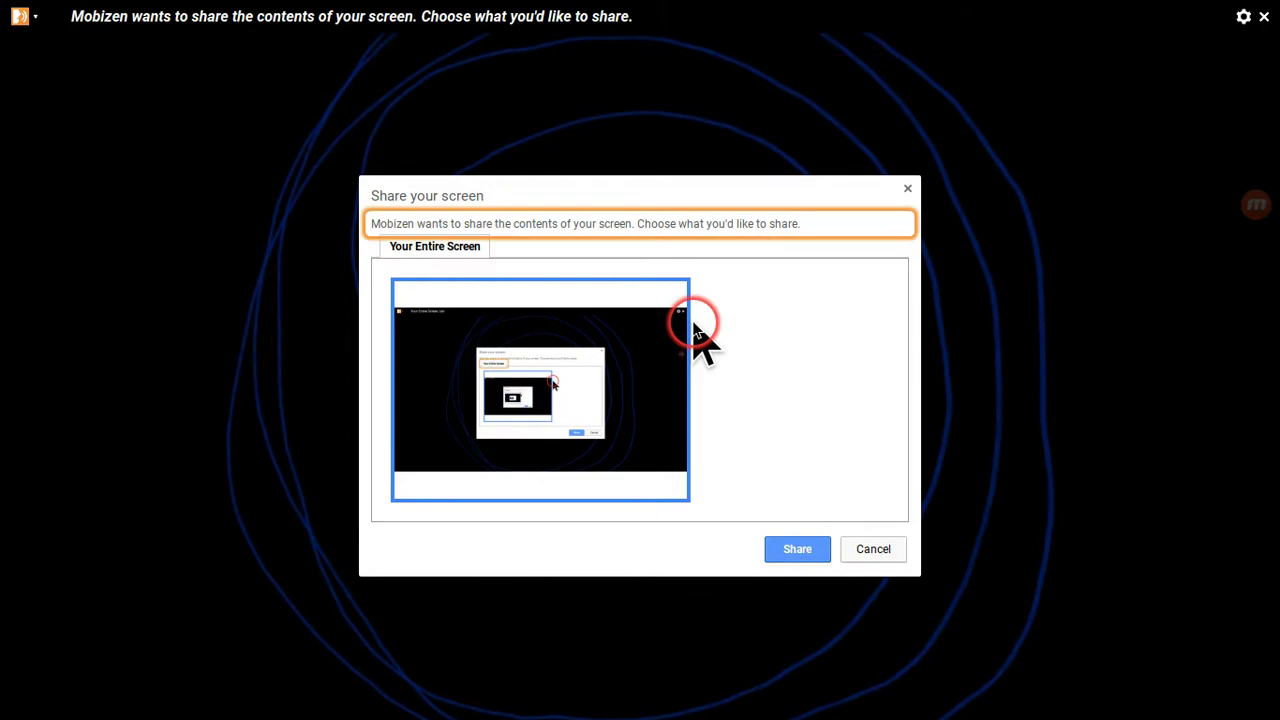
key("Tab")
key("Tab")
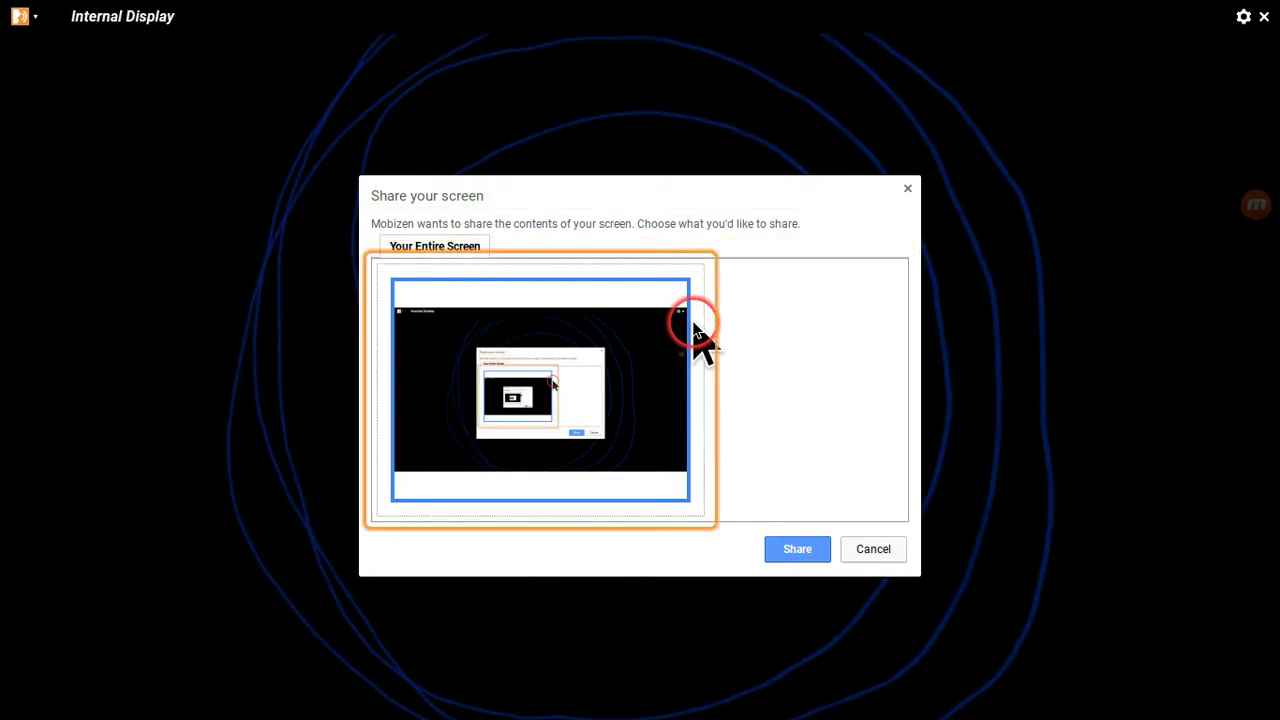
key("Tab")
key("Return")
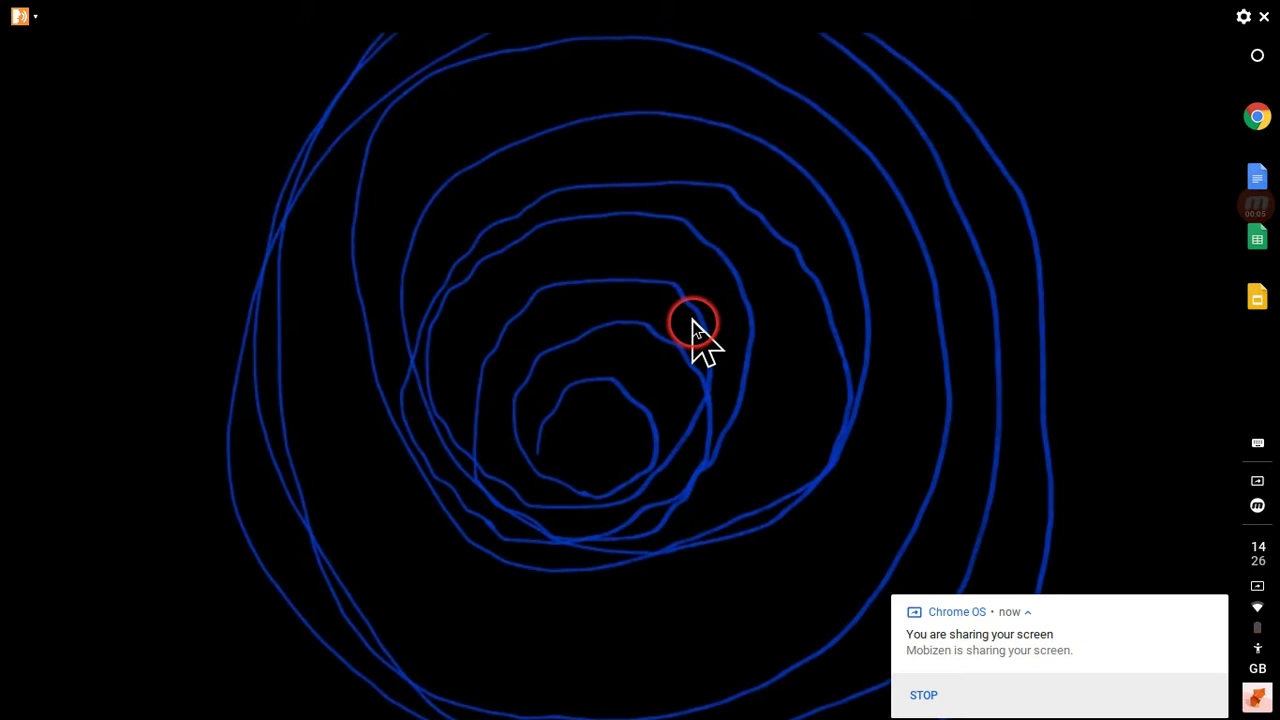
Examine the system status options, including the control for stopping Mobizen's screen sharing, and close them
key("alt+shift+s")
key("Tab")
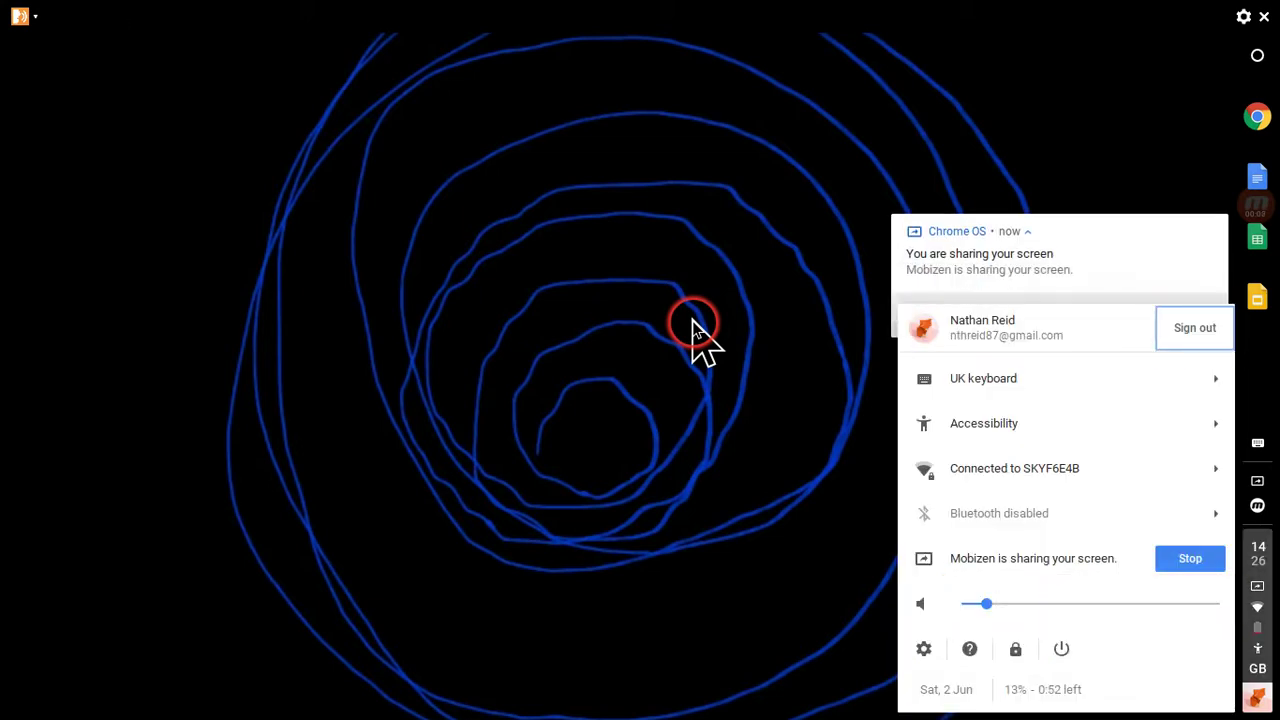
key("shift+Tab")
key("shift+Tab")
key("shift+Tab")
key("shift+Tab")
key("shift+Tab")
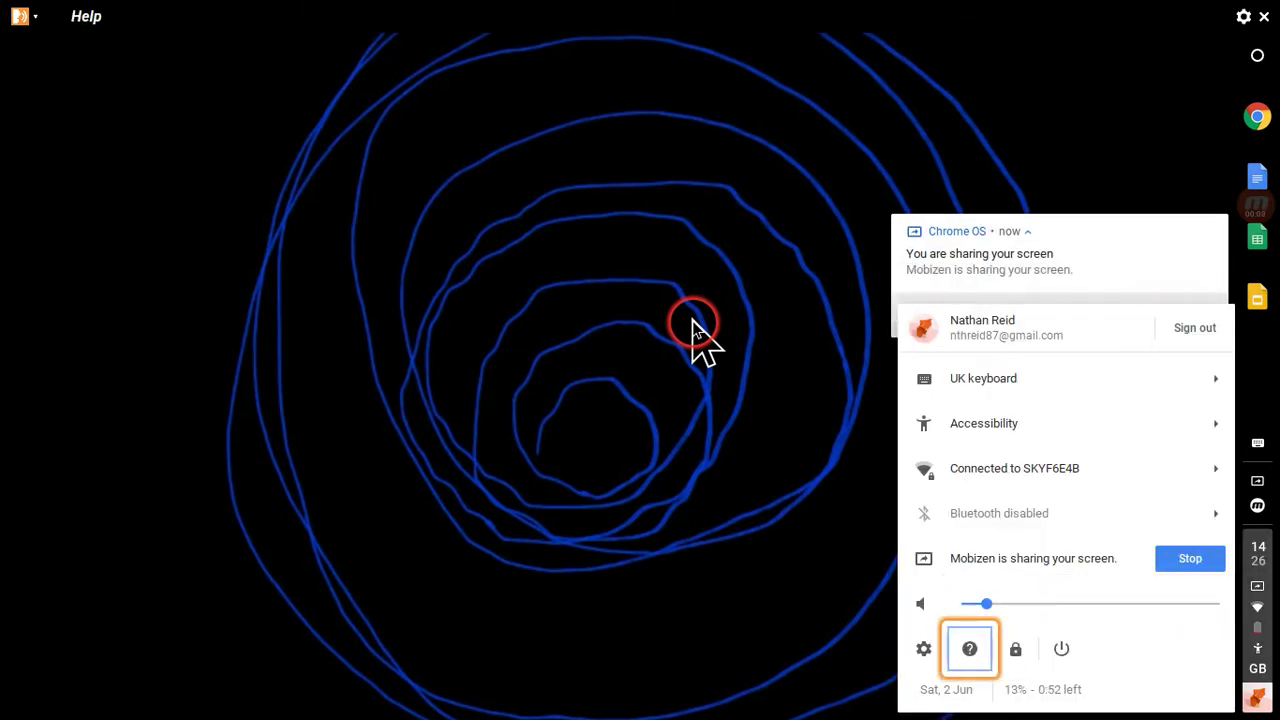
key("shift+Tab")
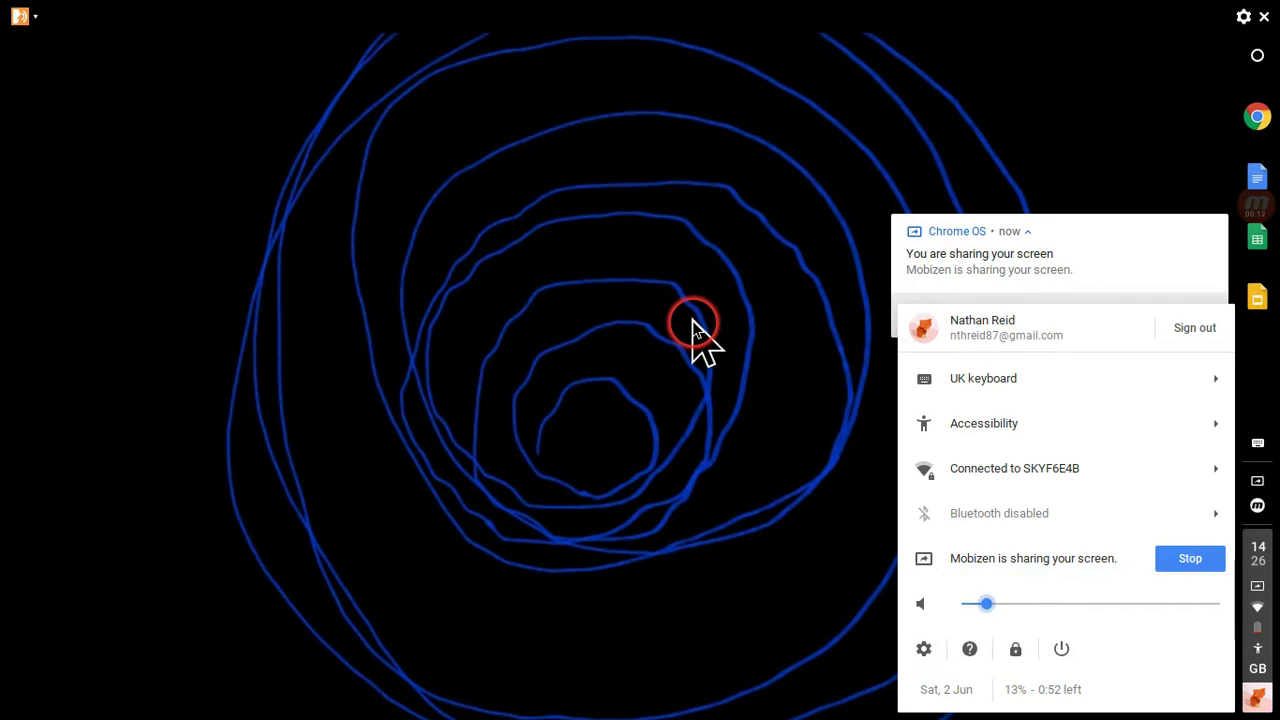
key("shift+Tab")
key("shift+Tab")
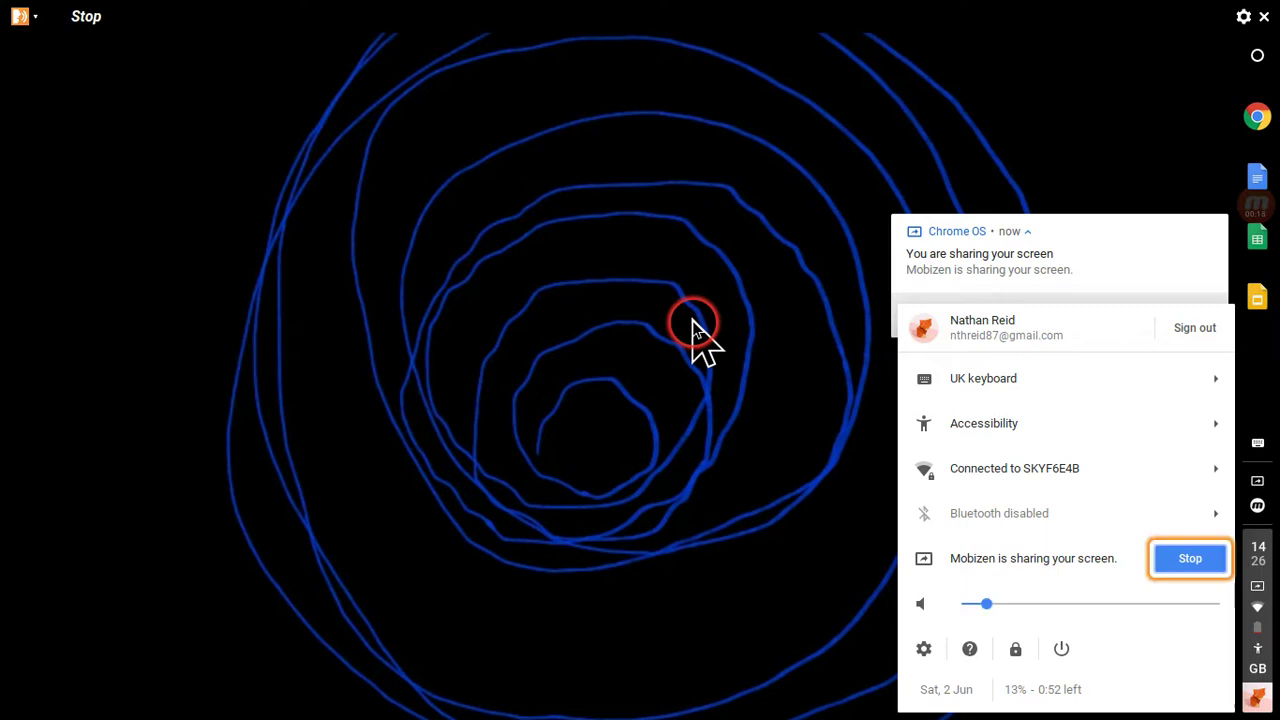
key("shift+Tab")
key("shift+Tab")
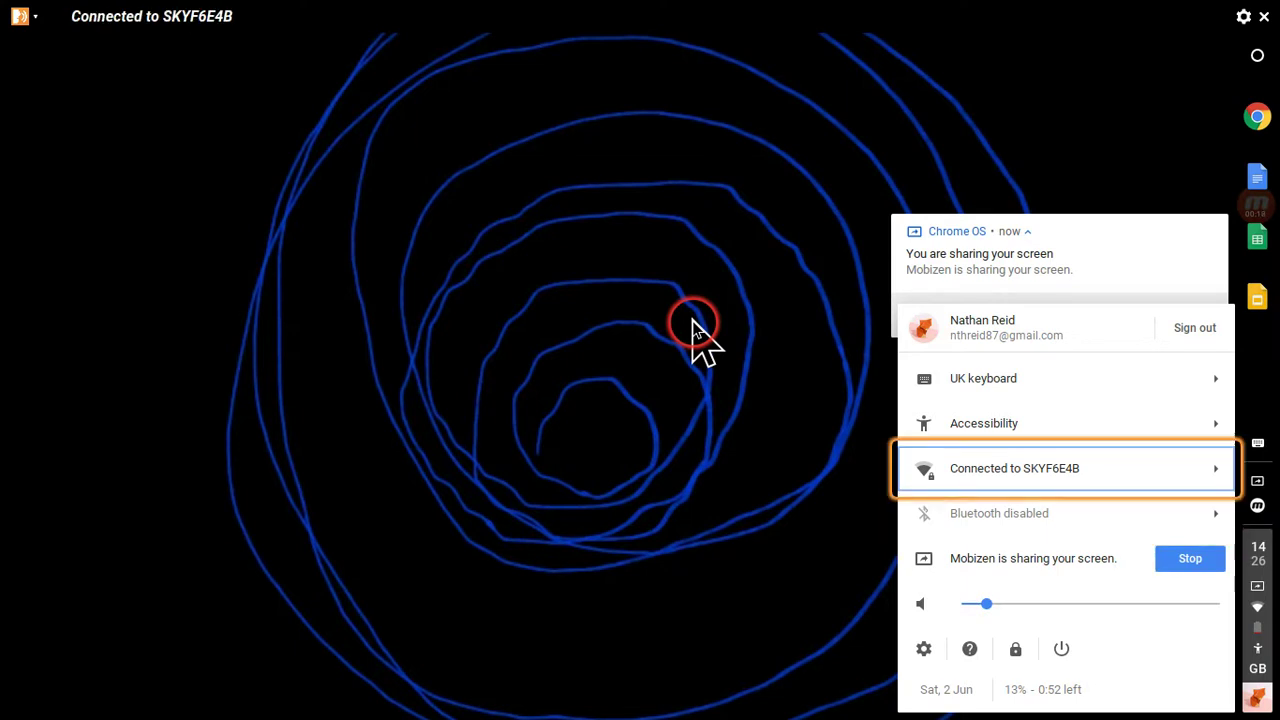
key("Escape")
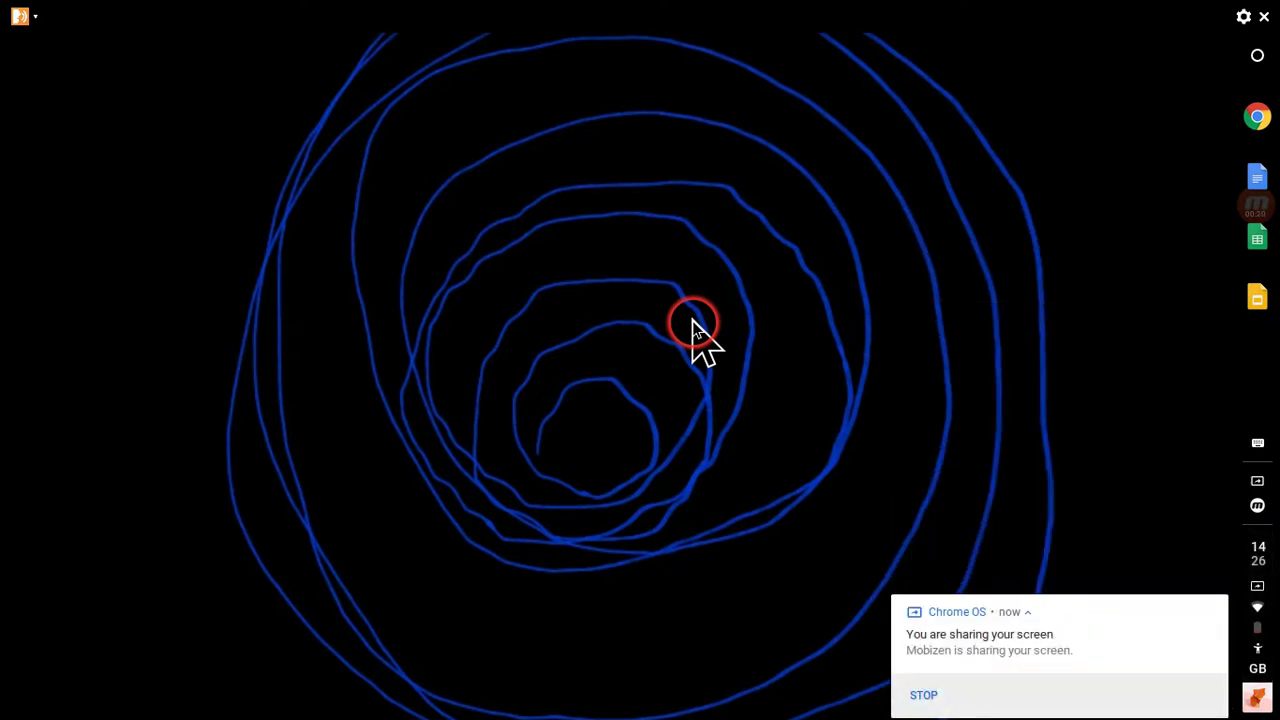
Stop the screen sharing from the Chrome OS sharing notification and close the notification list
key("alt+shift+n")
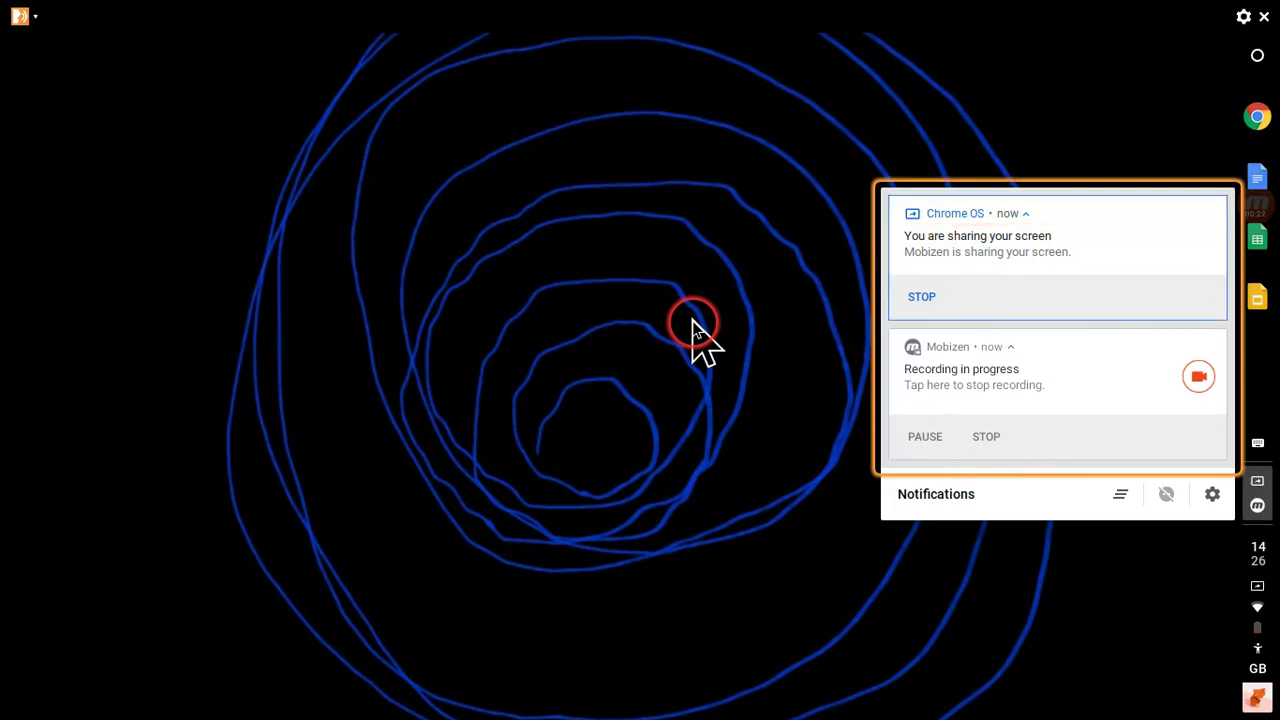
key("Tab")
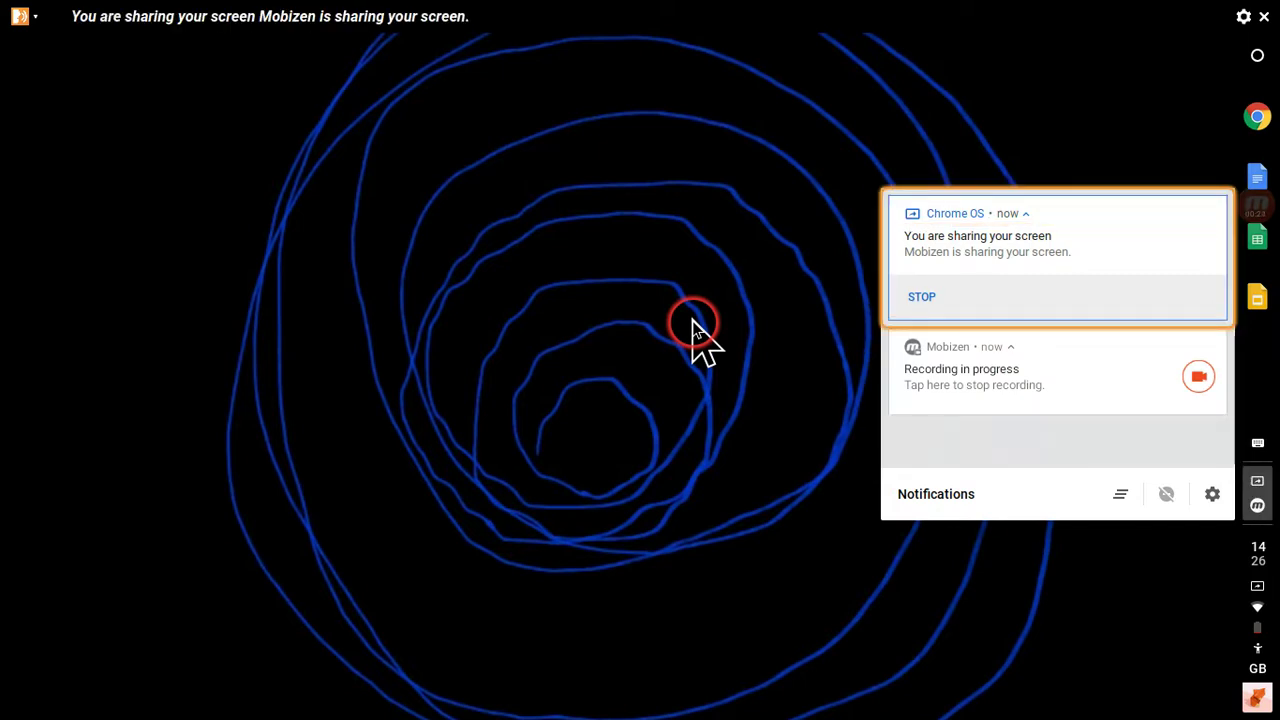
key("Tab")
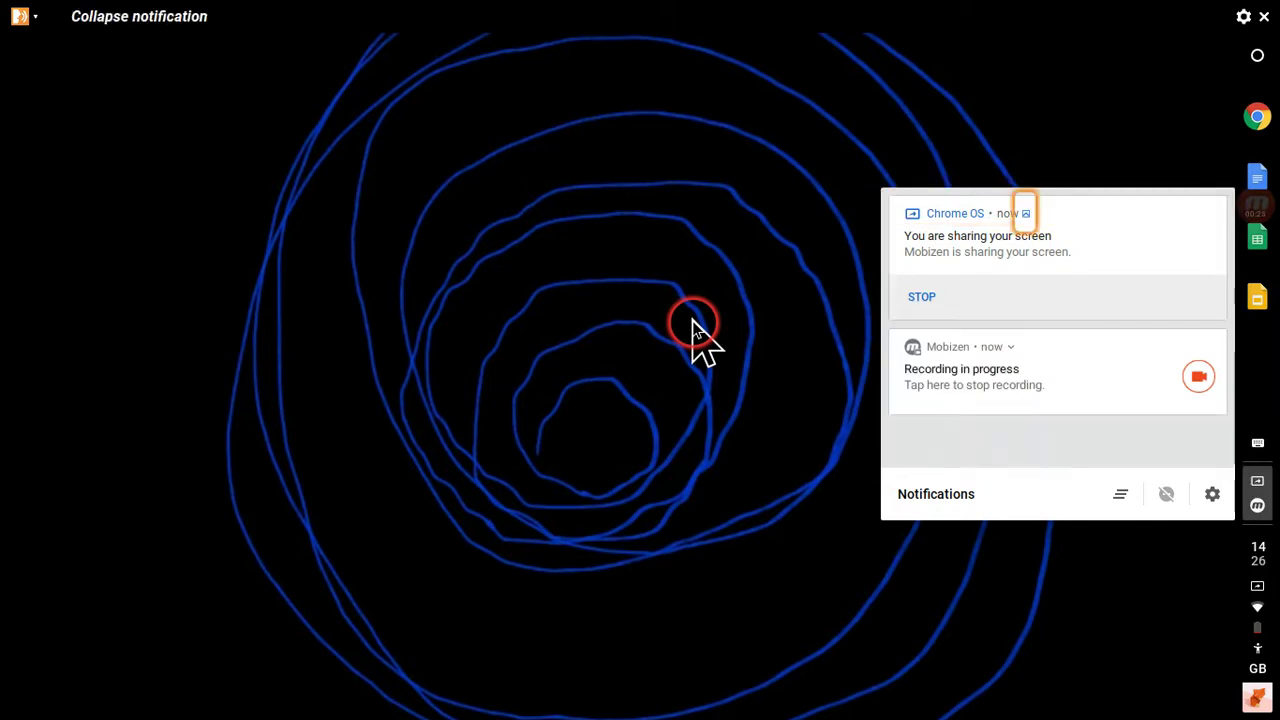
key("Tab")
key("Tab")
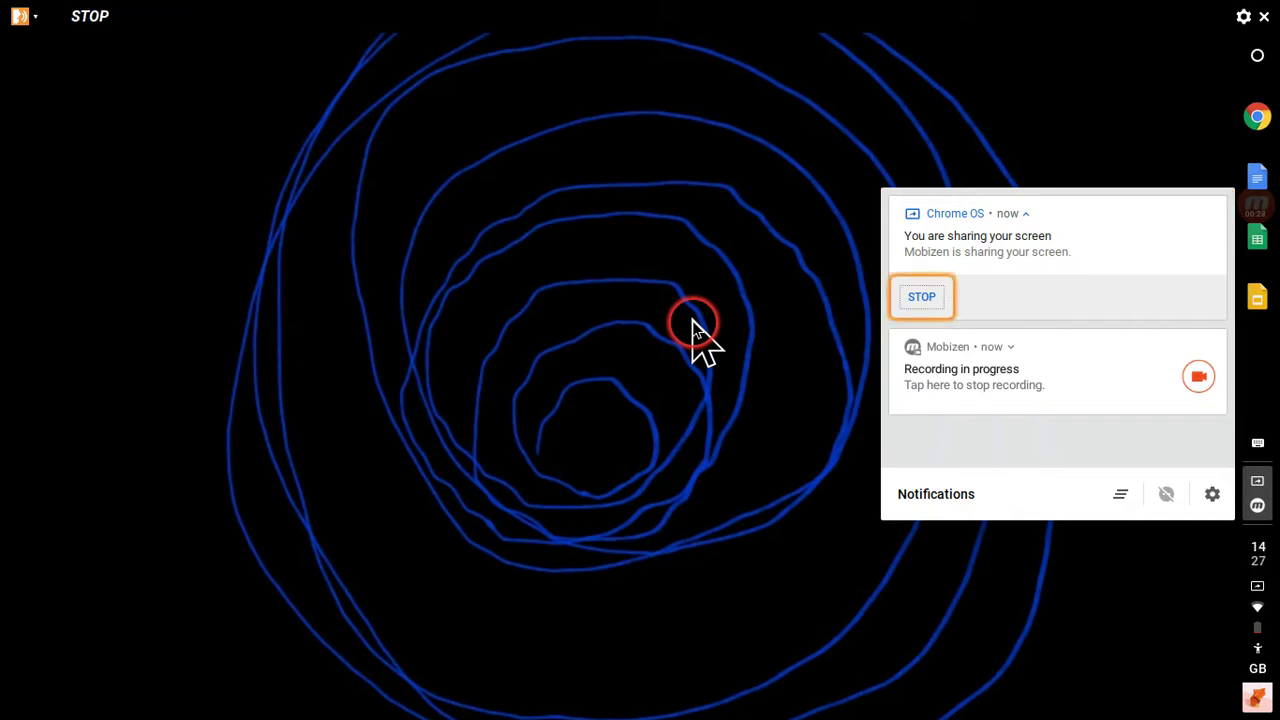
key("Return")
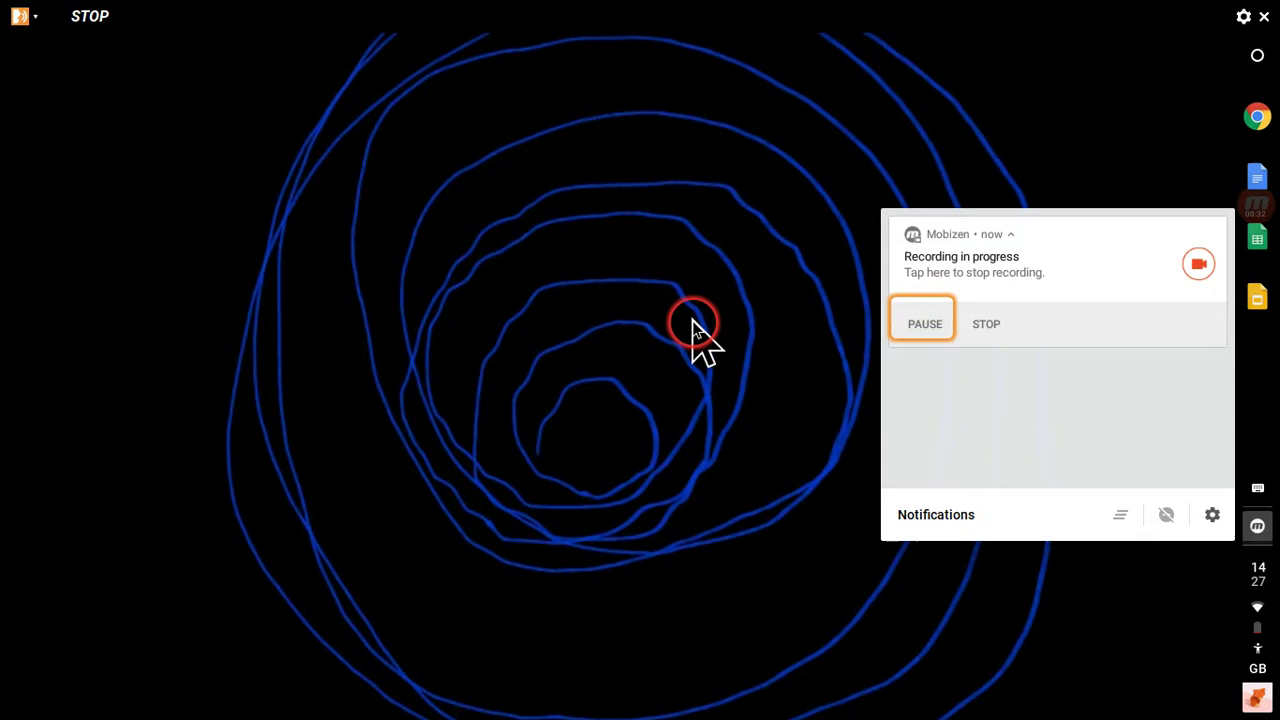
key("shift+Tab")
key("Escape")
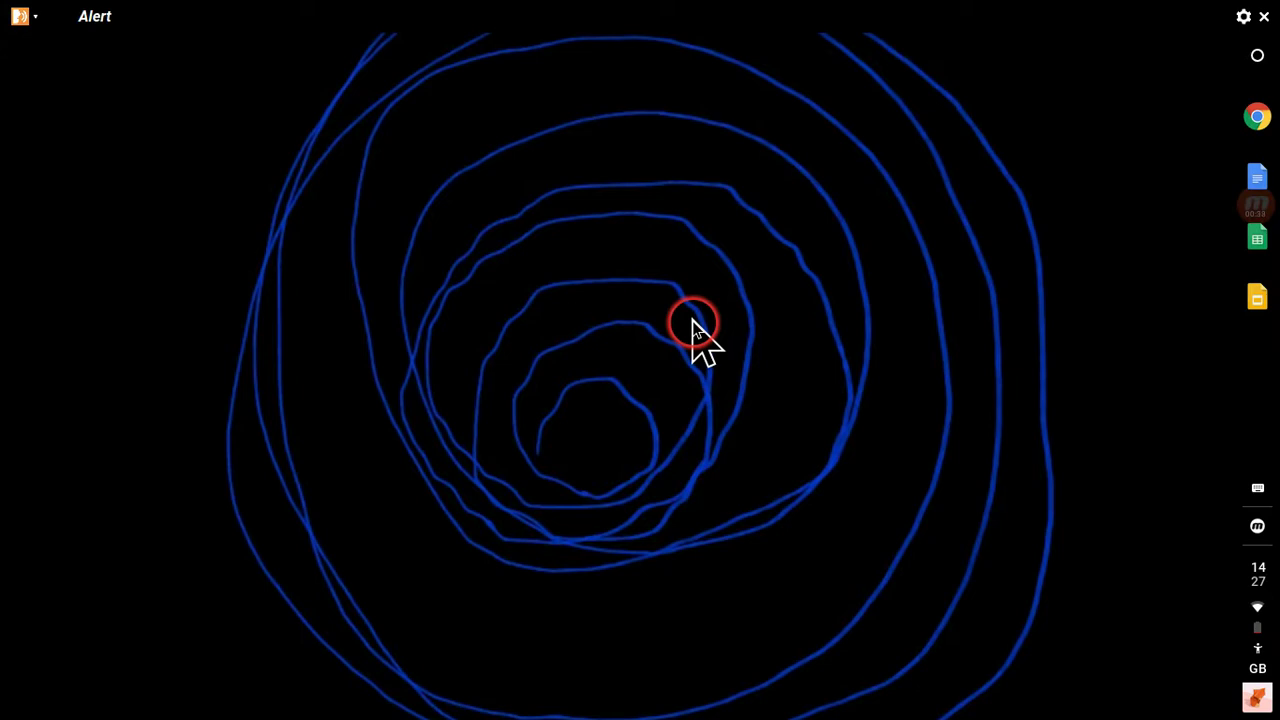
Search the launcher for "files" and open the Files app
key("alt+shift+l")
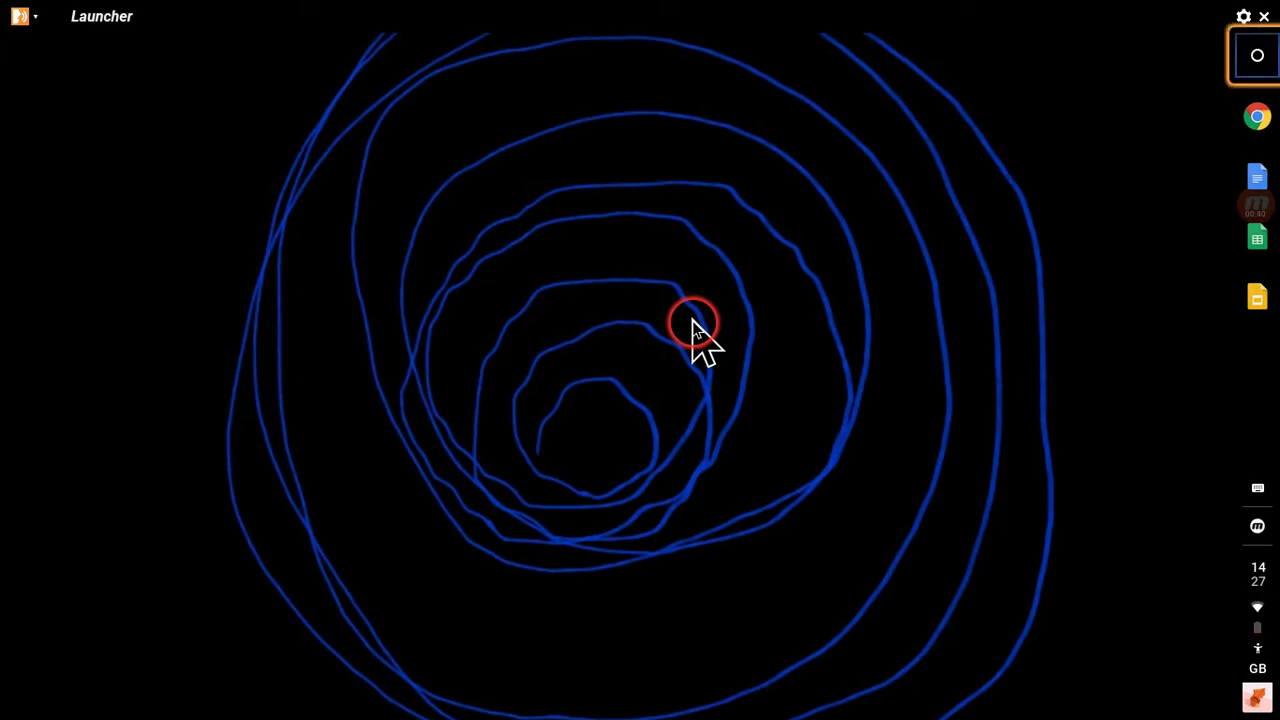
key("Return")
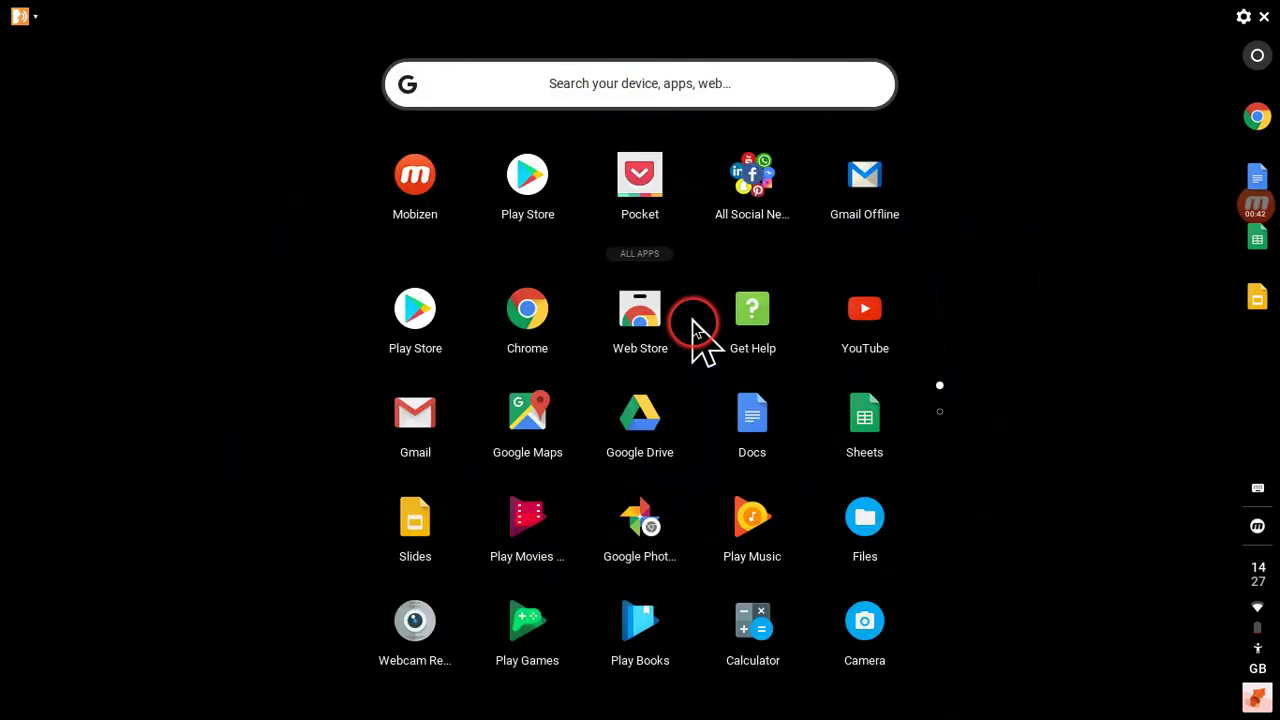
type("files")
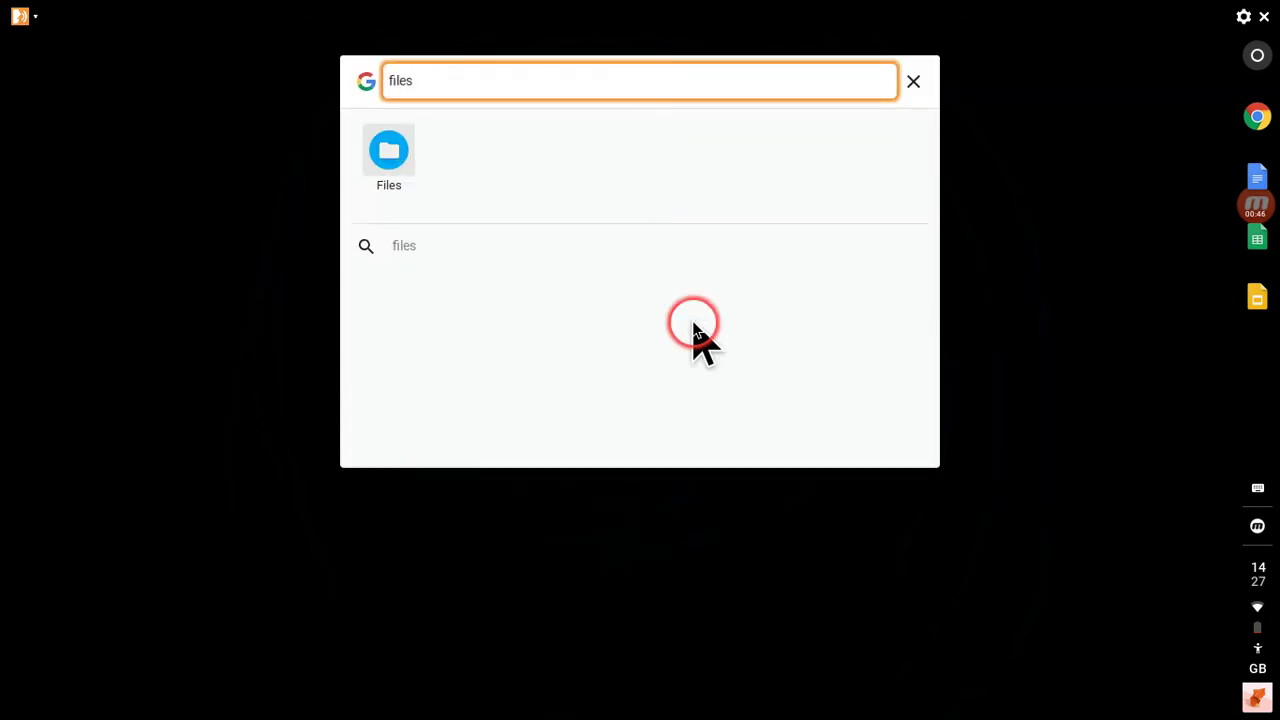
key("Return")
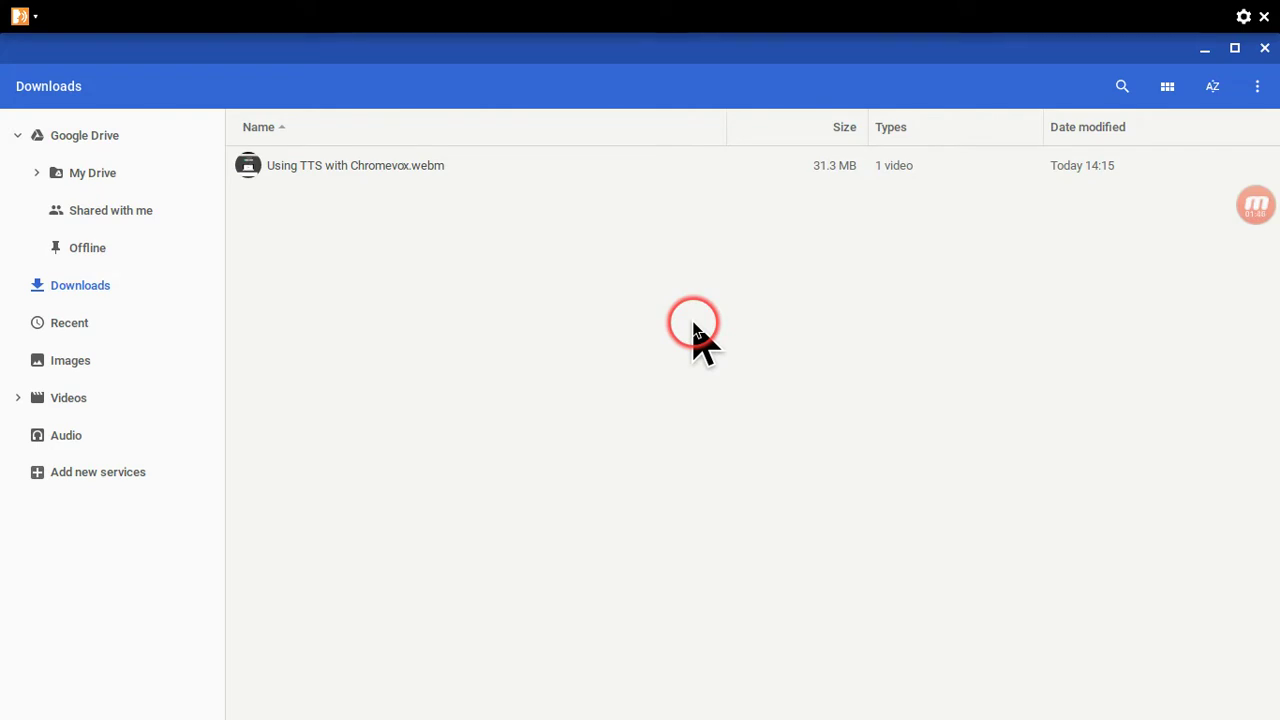
Go from the Downloads file list to the folder tree and expand the Videos folder
key("Tab")
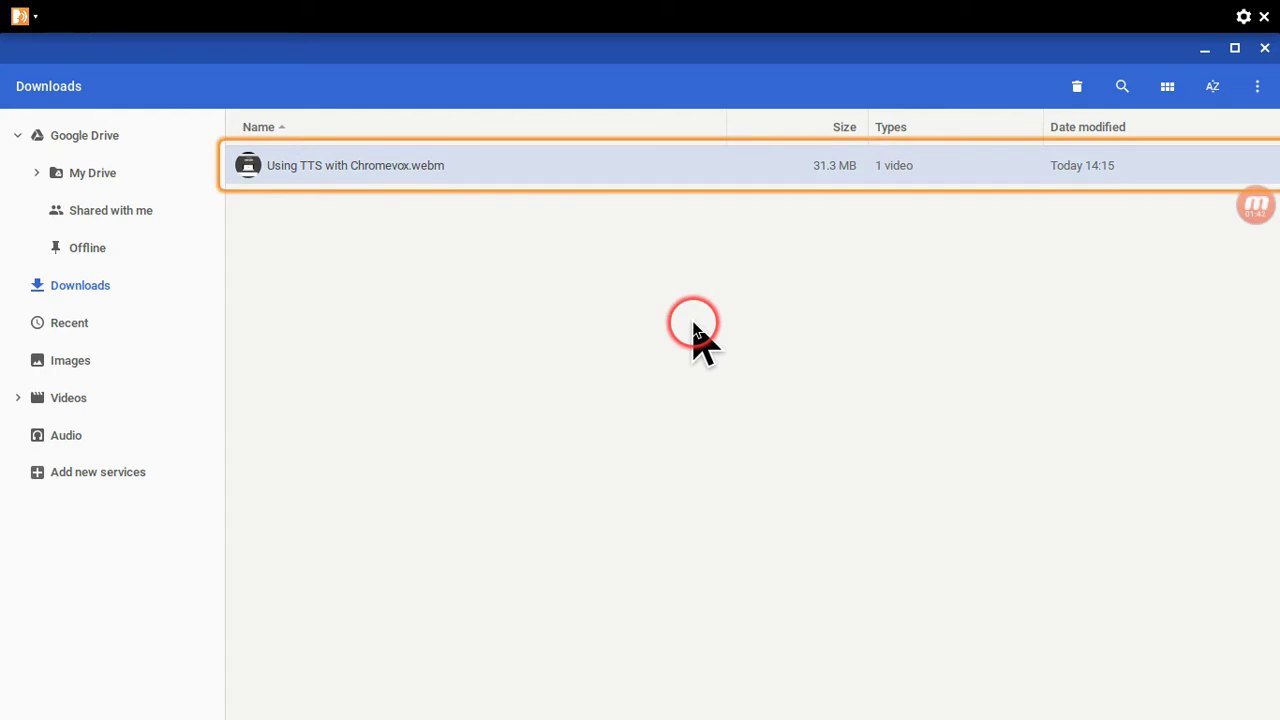
key("shift+Tab")
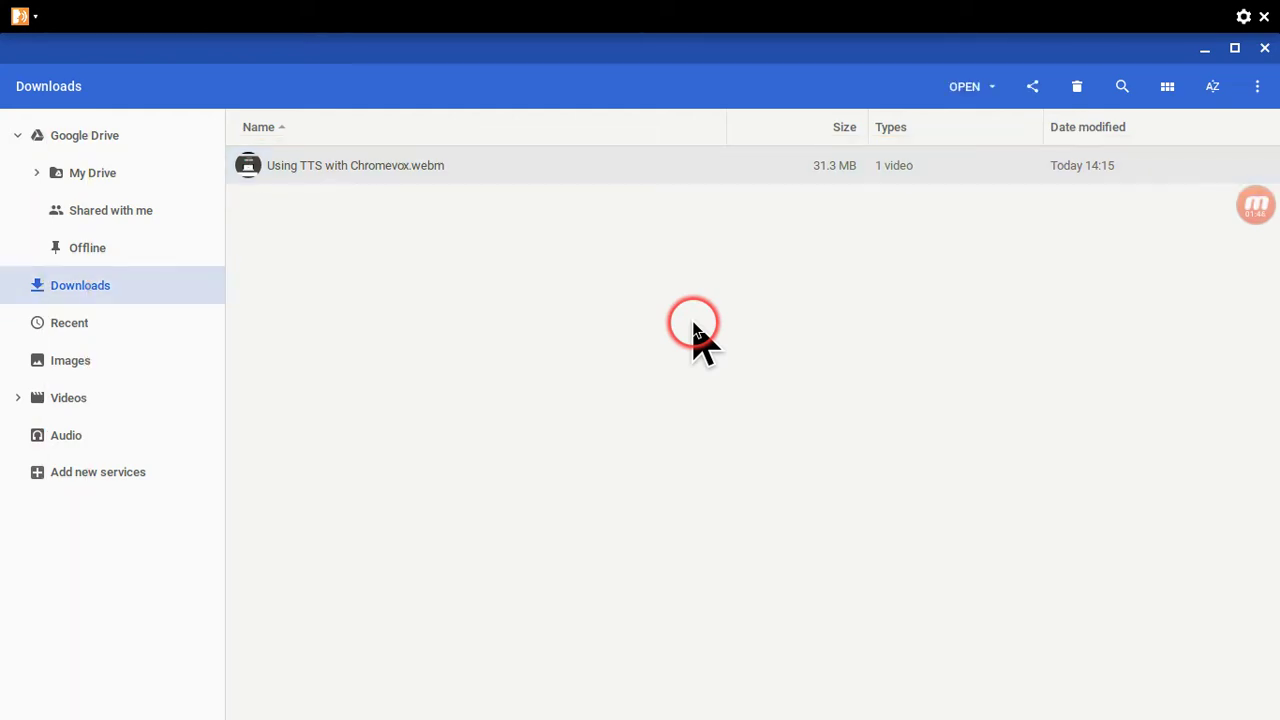
key("Down")
key("Down")
key("Down")
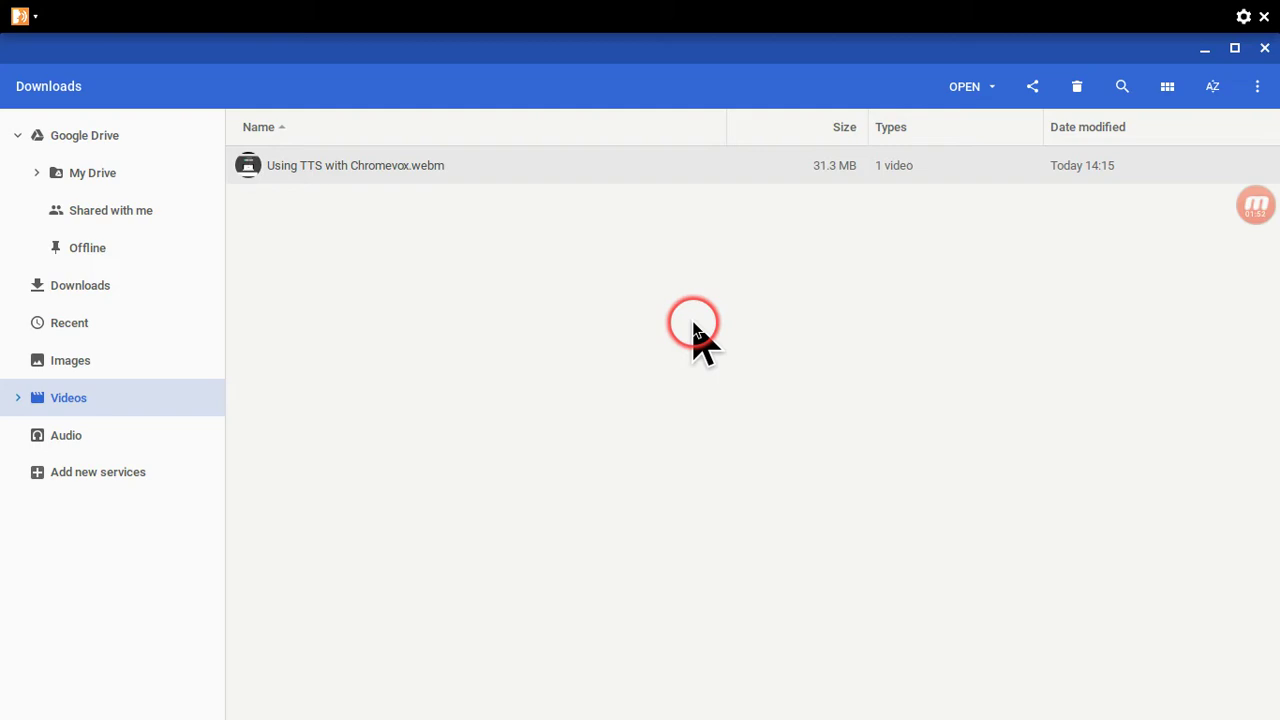
key("Down")
key("Down")
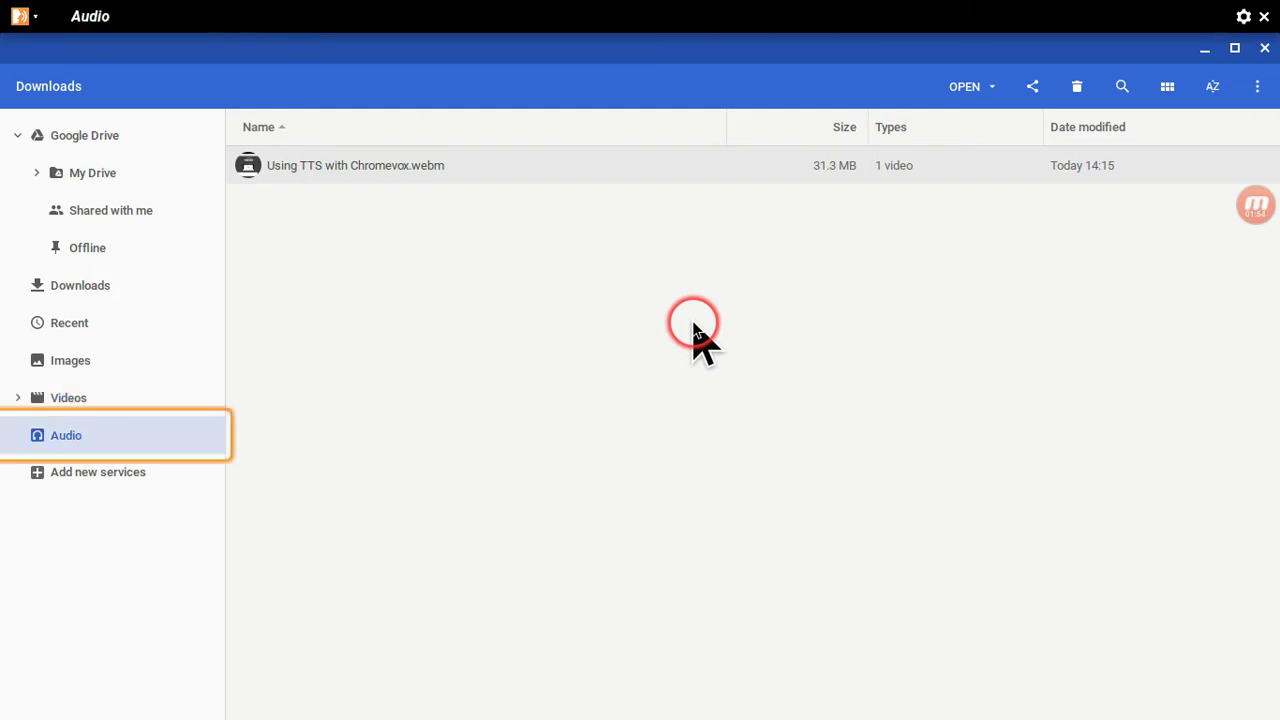
key("Up")
key("Up")
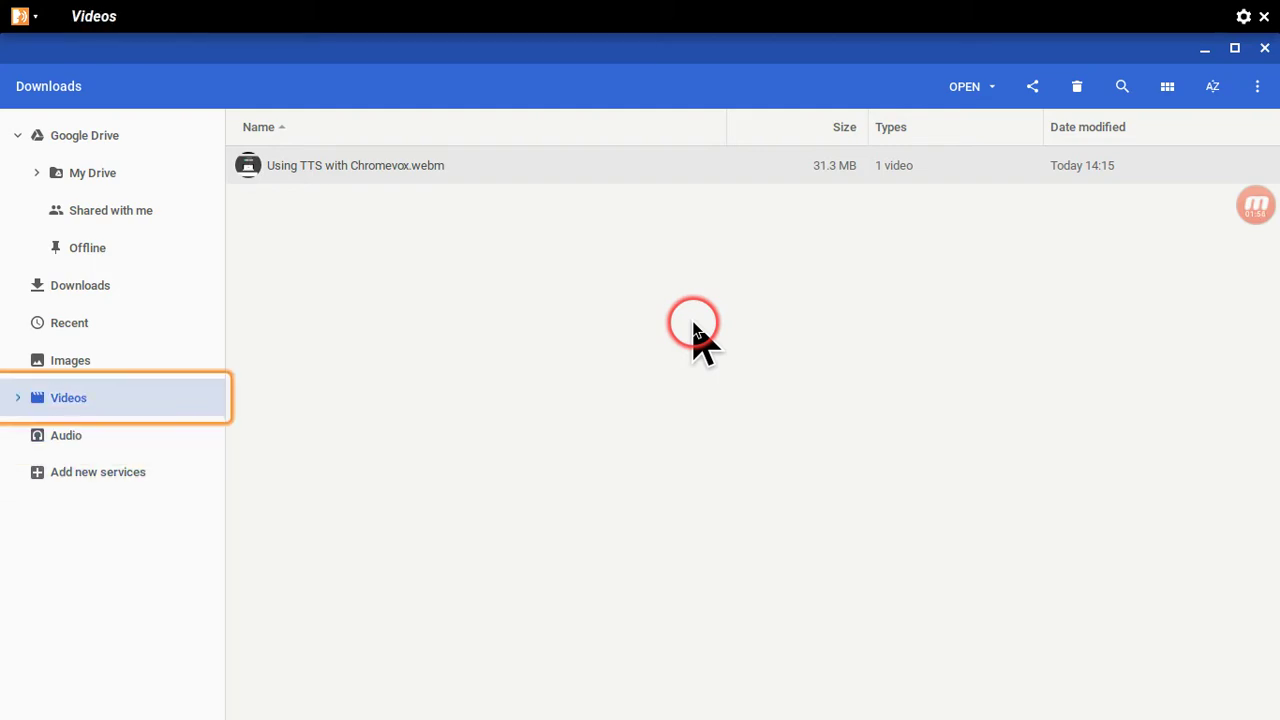
key("Right")
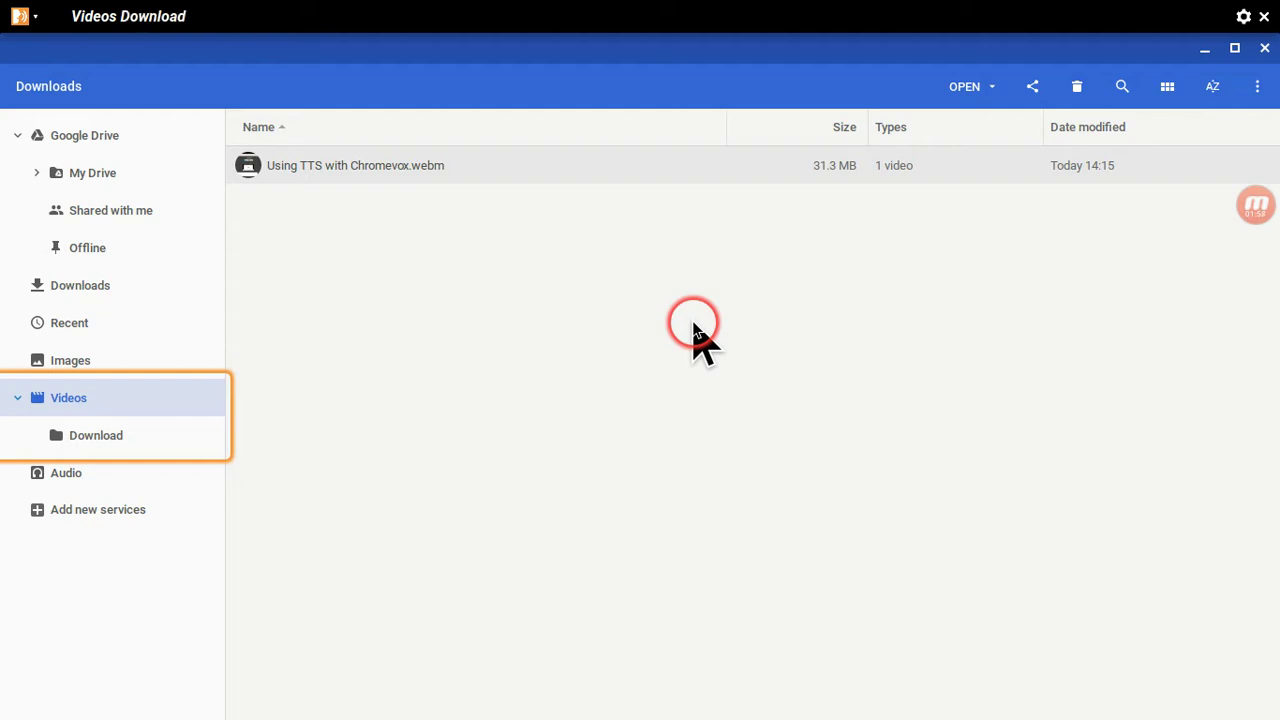
Select the Download subfolder under Videos and check the file list for the recording
key("Down")
key("Down")
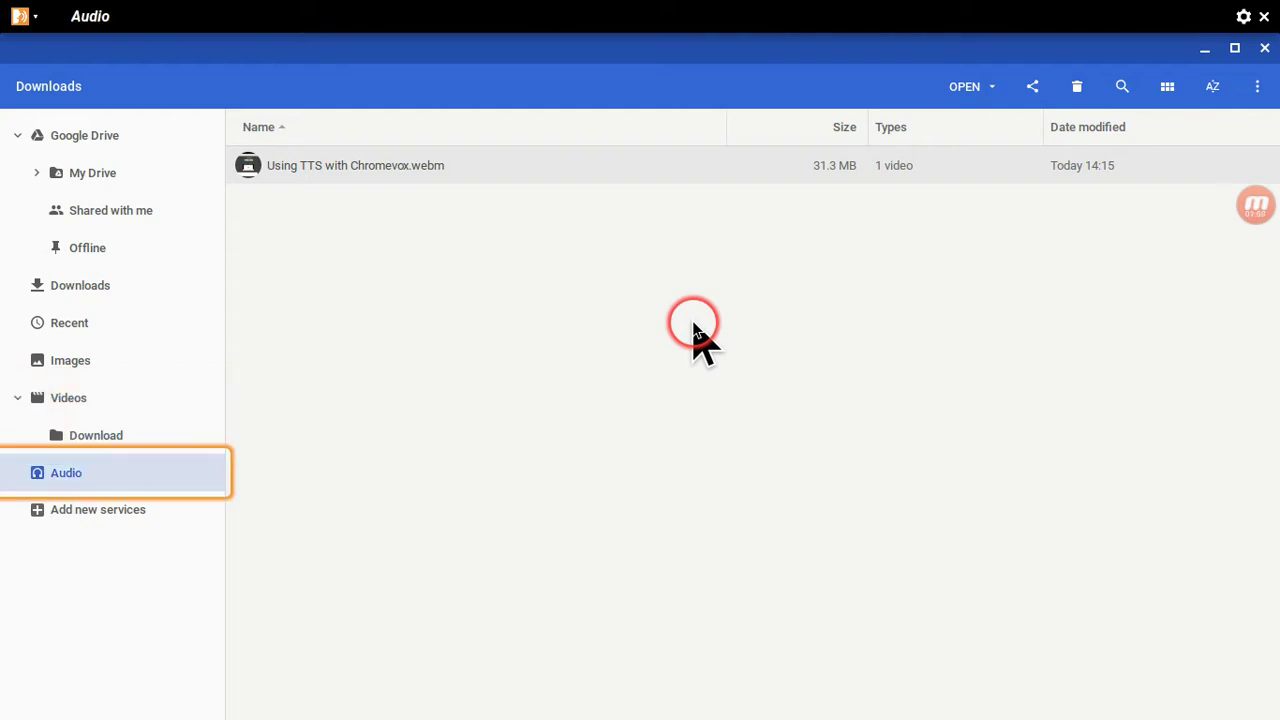
key("Up")
key("Tab")
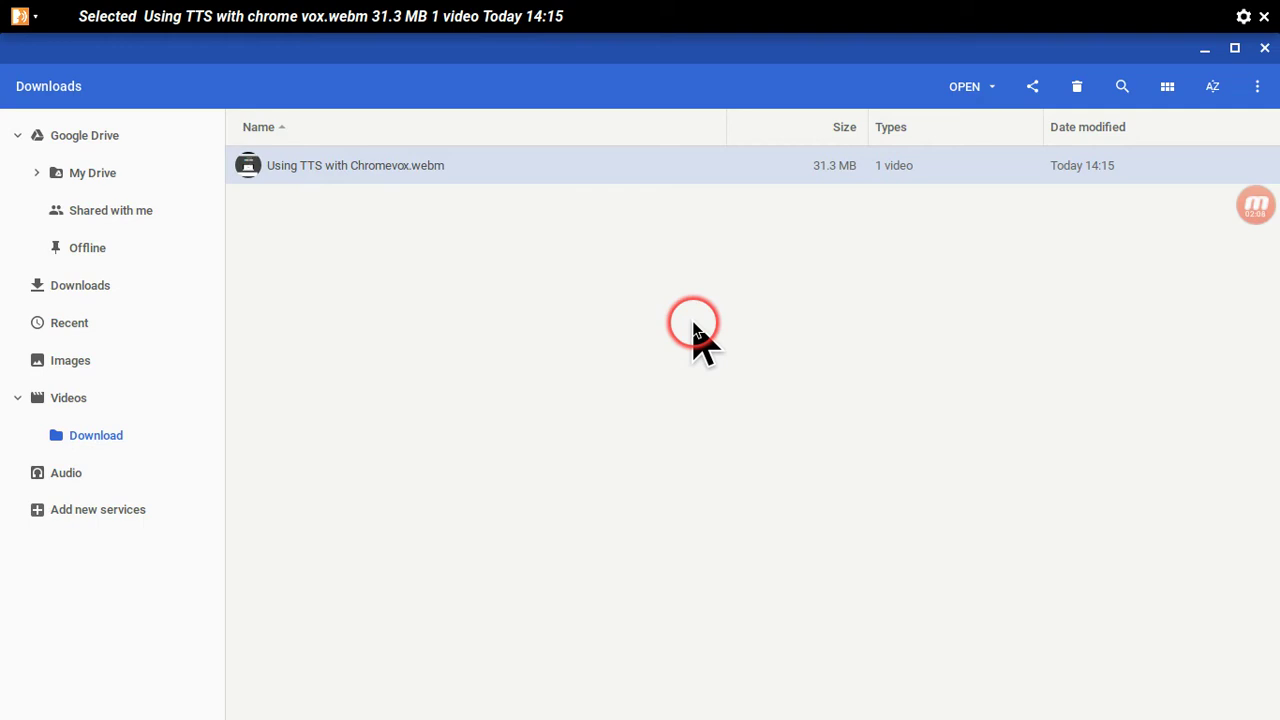
key("Tab")
key("shift+Tab")
key("shift+Tab")
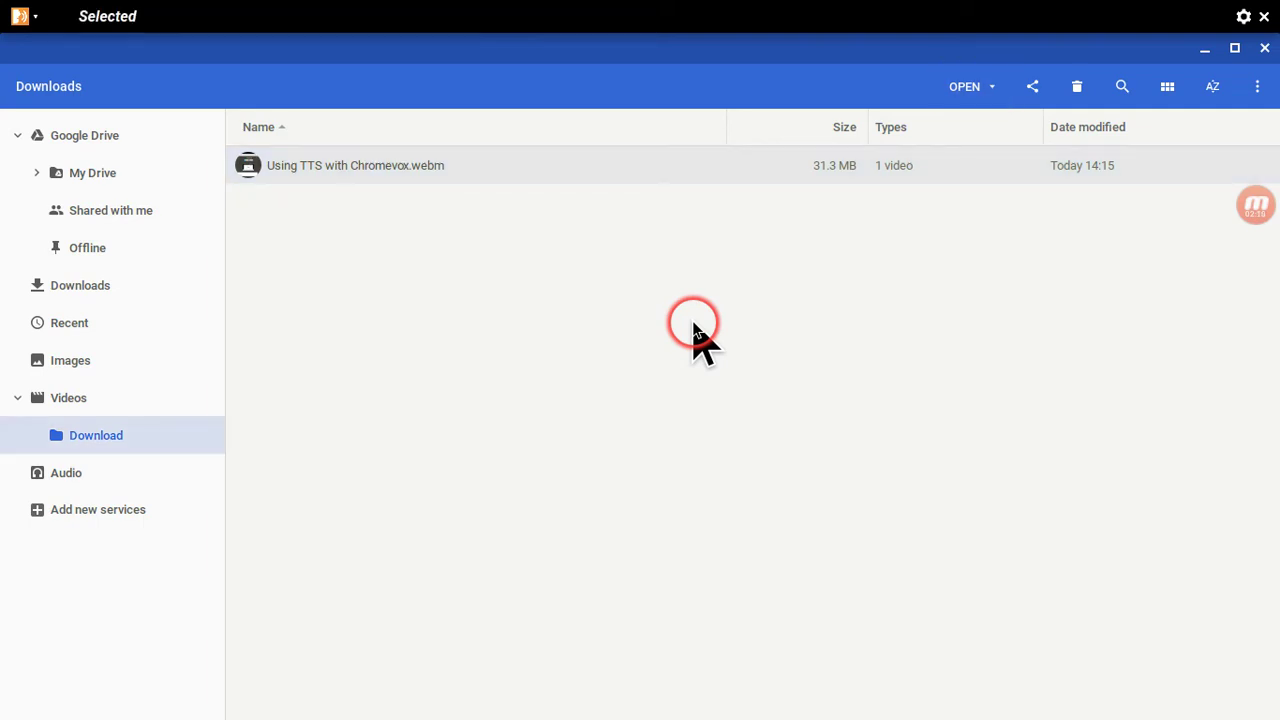
Look through the folder tree entries around Videos, from Images to Audio, for the place where recordings are kept
key("Up")
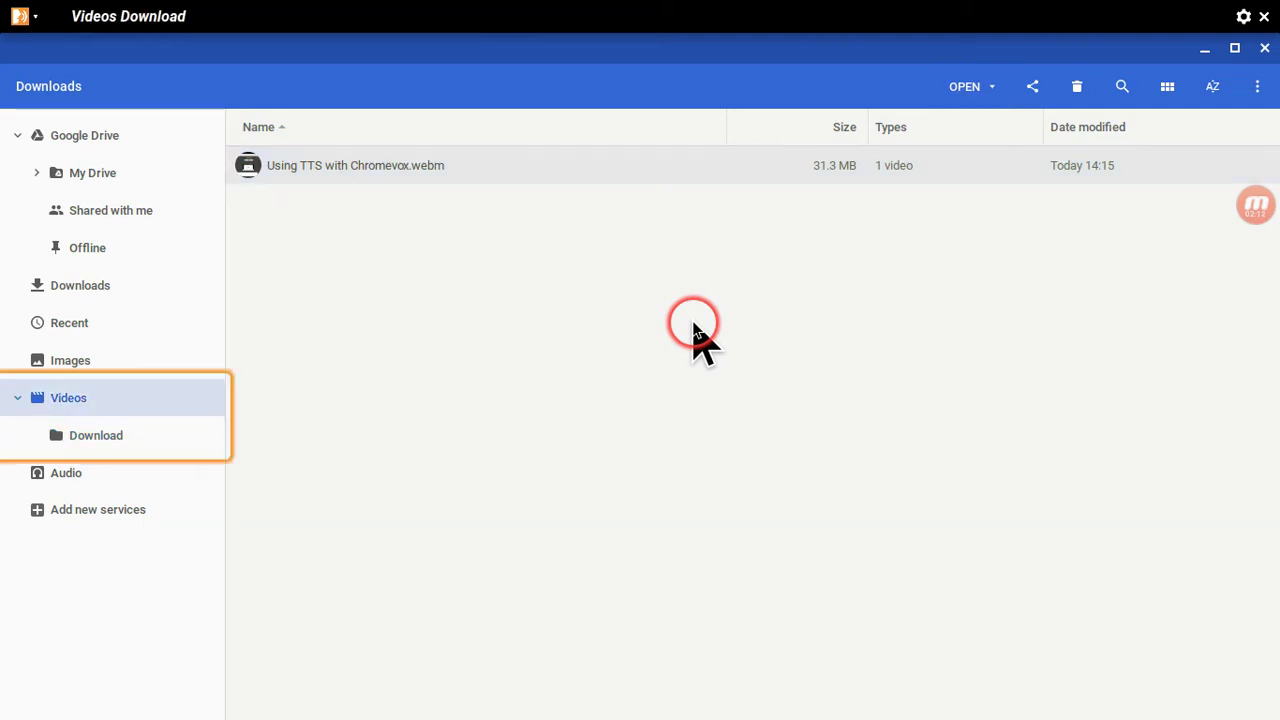
key("Up")
key("Down")
key("Down")
key("Down")
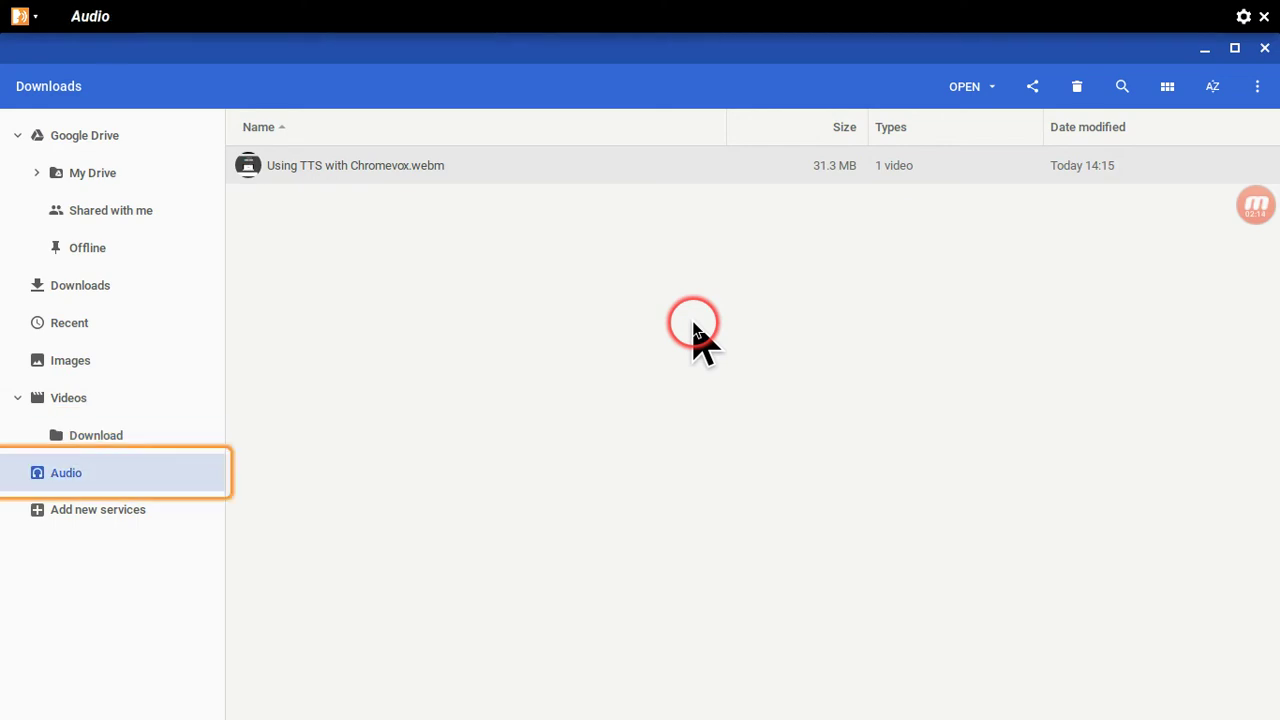
key("Down")
key("Up")
key("Up")
key("Up")
key("Up")
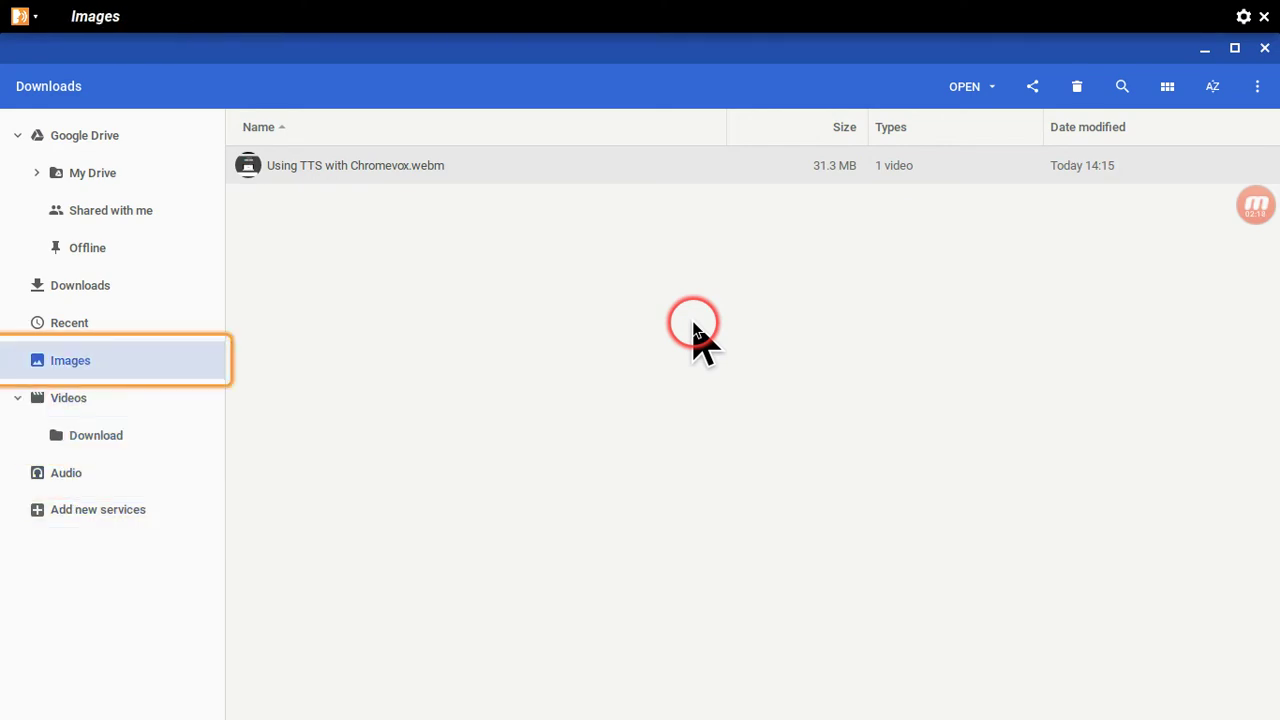
key("ctrl+alt+z")
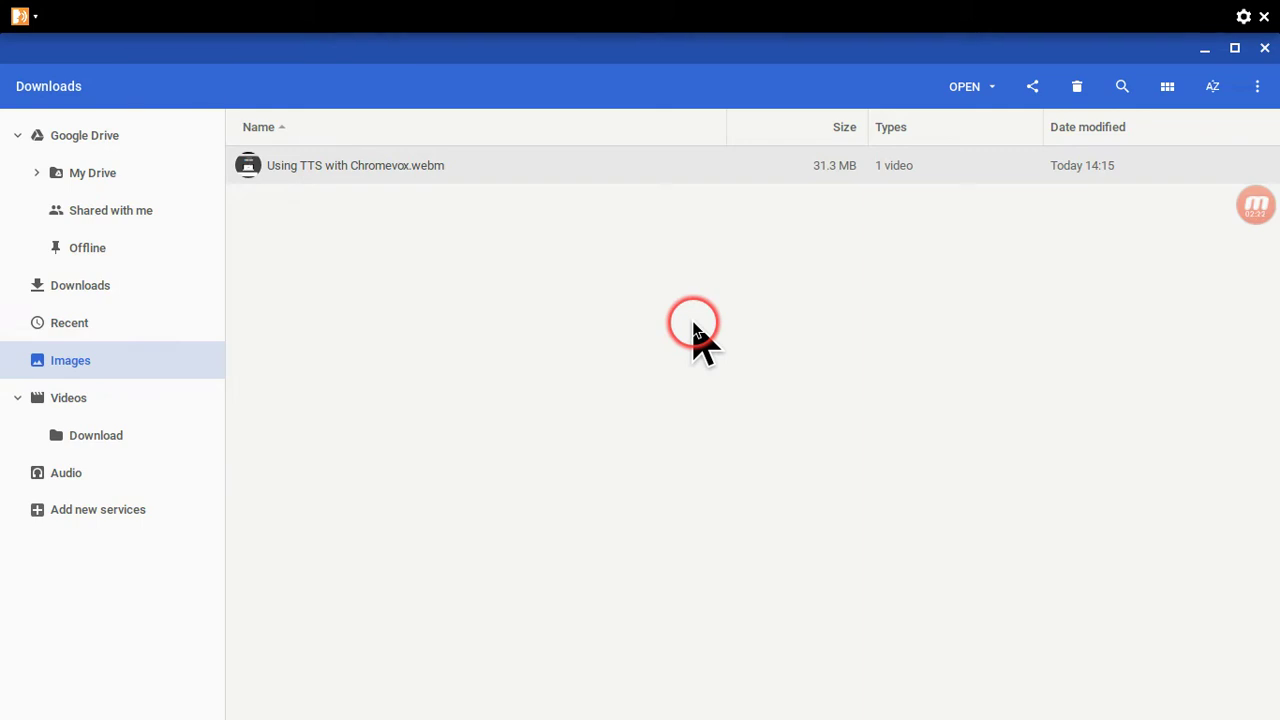
Open the Recent view and read the newest entries, Using TTS with Chromevox.webm and One Password First Look.webm
key("Up")
key("Up")
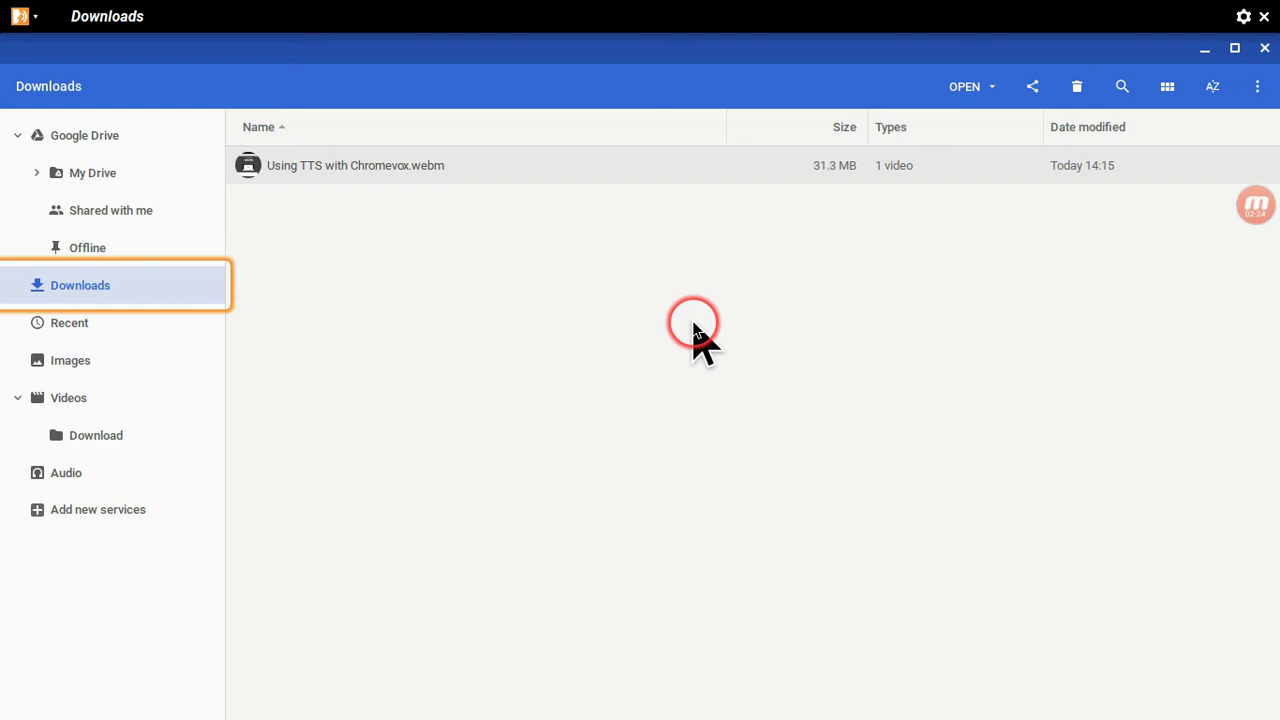
key("Down")
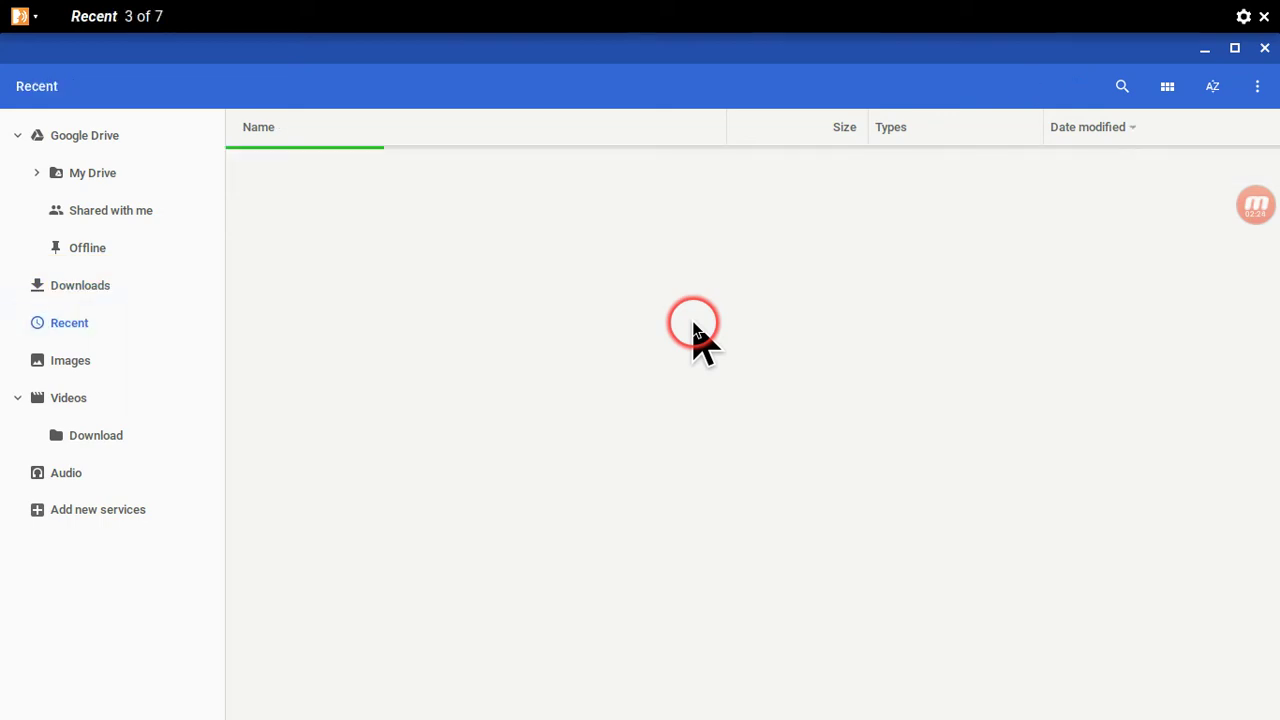
key("Tab")
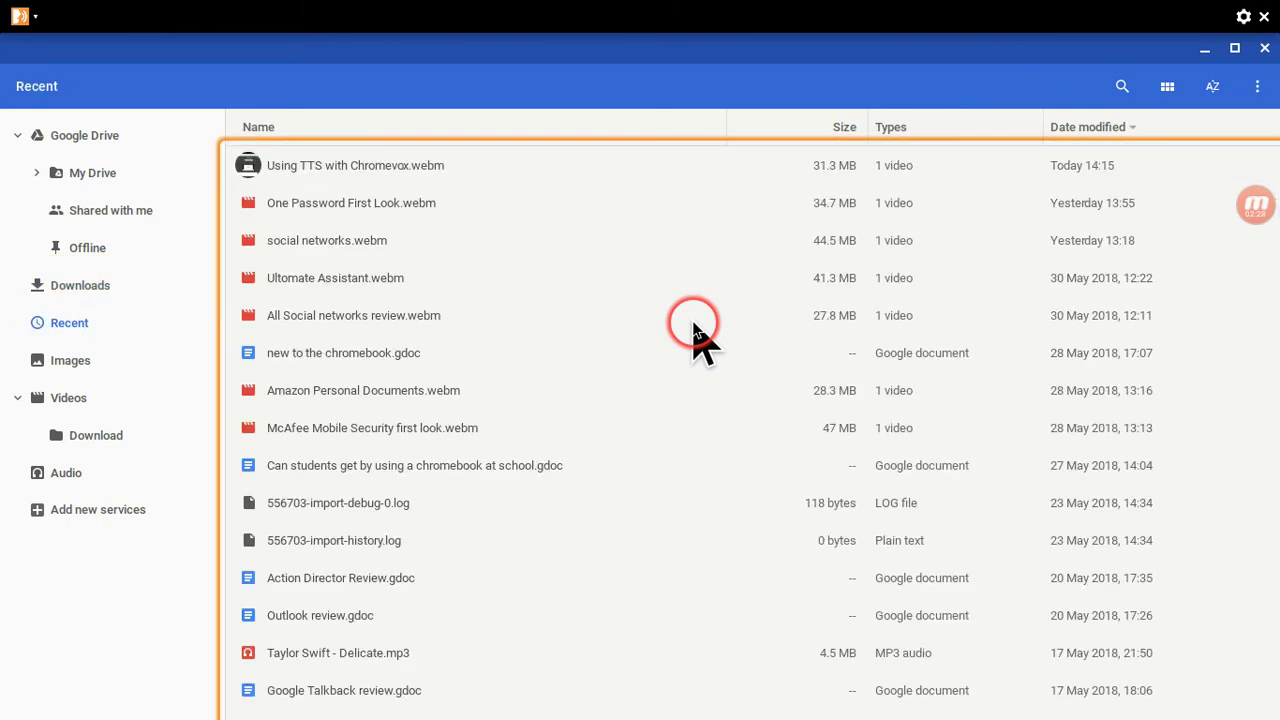
key("Down")
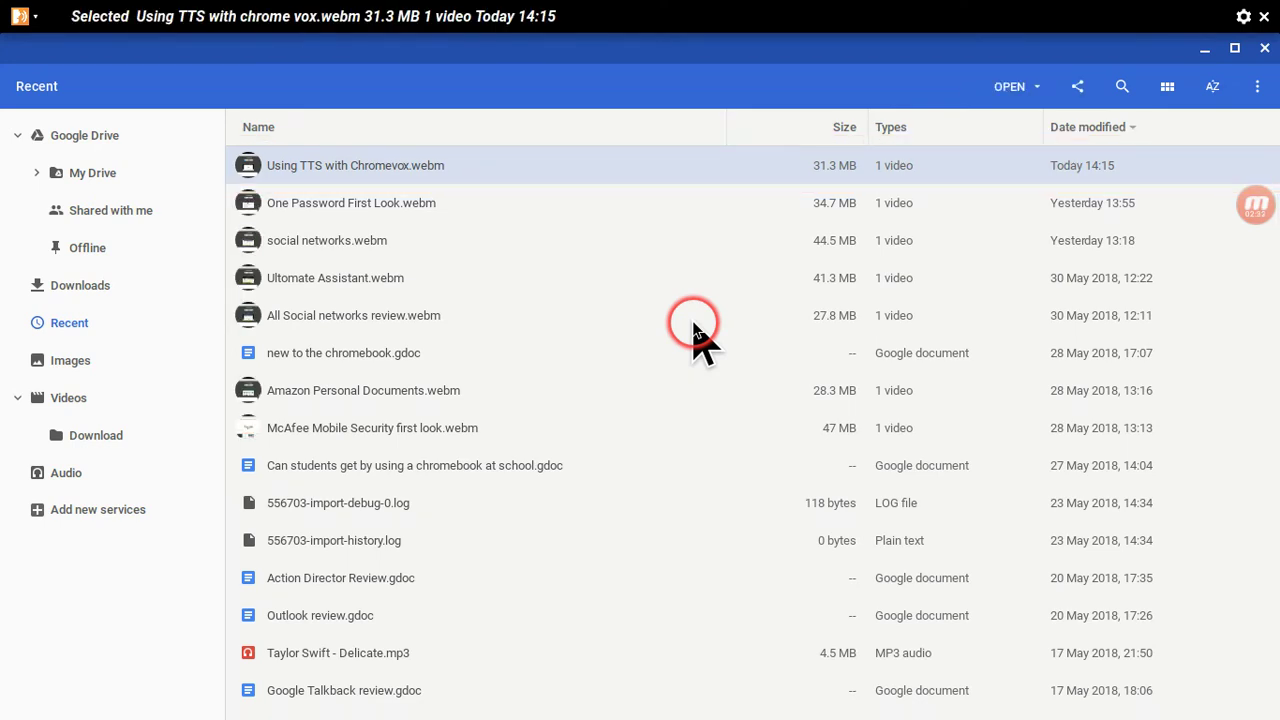
key("Down")
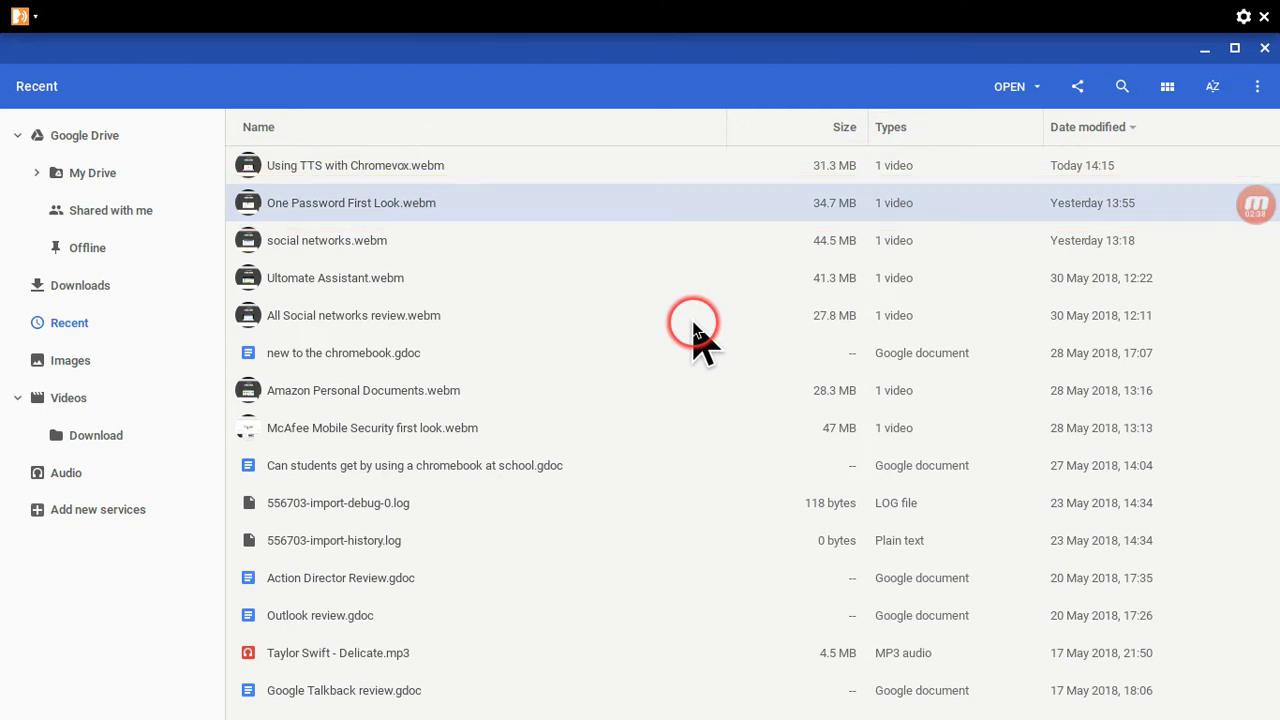
key("Tab")
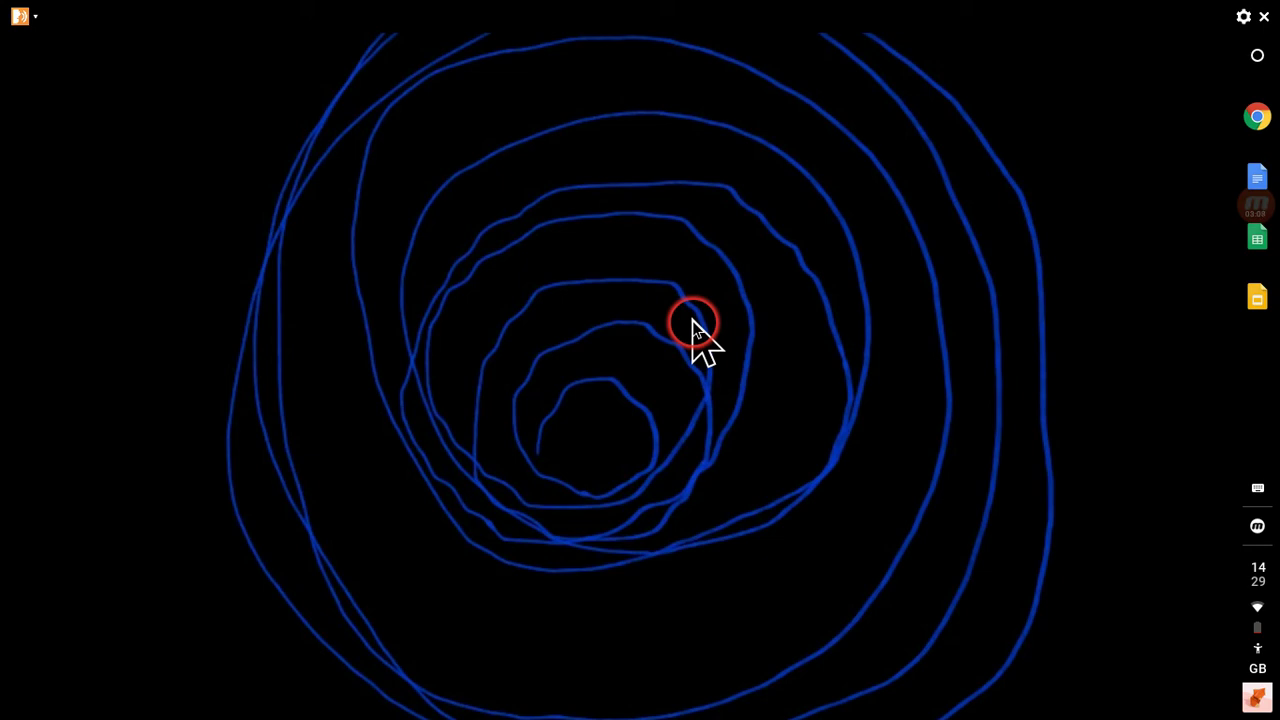
Open a new Chrome window and move the focus to the Gmail link on the new tab page
key("ctrl+n")
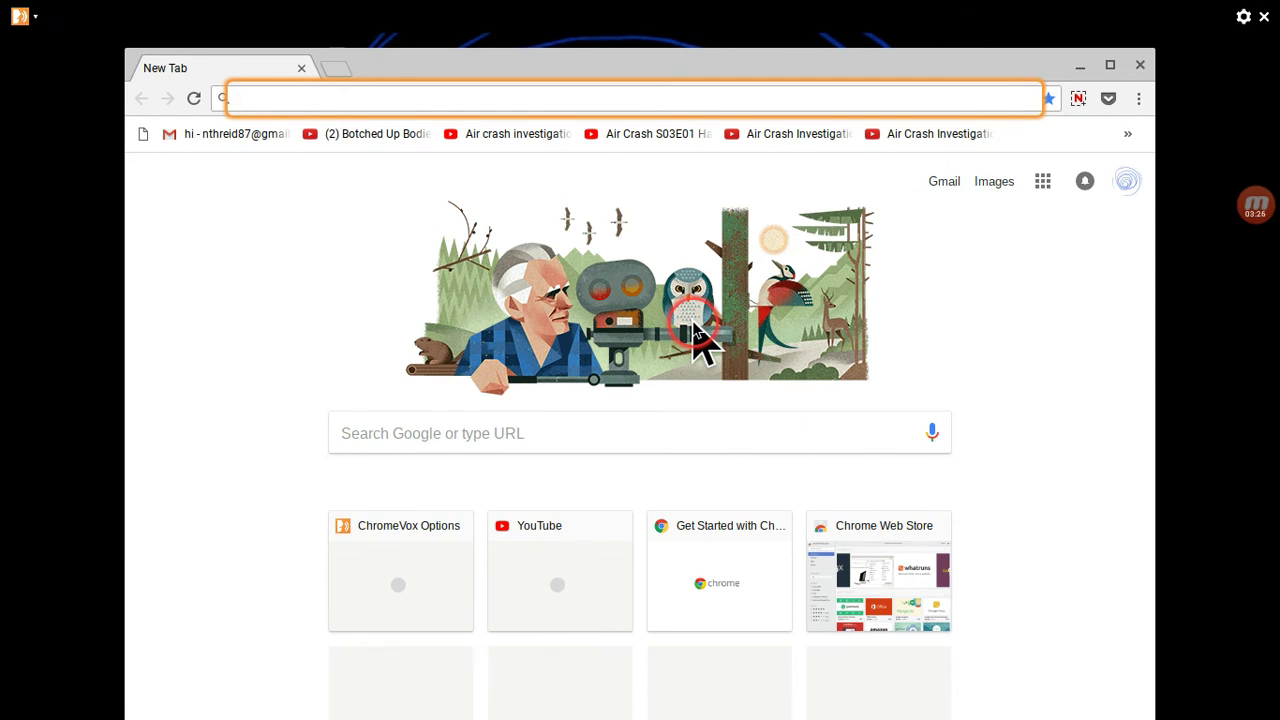
key("Tab")
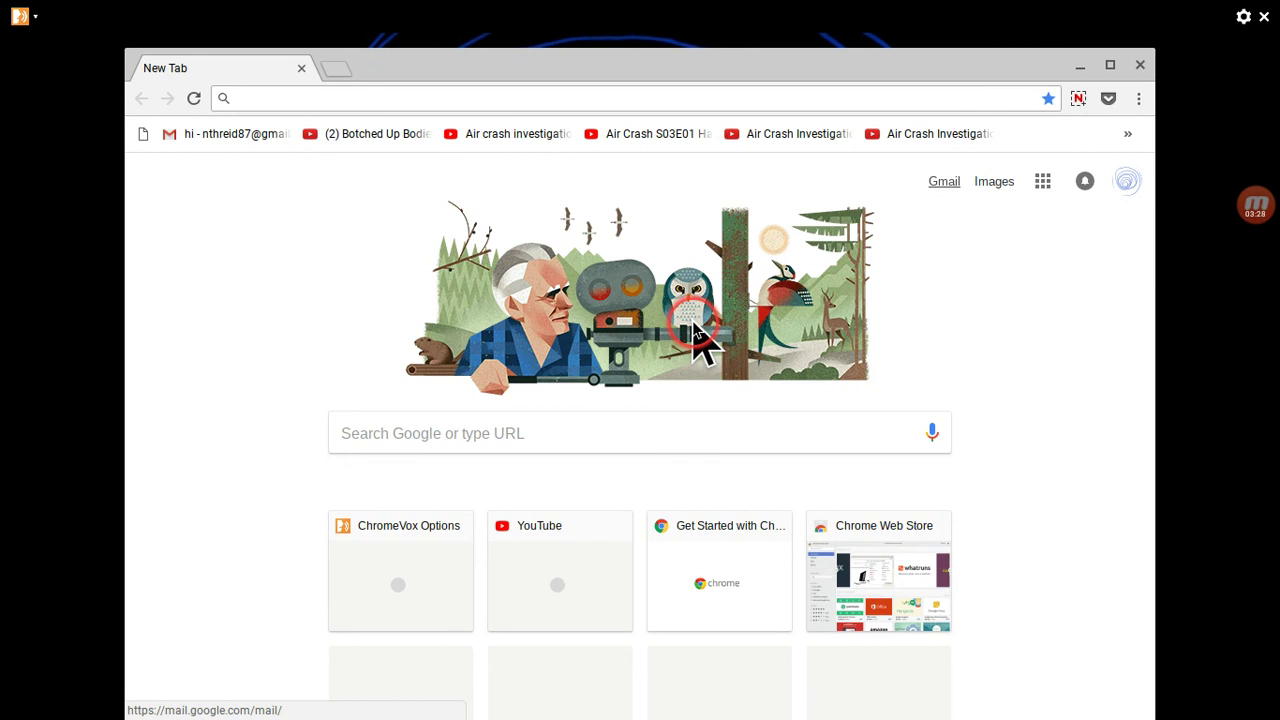